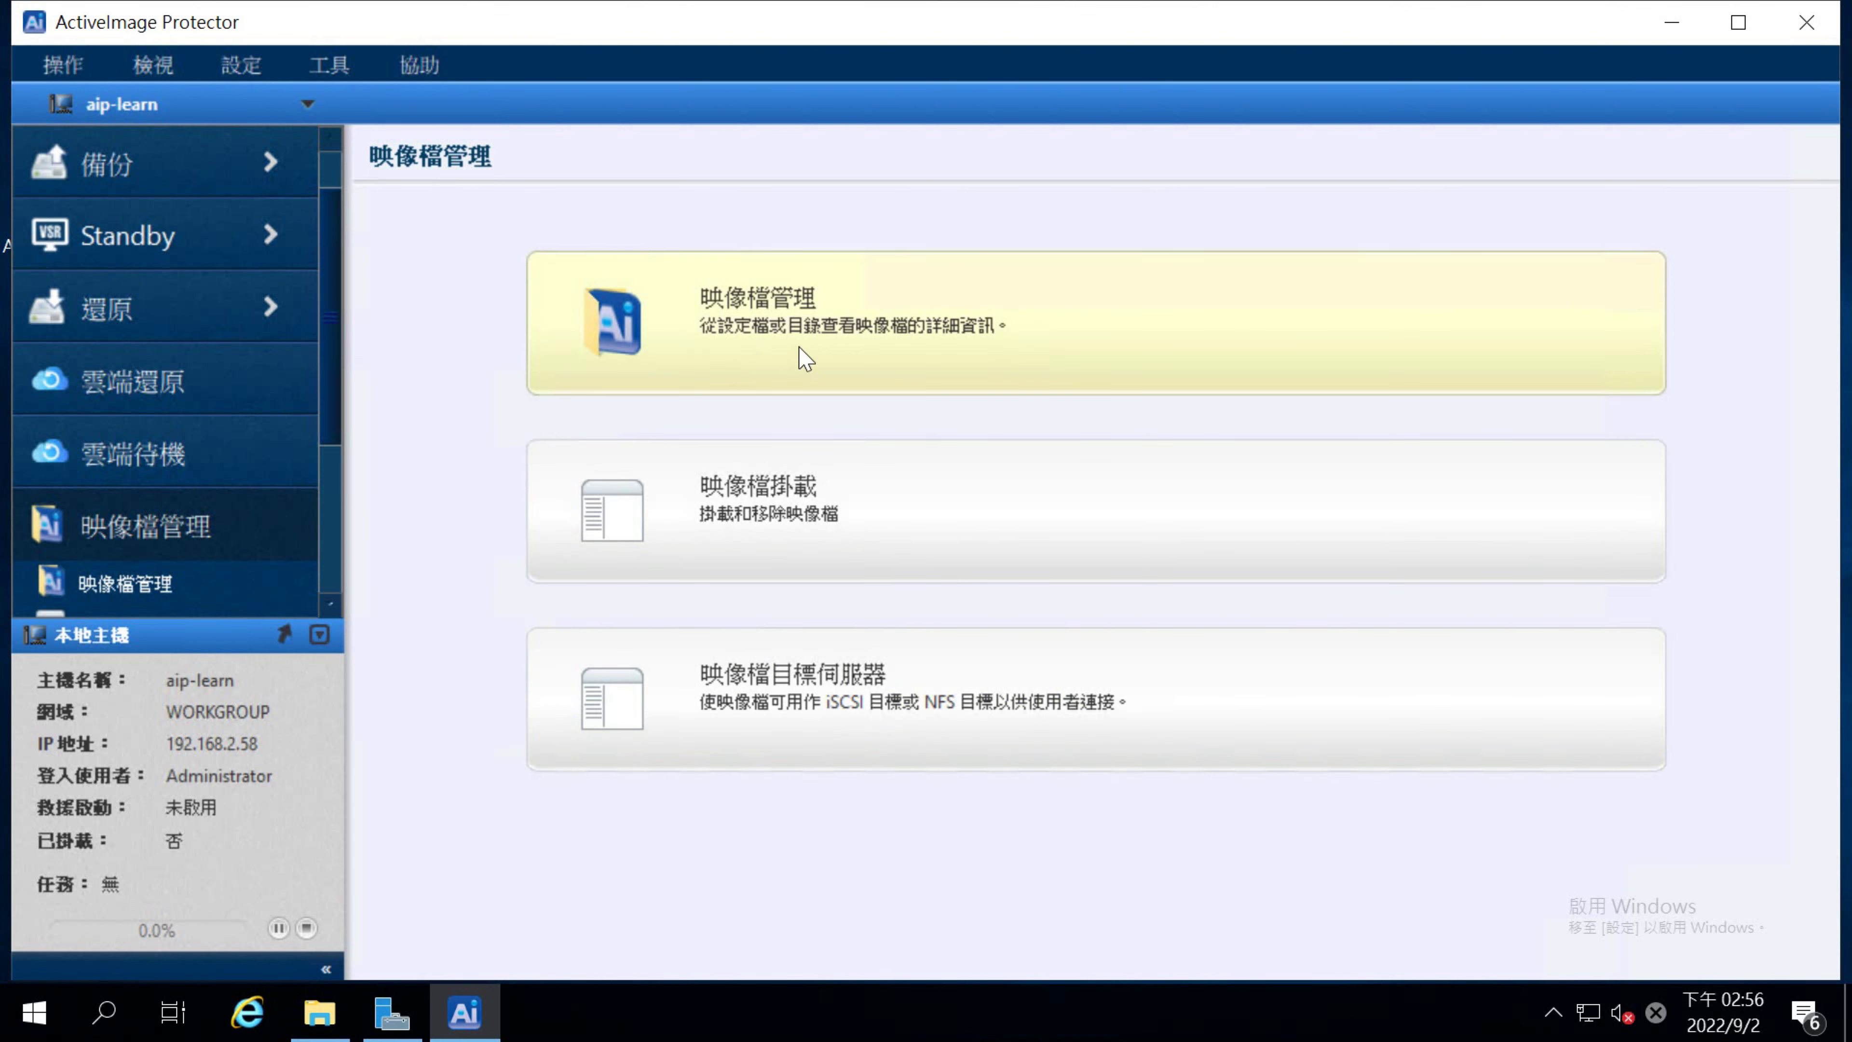
- Open image management (映像檔管理) and load the backup images from \\192.168.2.118\aip-backups
left_click(1106, 327)
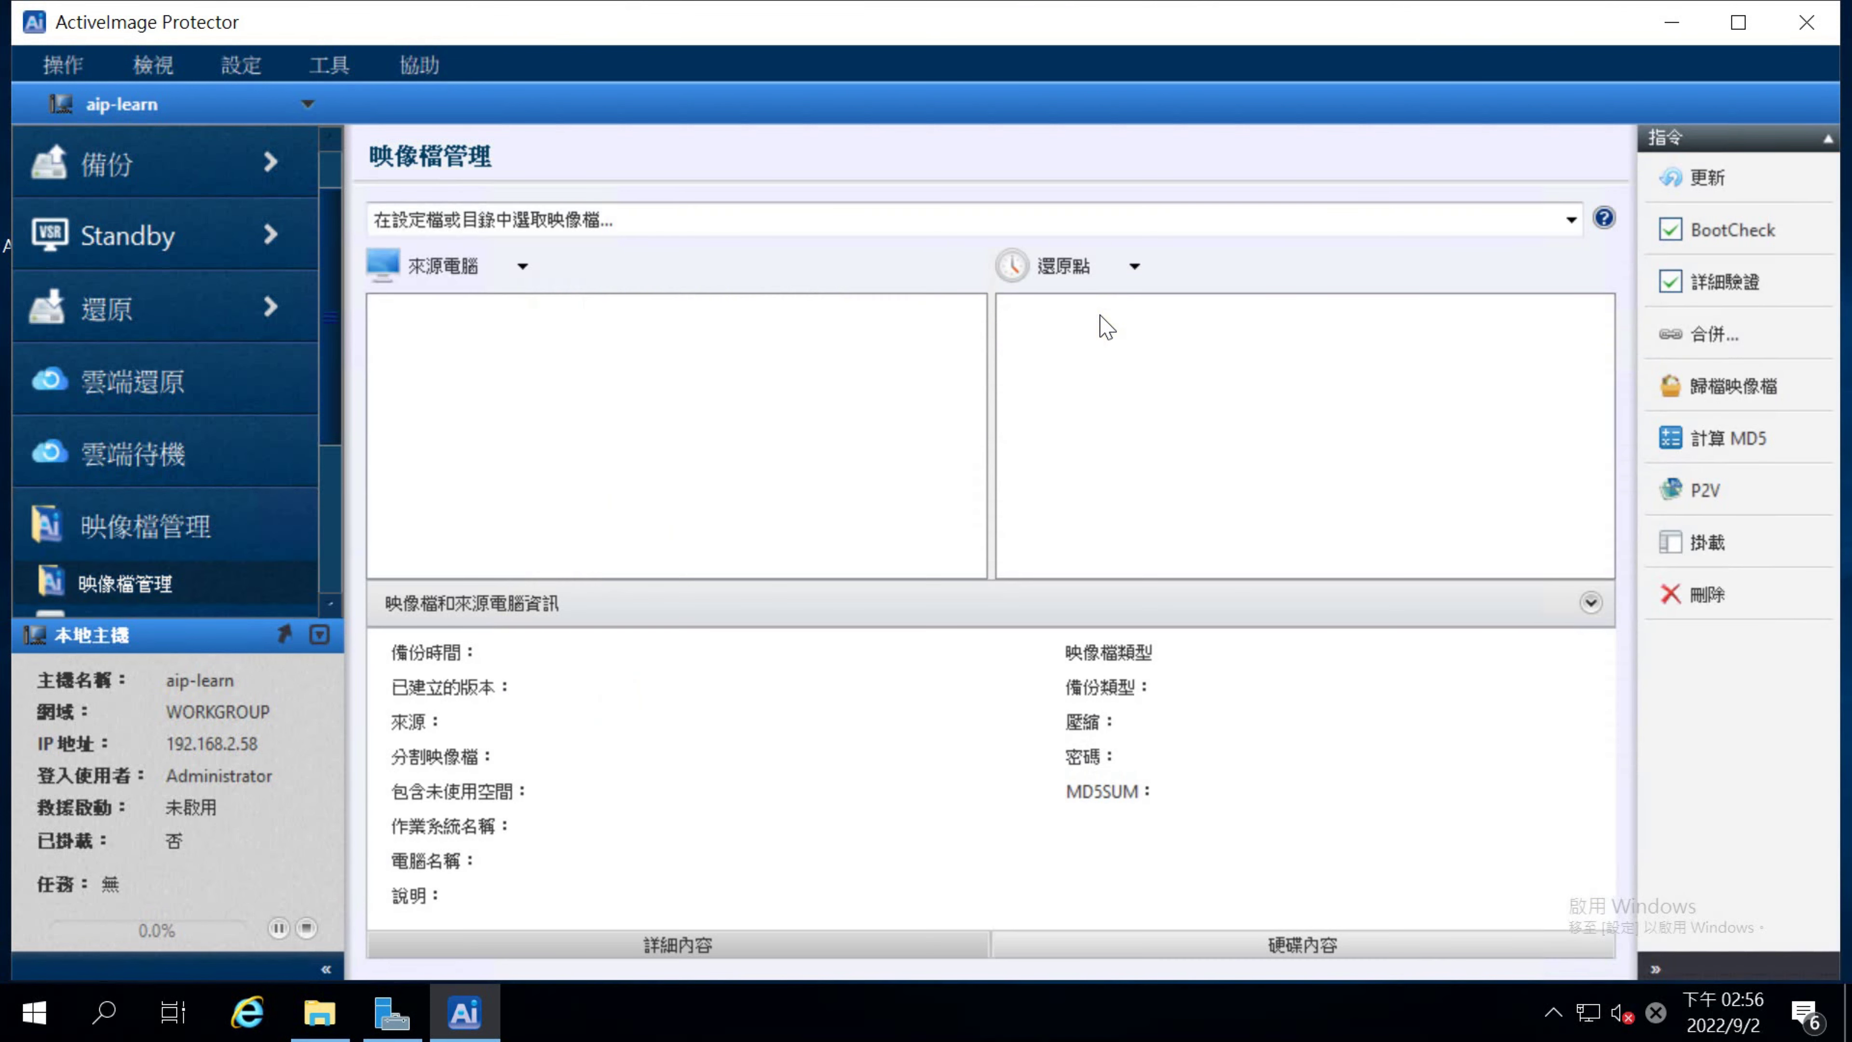
left_click(646, 228)
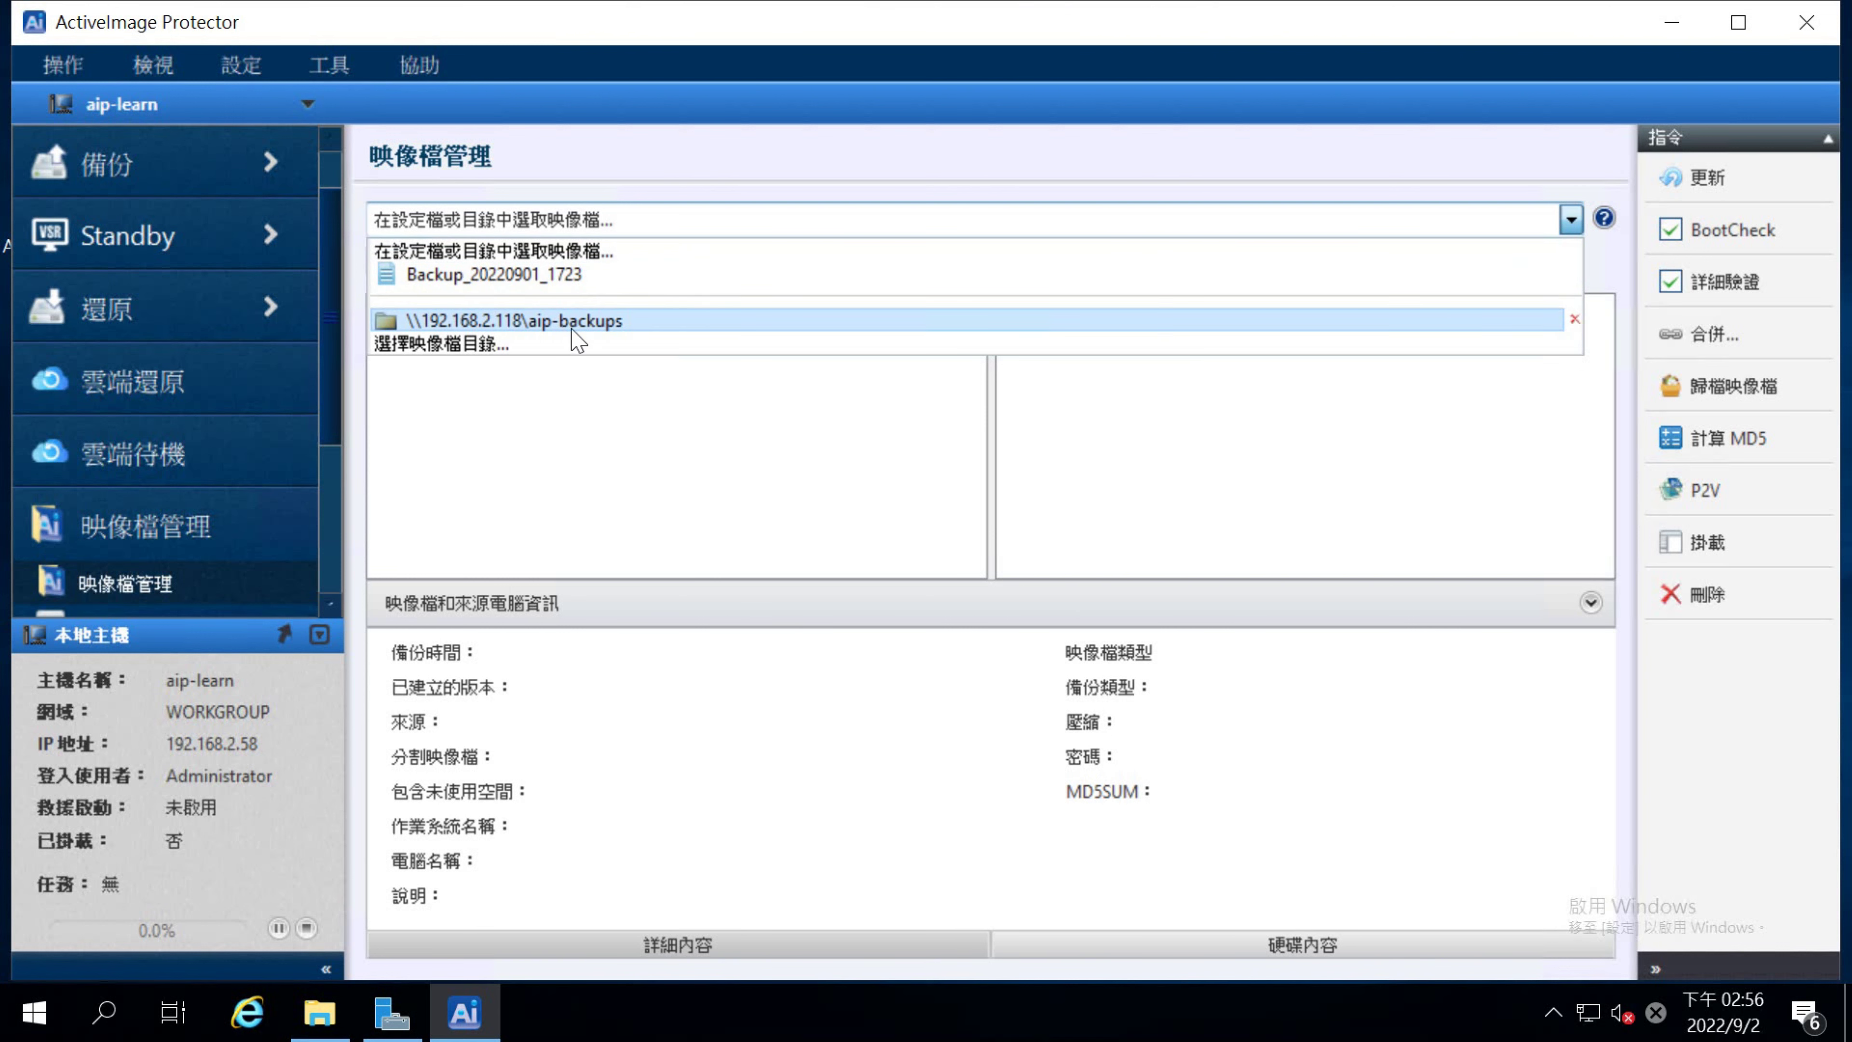
left_click(698, 326)
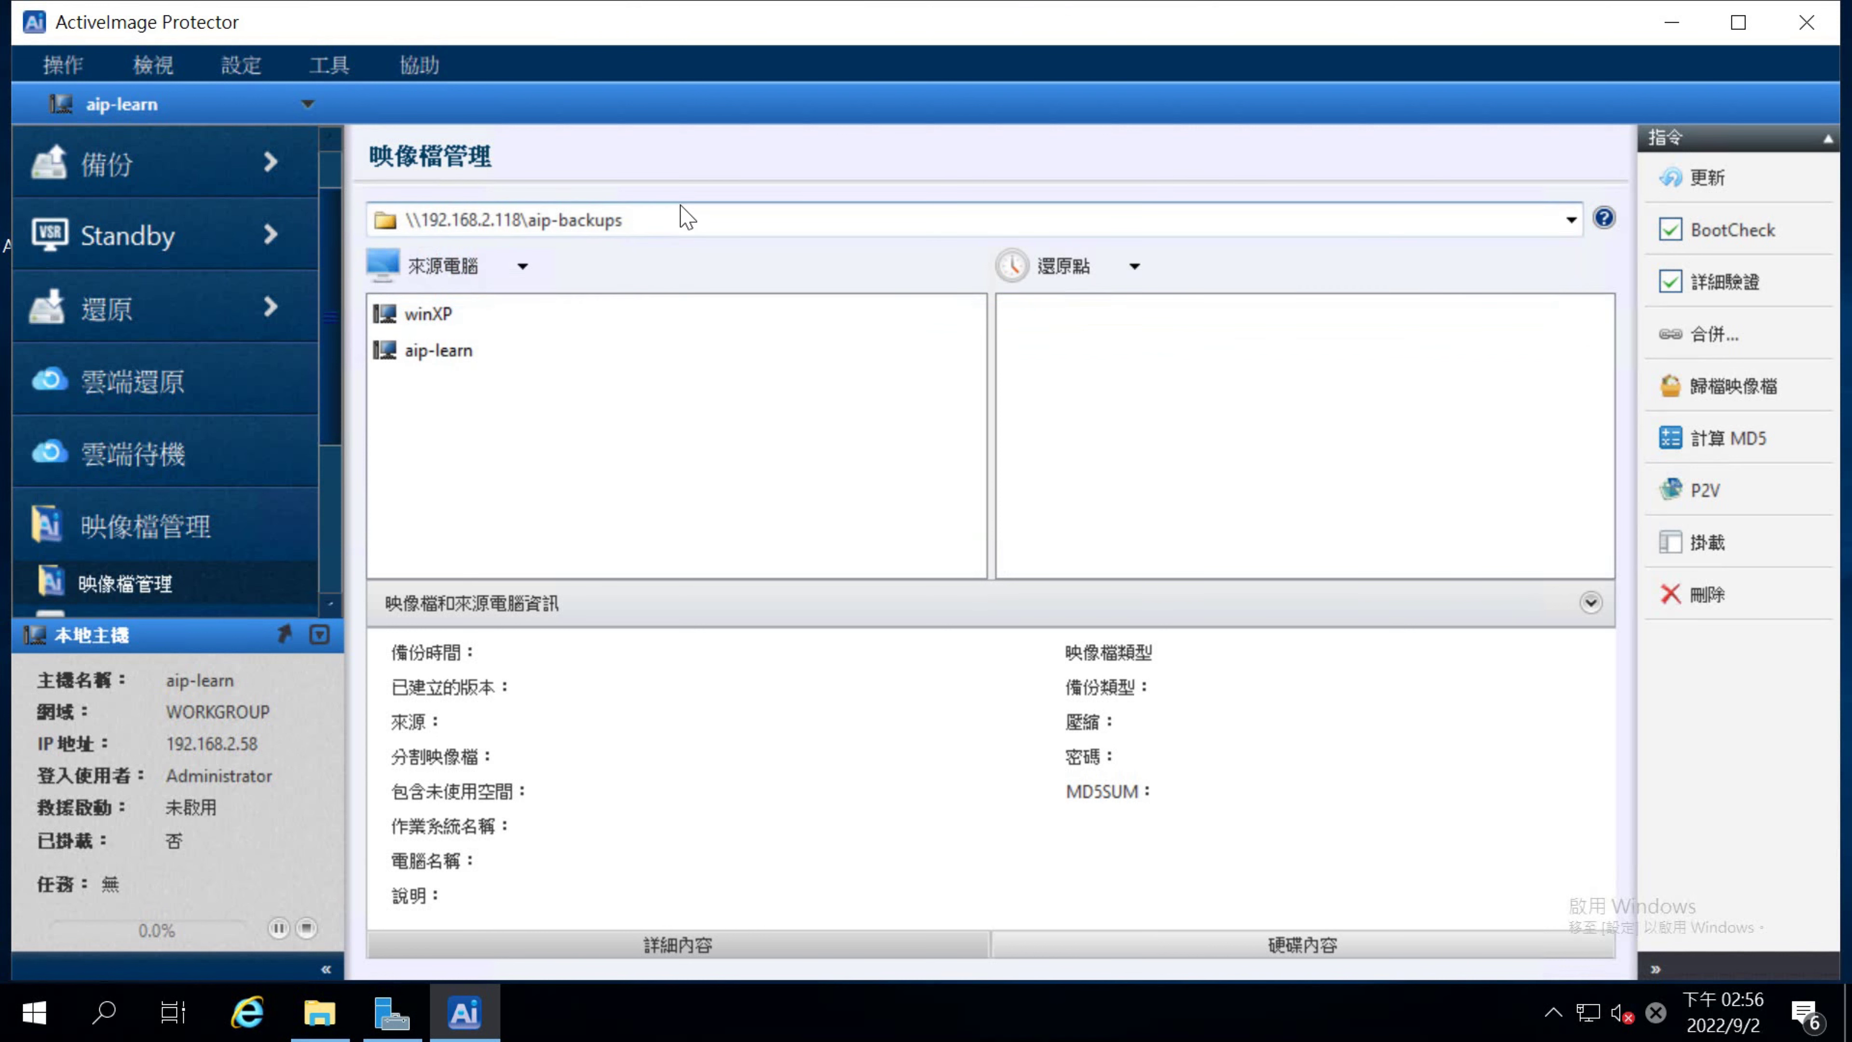
- Review the restore points of the winXP and aip-learn source computers, comparing the backup details of aip-learn's two points
left_click(618, 352)
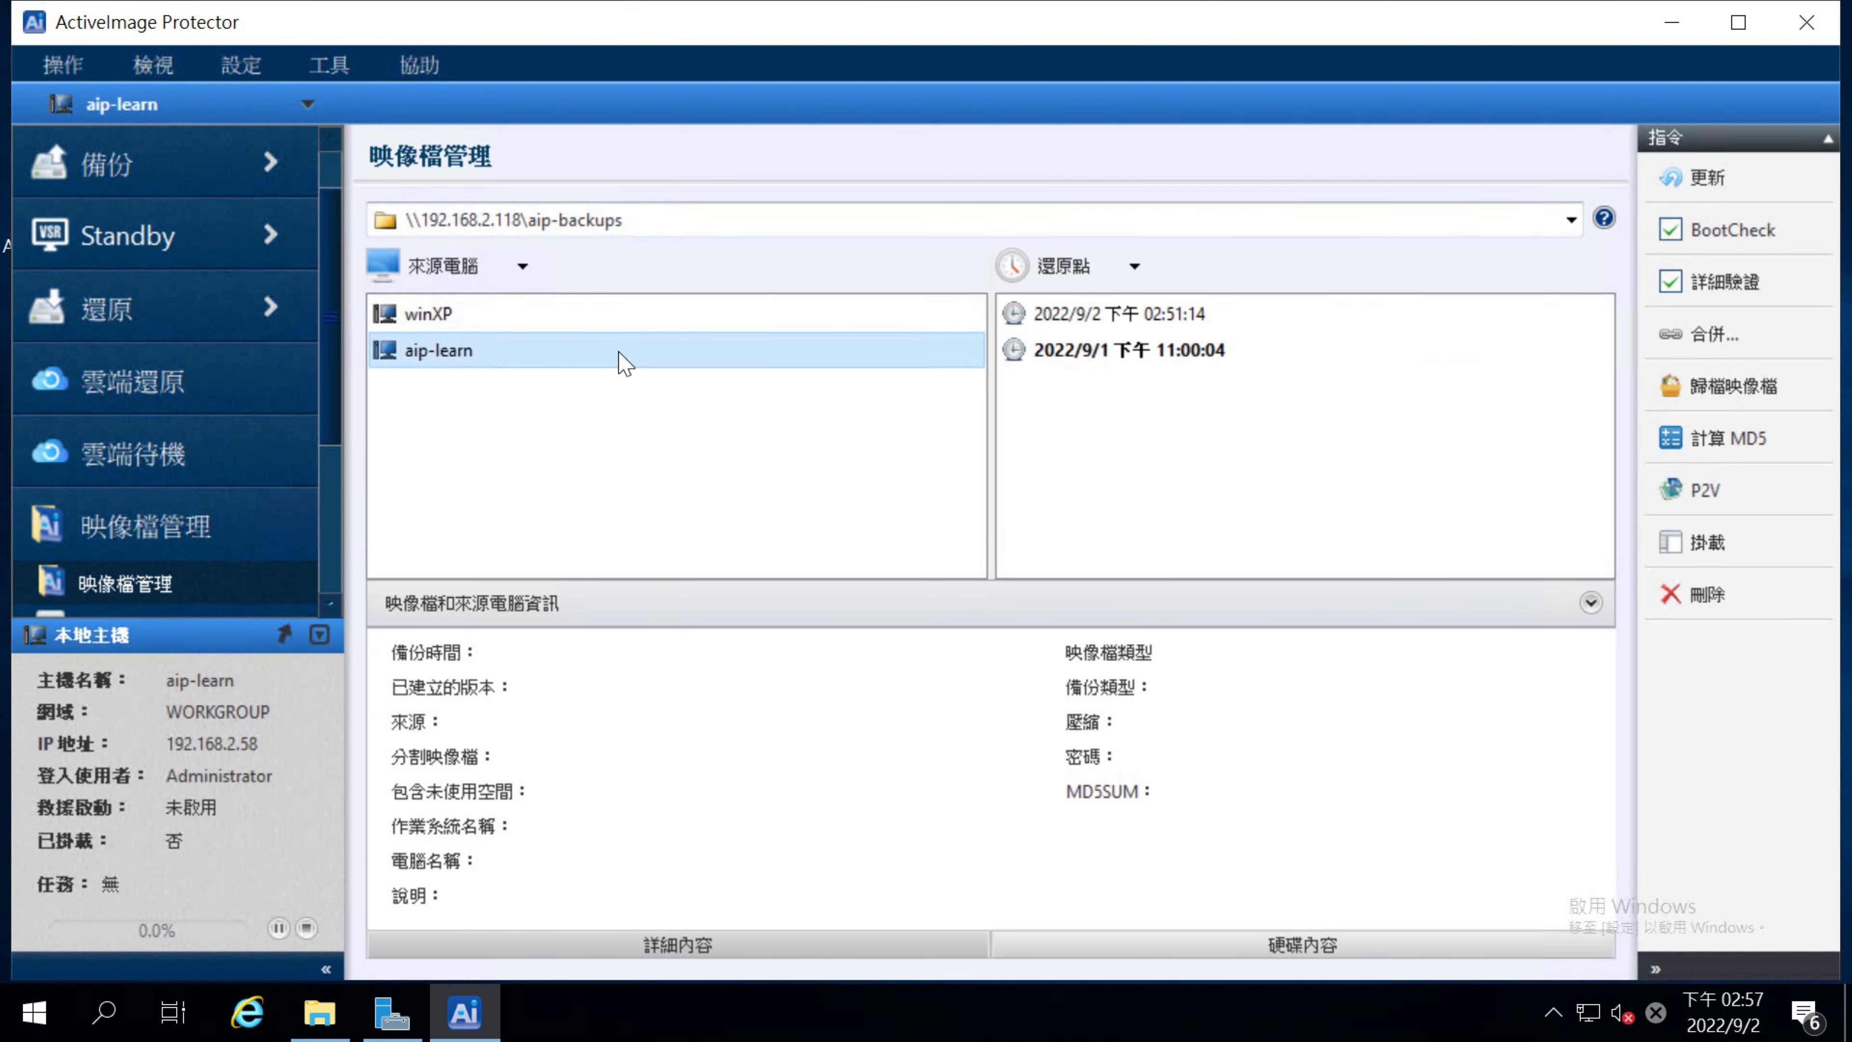
left_click(689, 315)
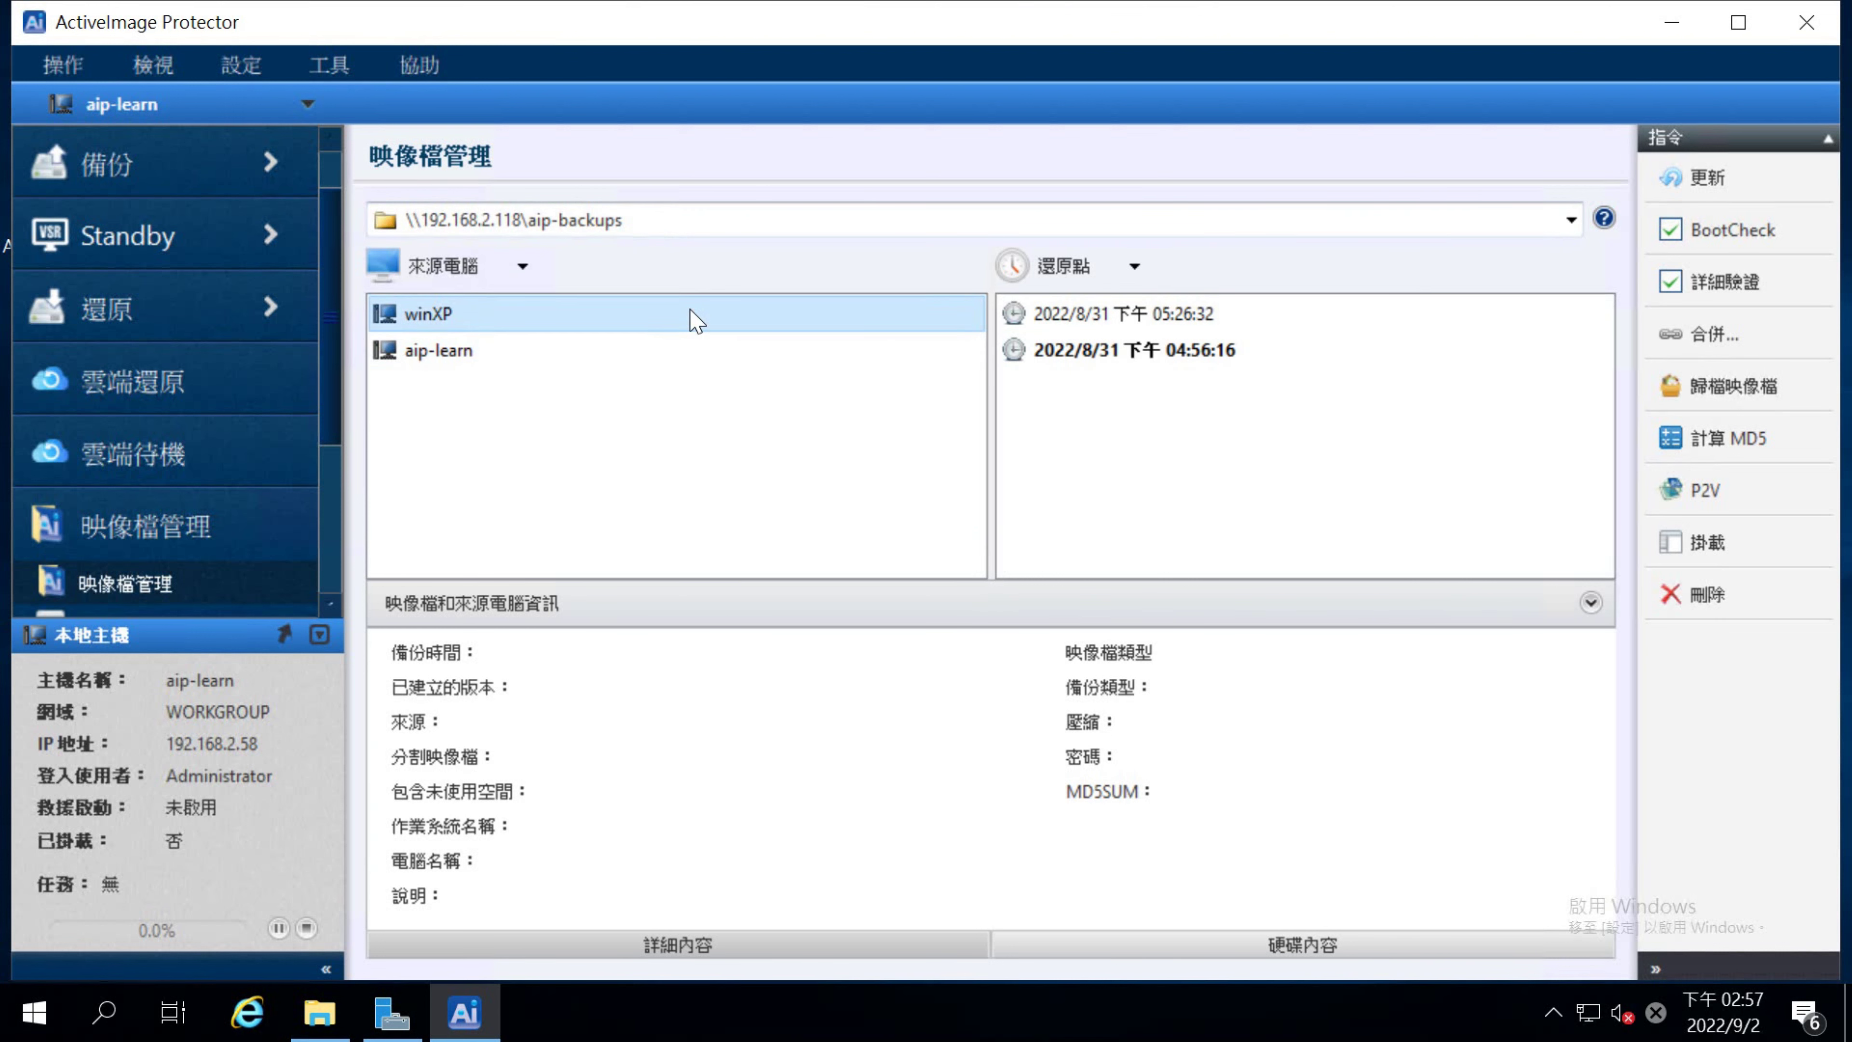
left_click(1039, 322)
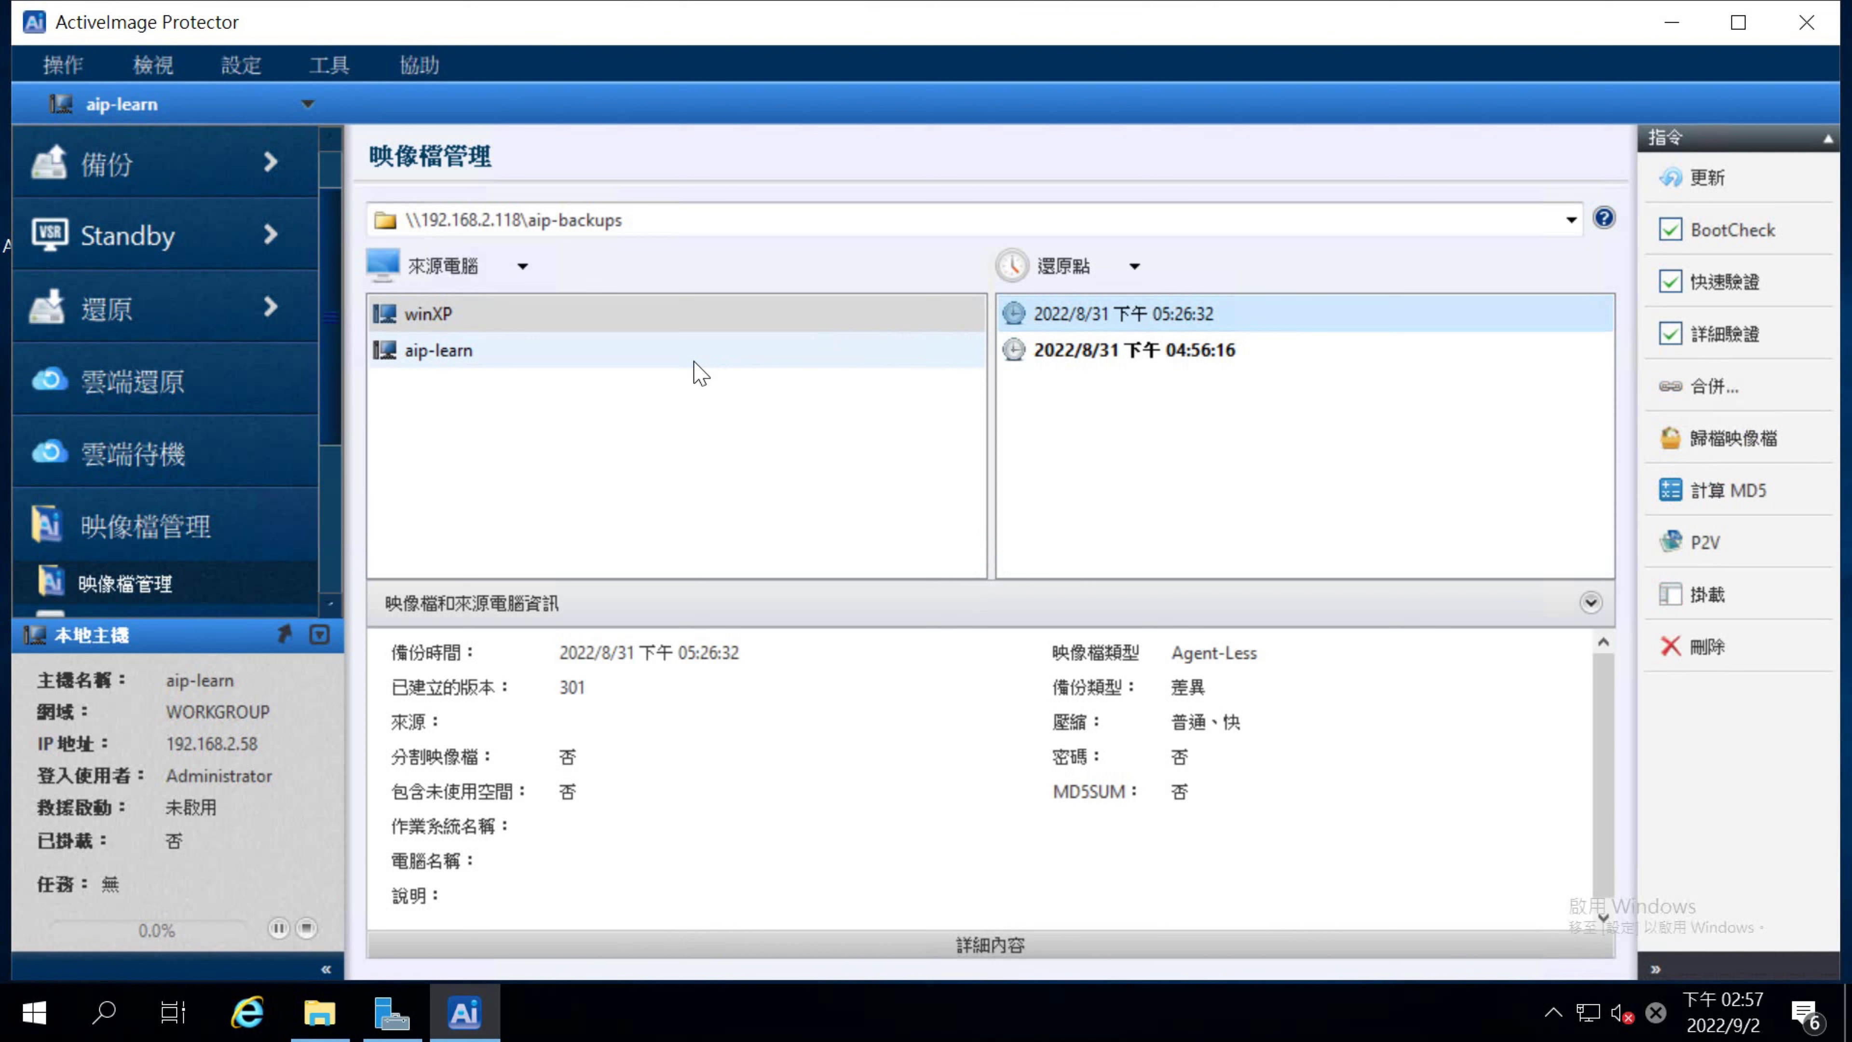
left_click(783, 360)
left_click(1091, 321)
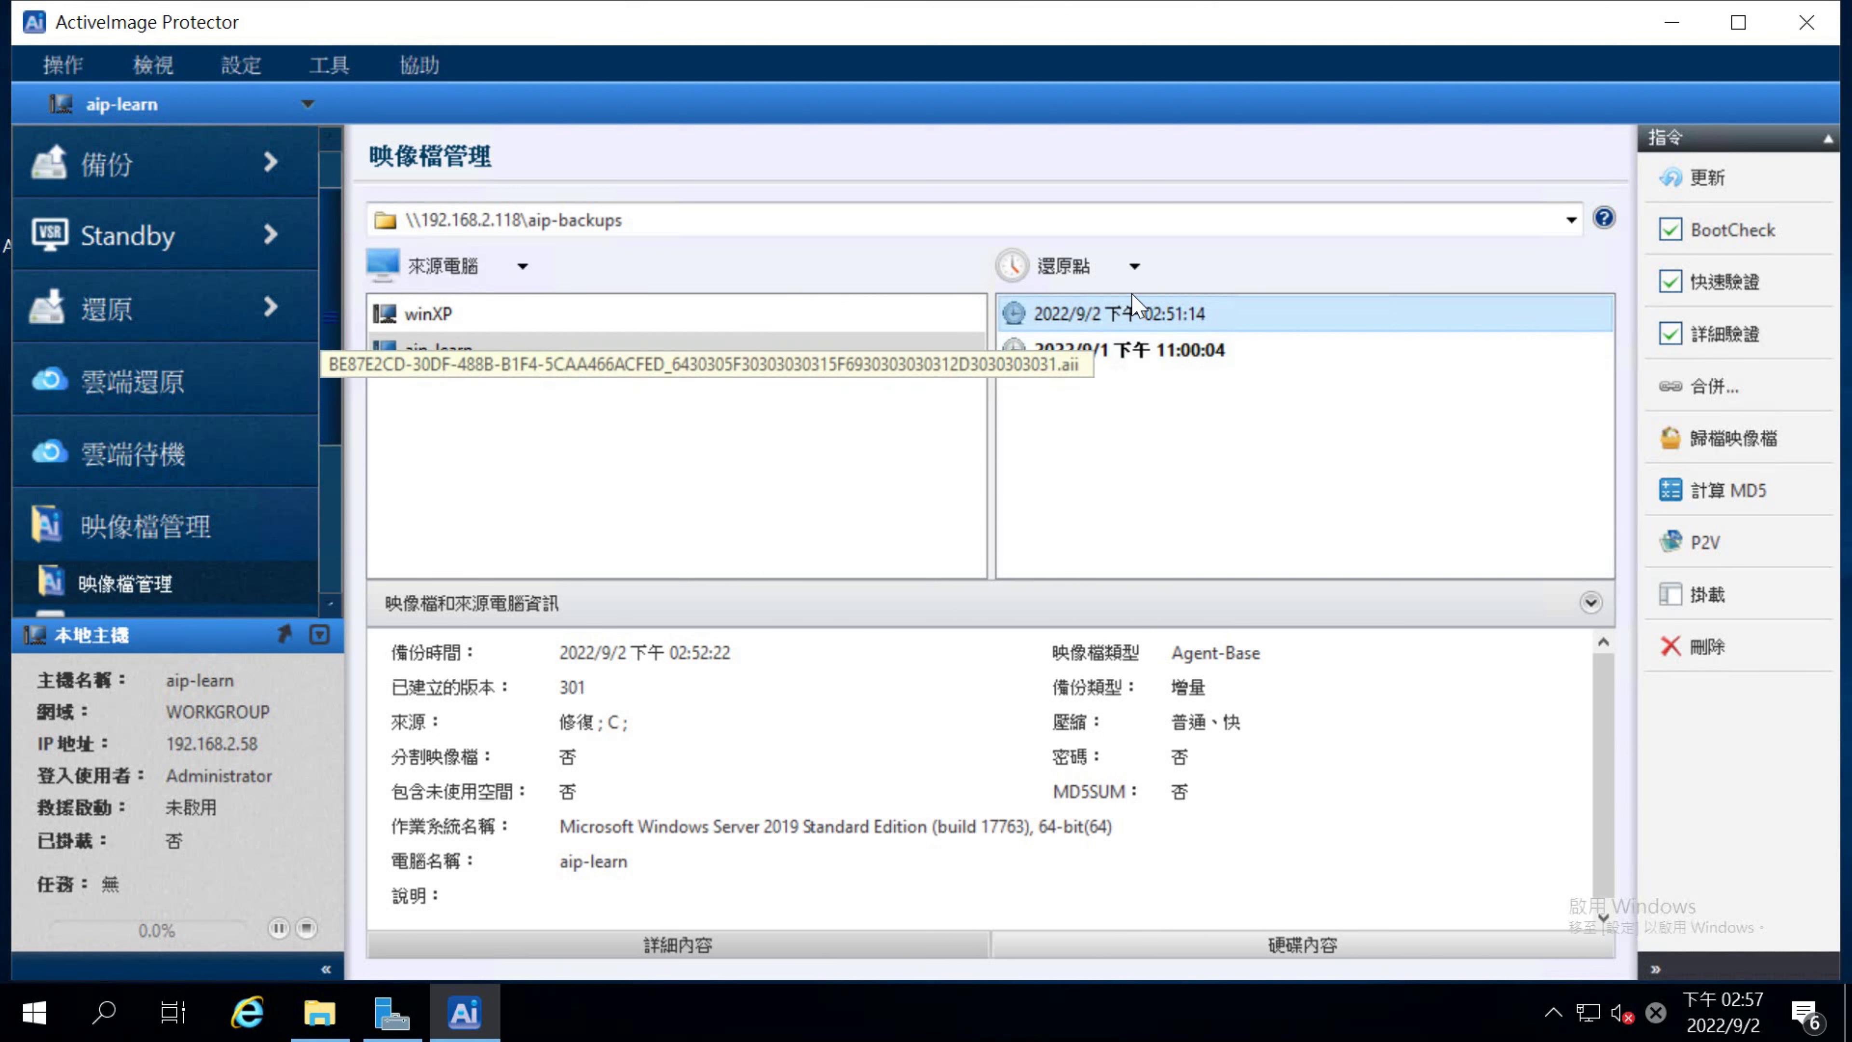
left_click(1164, 356)
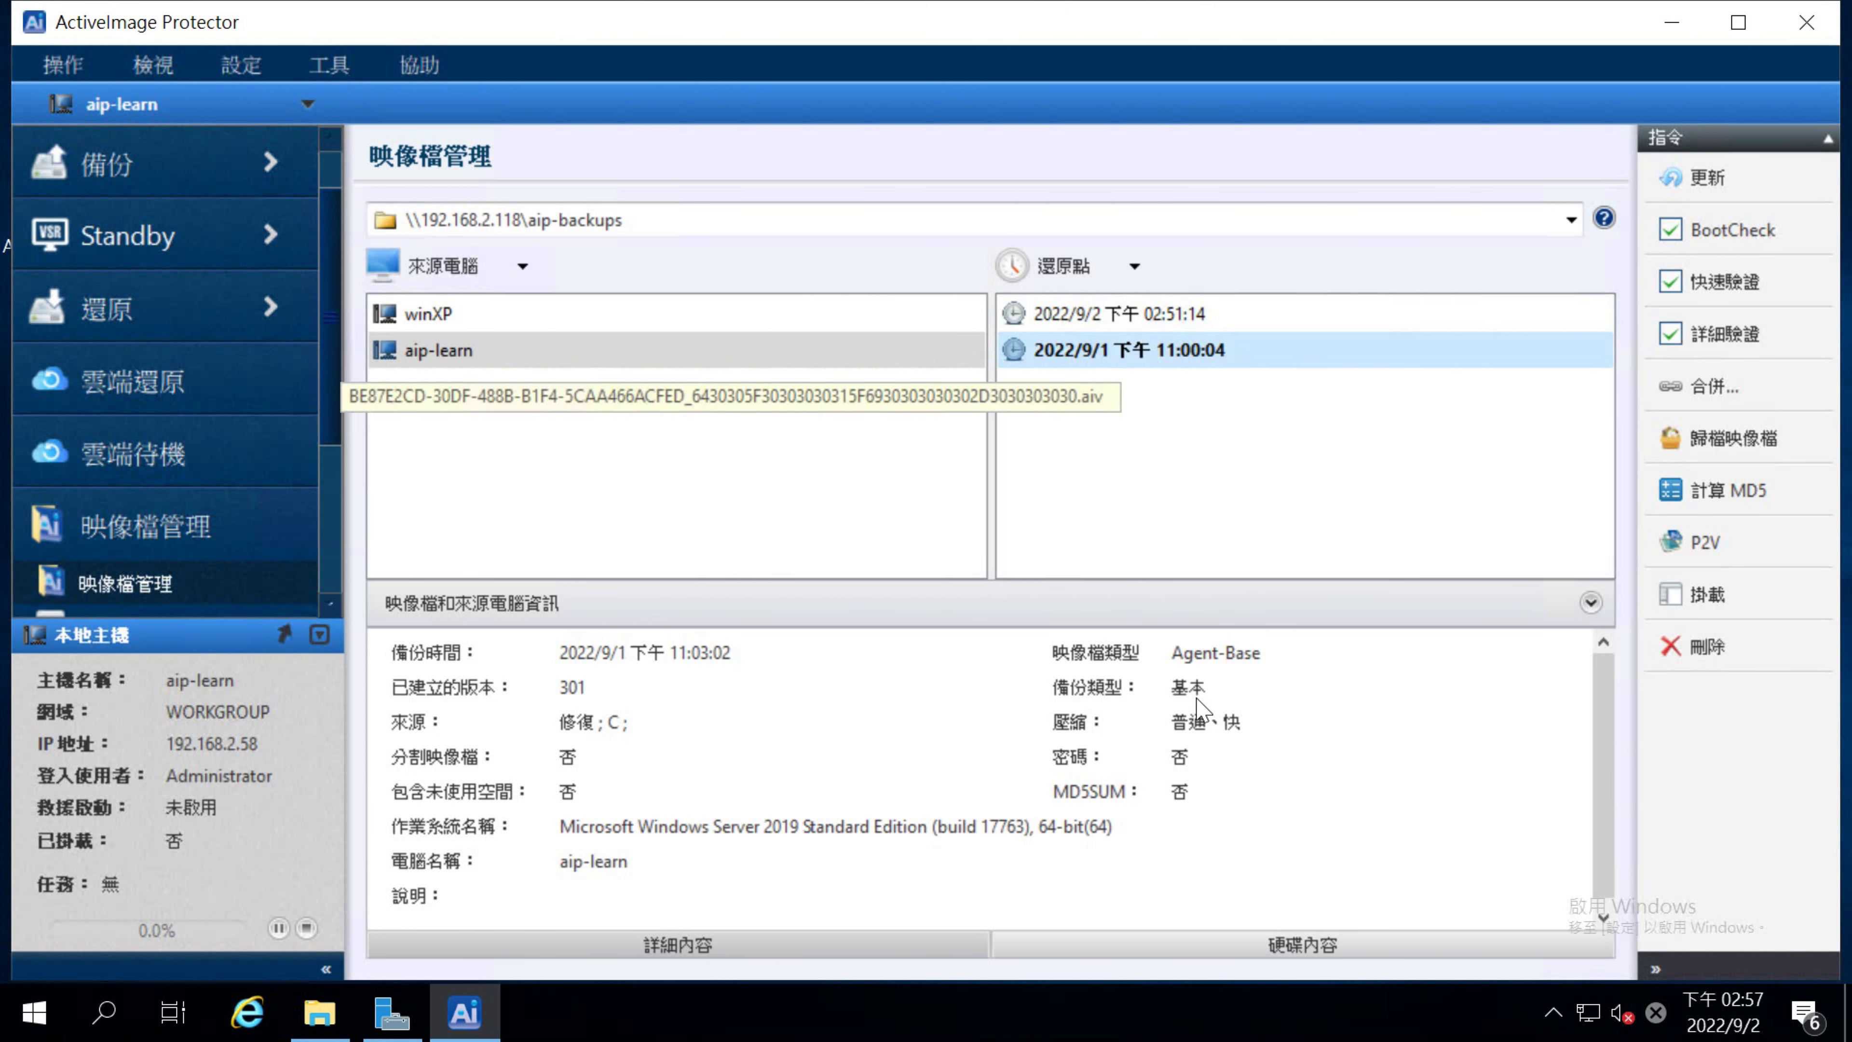
left_click(1170, 316)
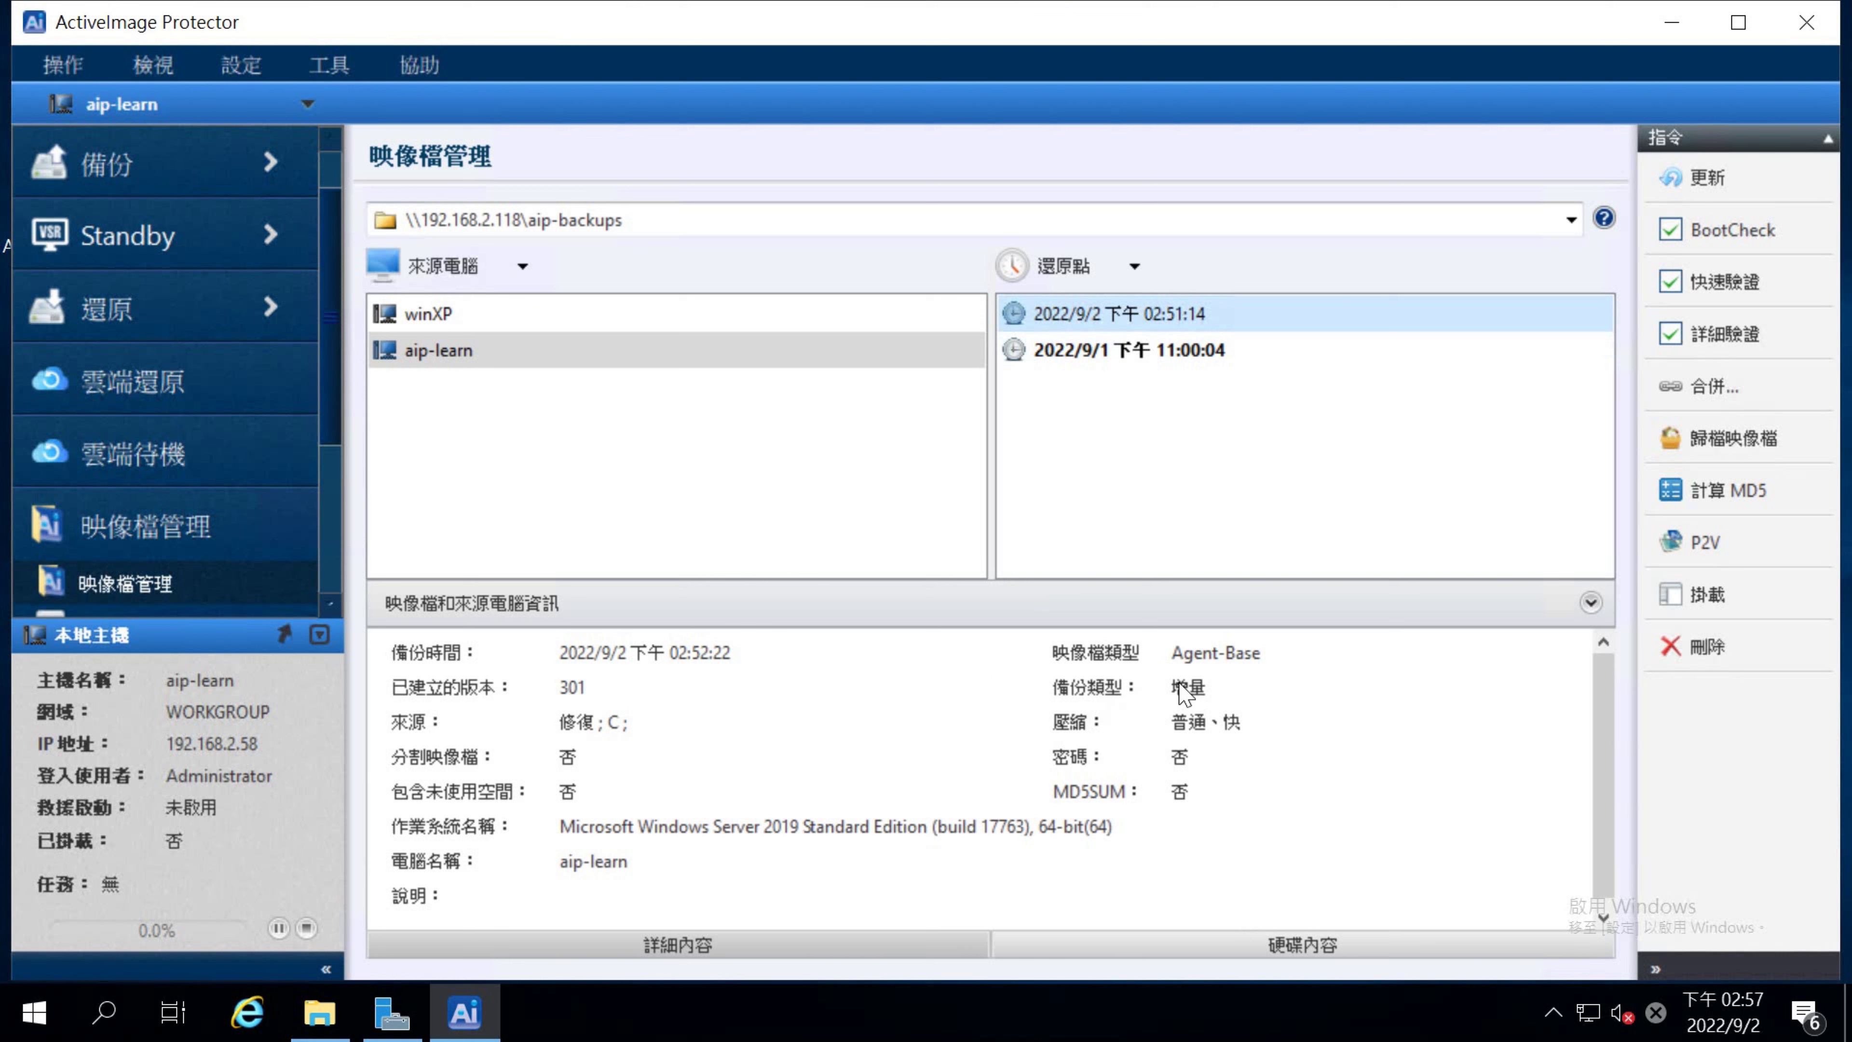
- Compare the disk contents (硬碟內容) of aip-learn's two restore points, ending on the detailed information of the 2022/9/2 下午 02:51:14 point
left_click(1220, 944)
left_click(1173, 361)
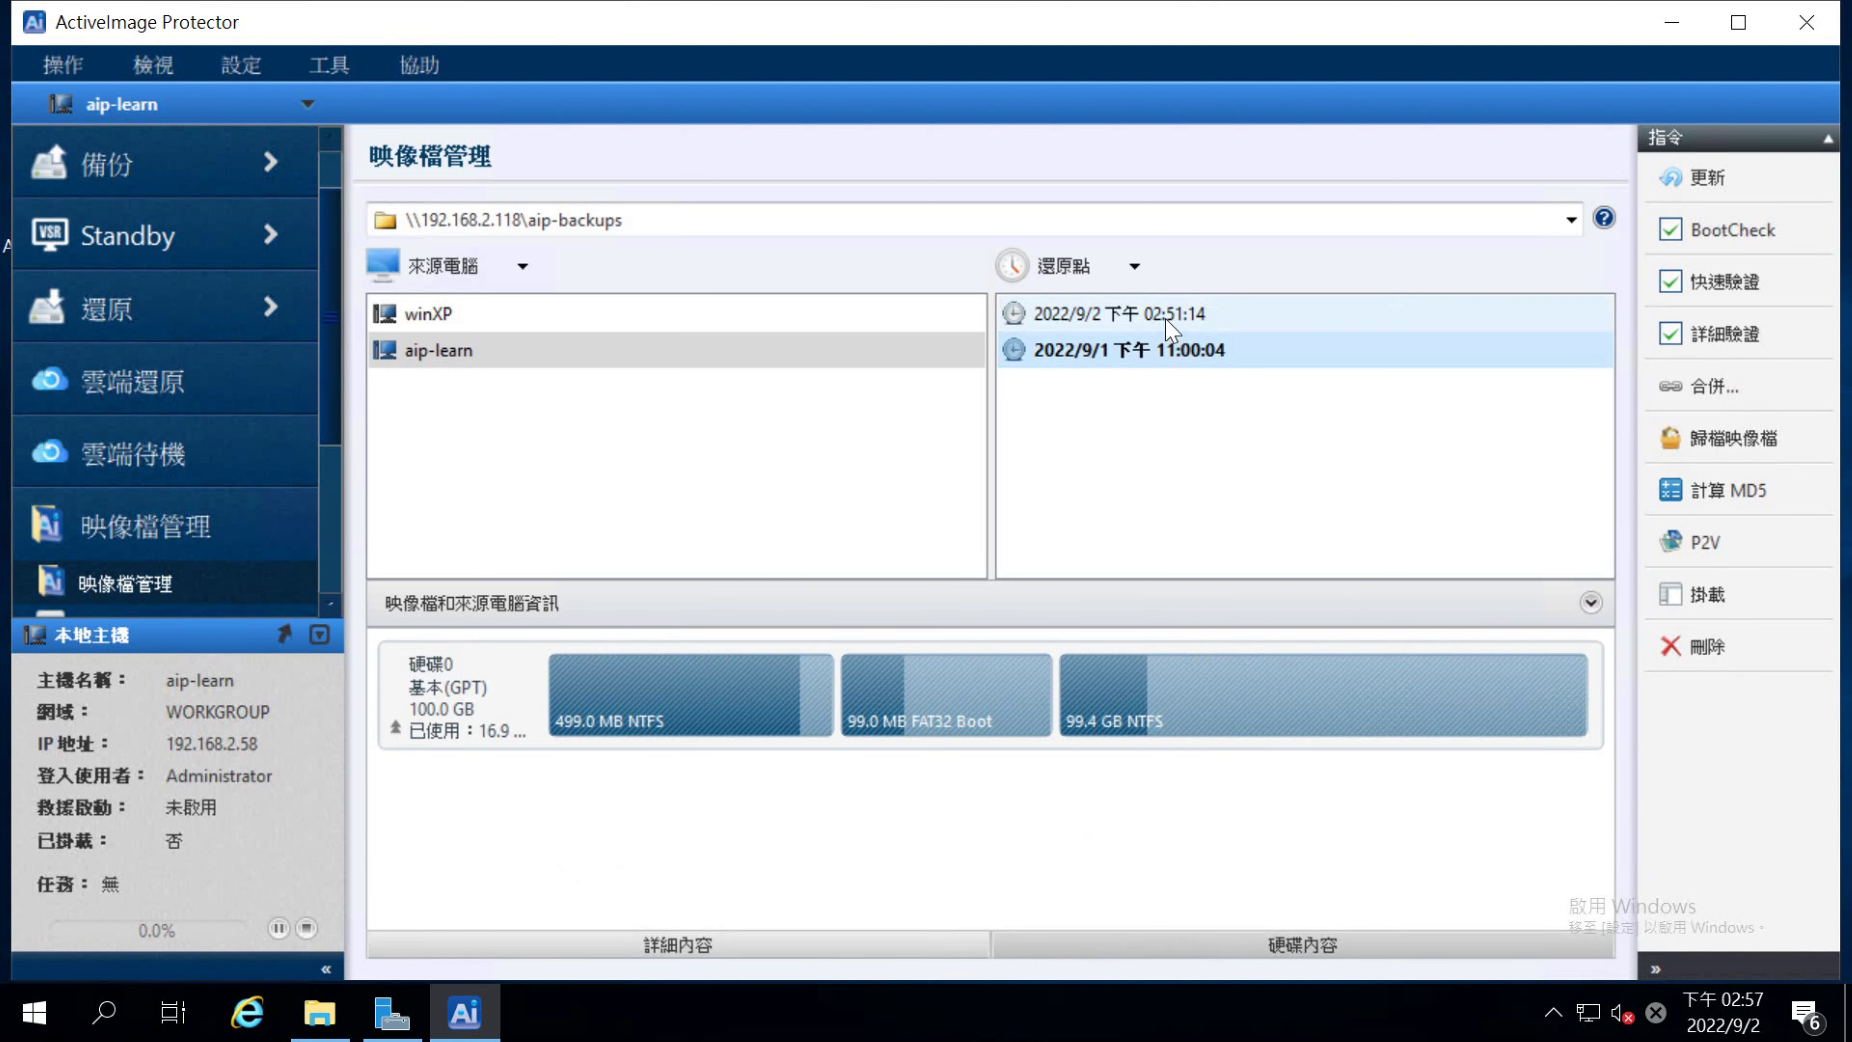
left_click(1170, 321)
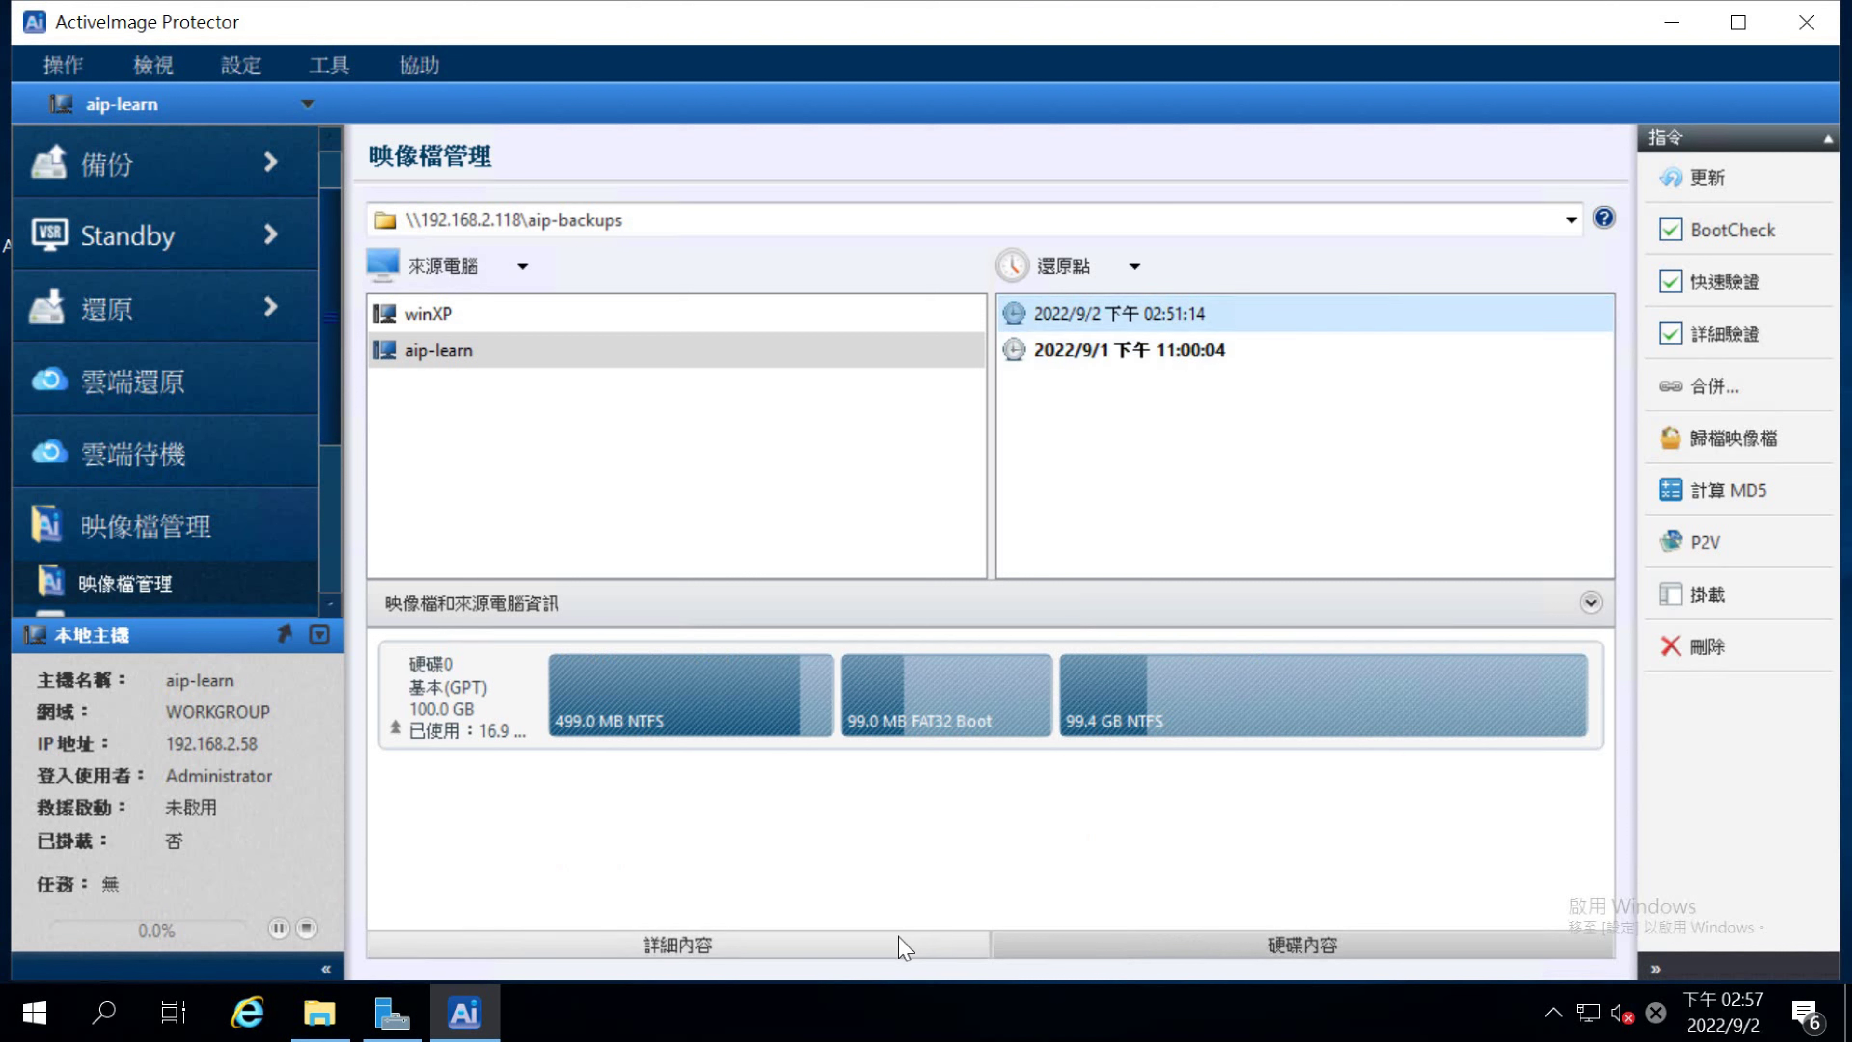
left_click(1188, 352)
left_click(1196, 315)
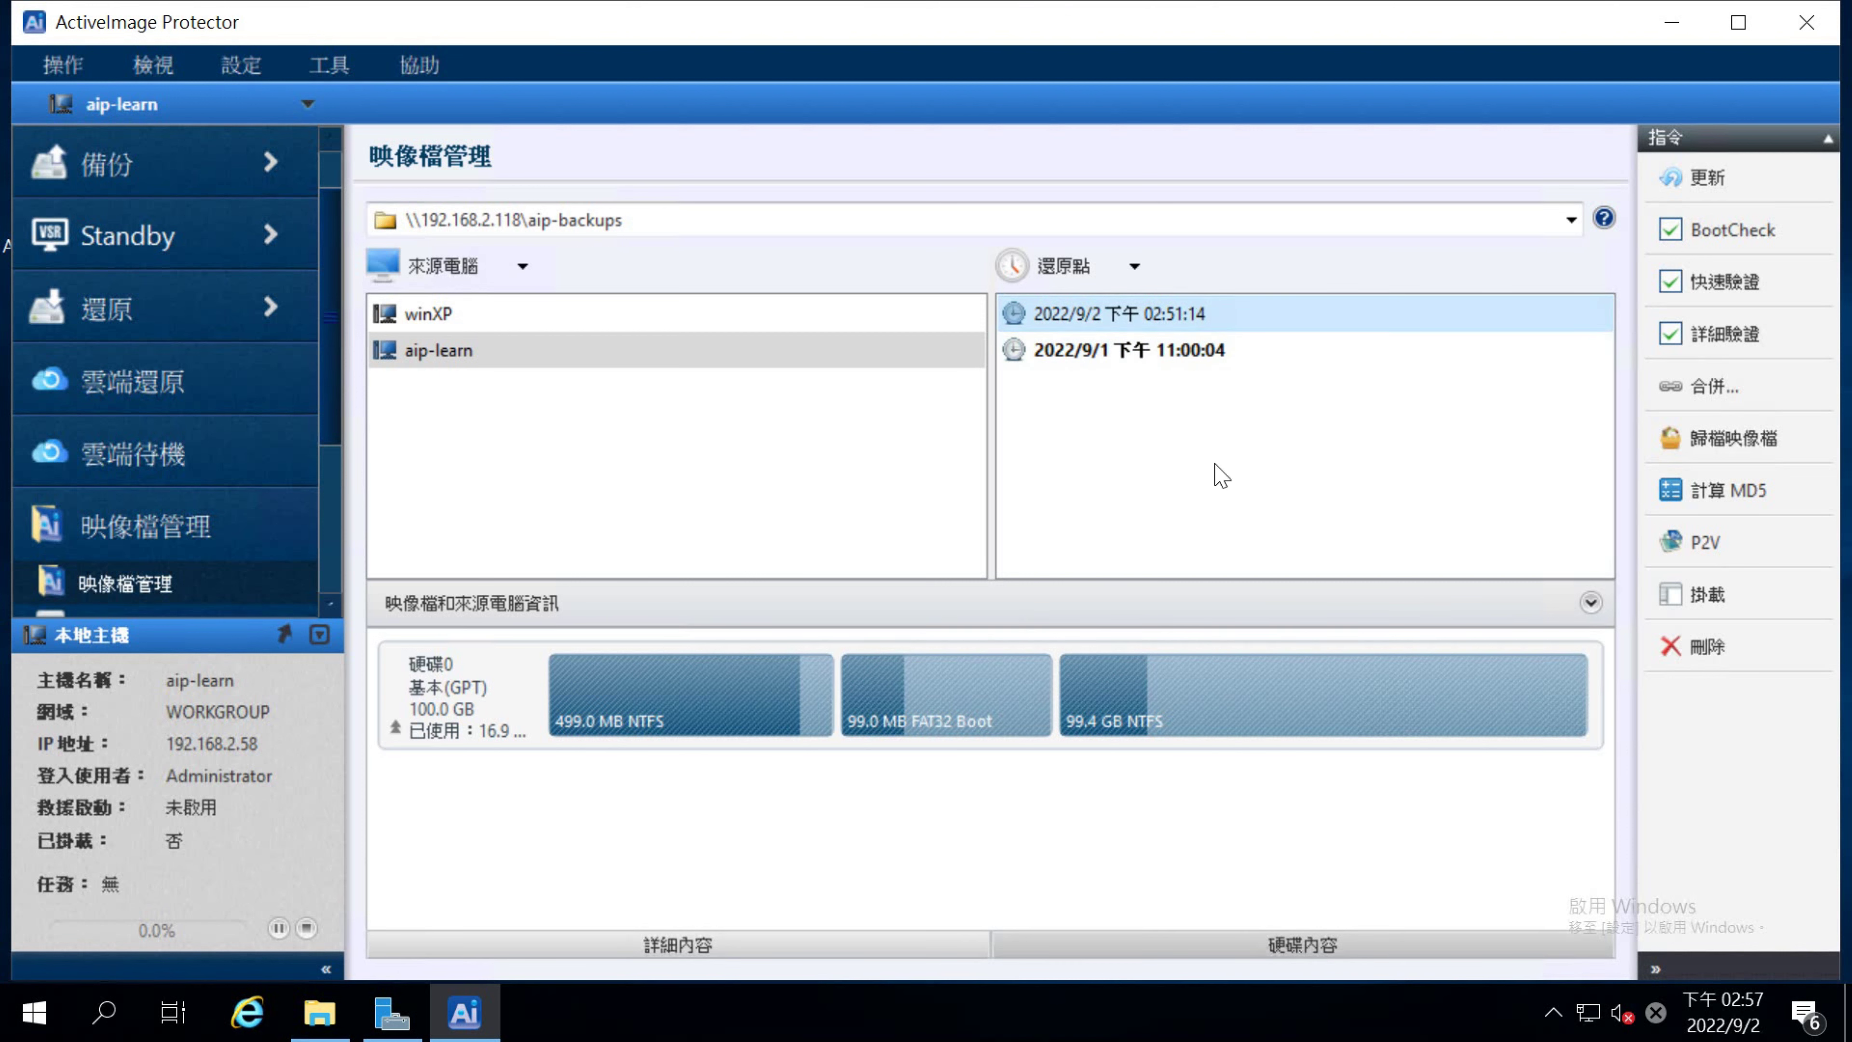
left_click(976, 956)
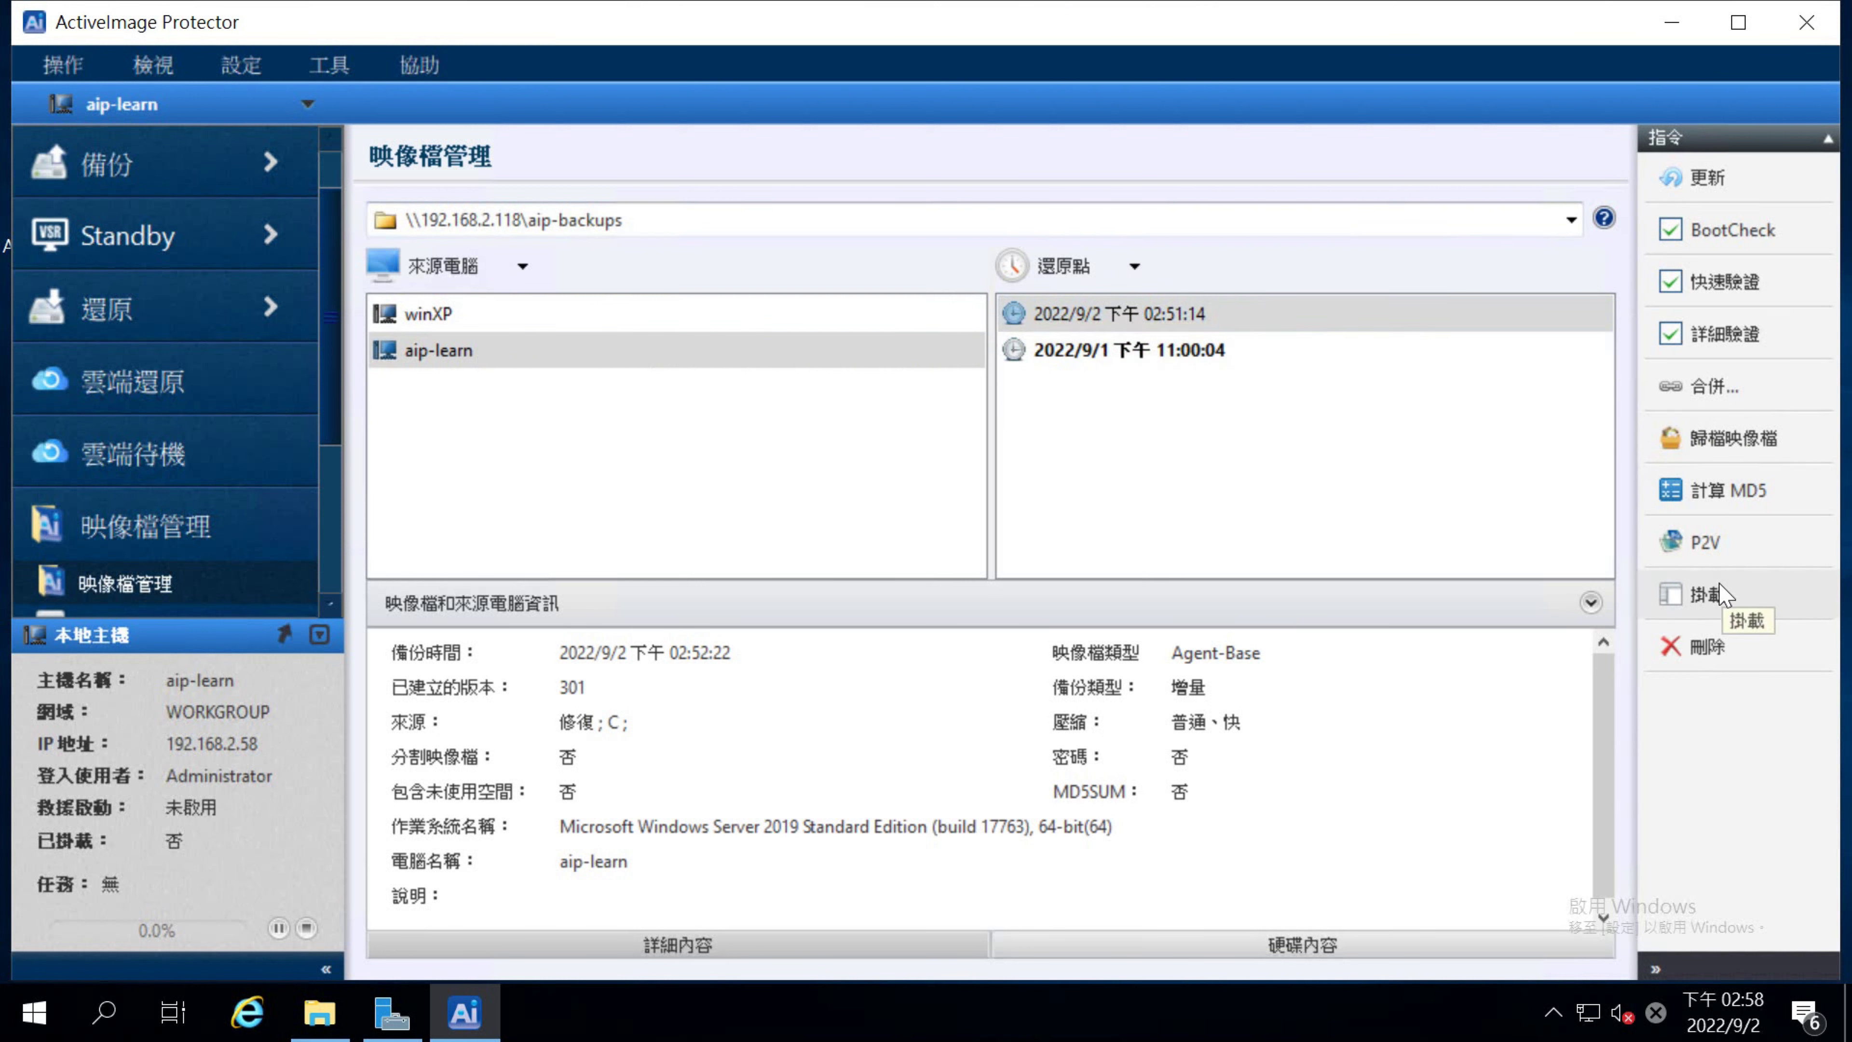
- Mount the C: volume of aip-learn's 2022/9/2 下午 02:51:14 restore point as drive Z
left_click(1706, 595)
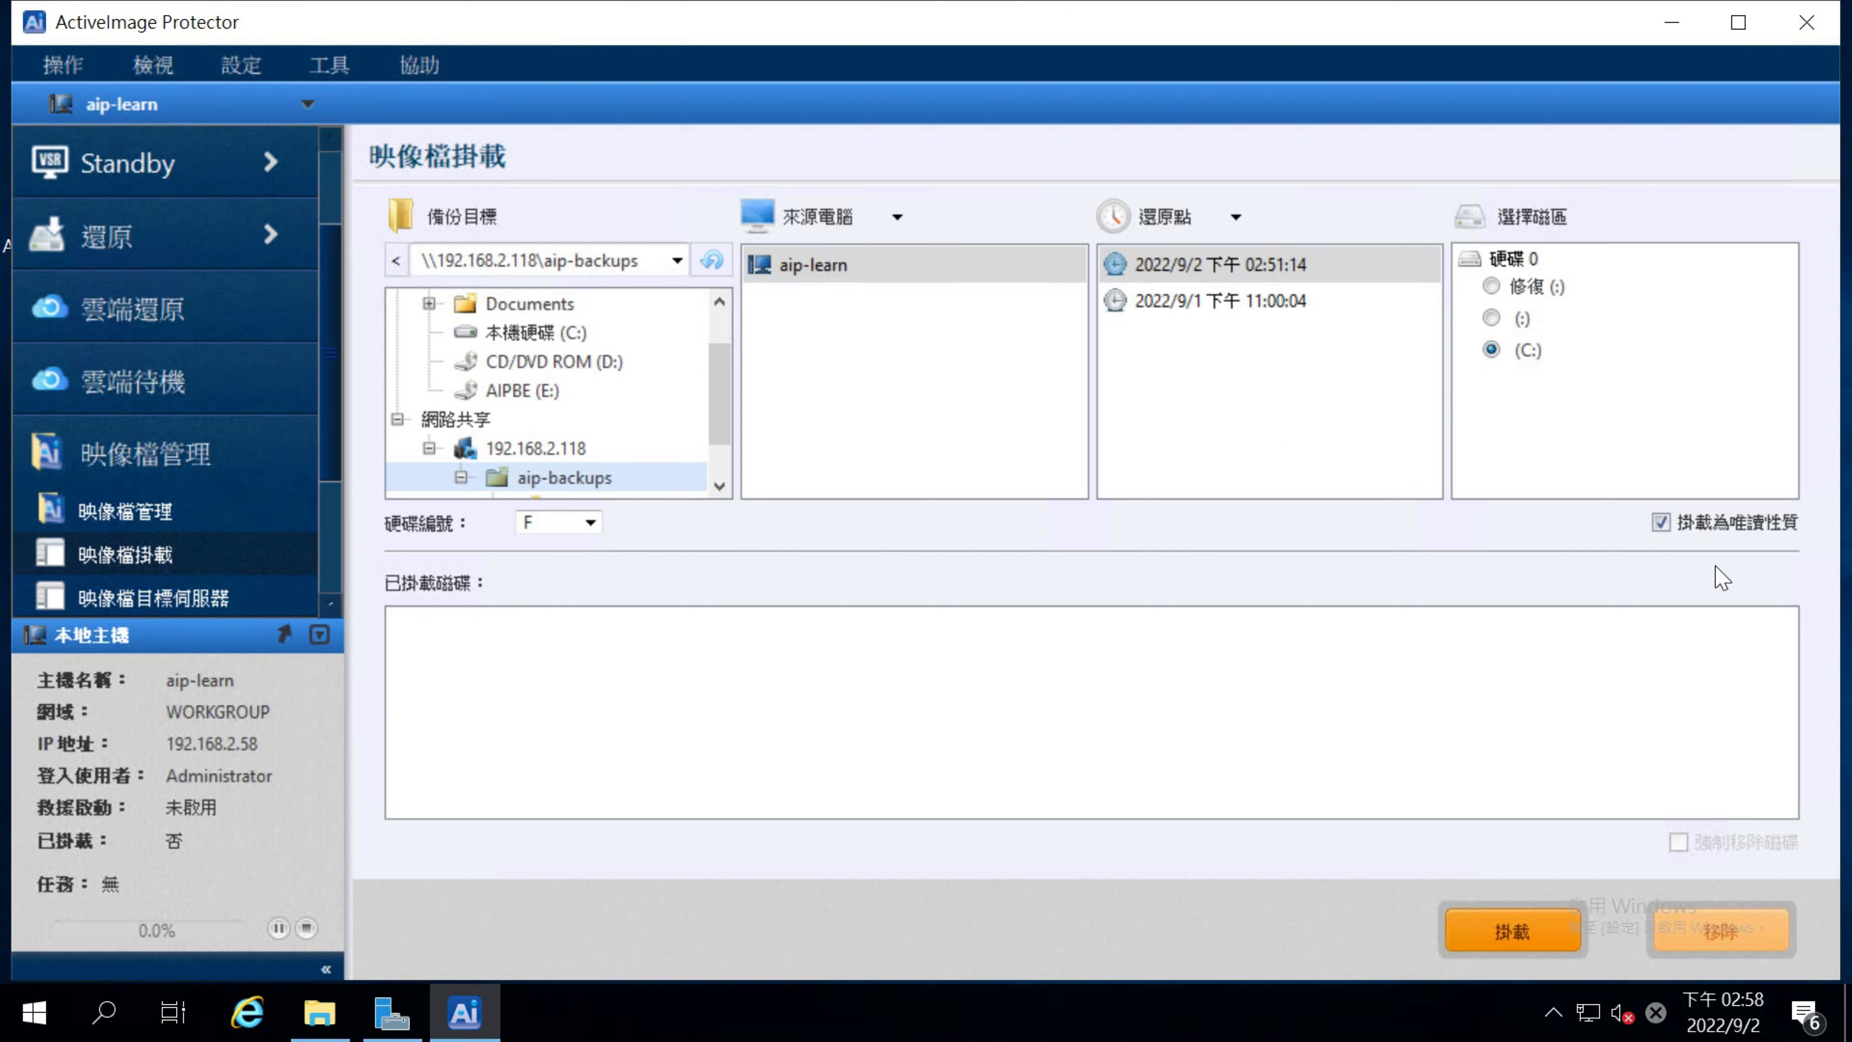
left_click(589, 523)
scroll(547, 656, "down", 4)
left_click(543, 726)
left_click(1505, 927)
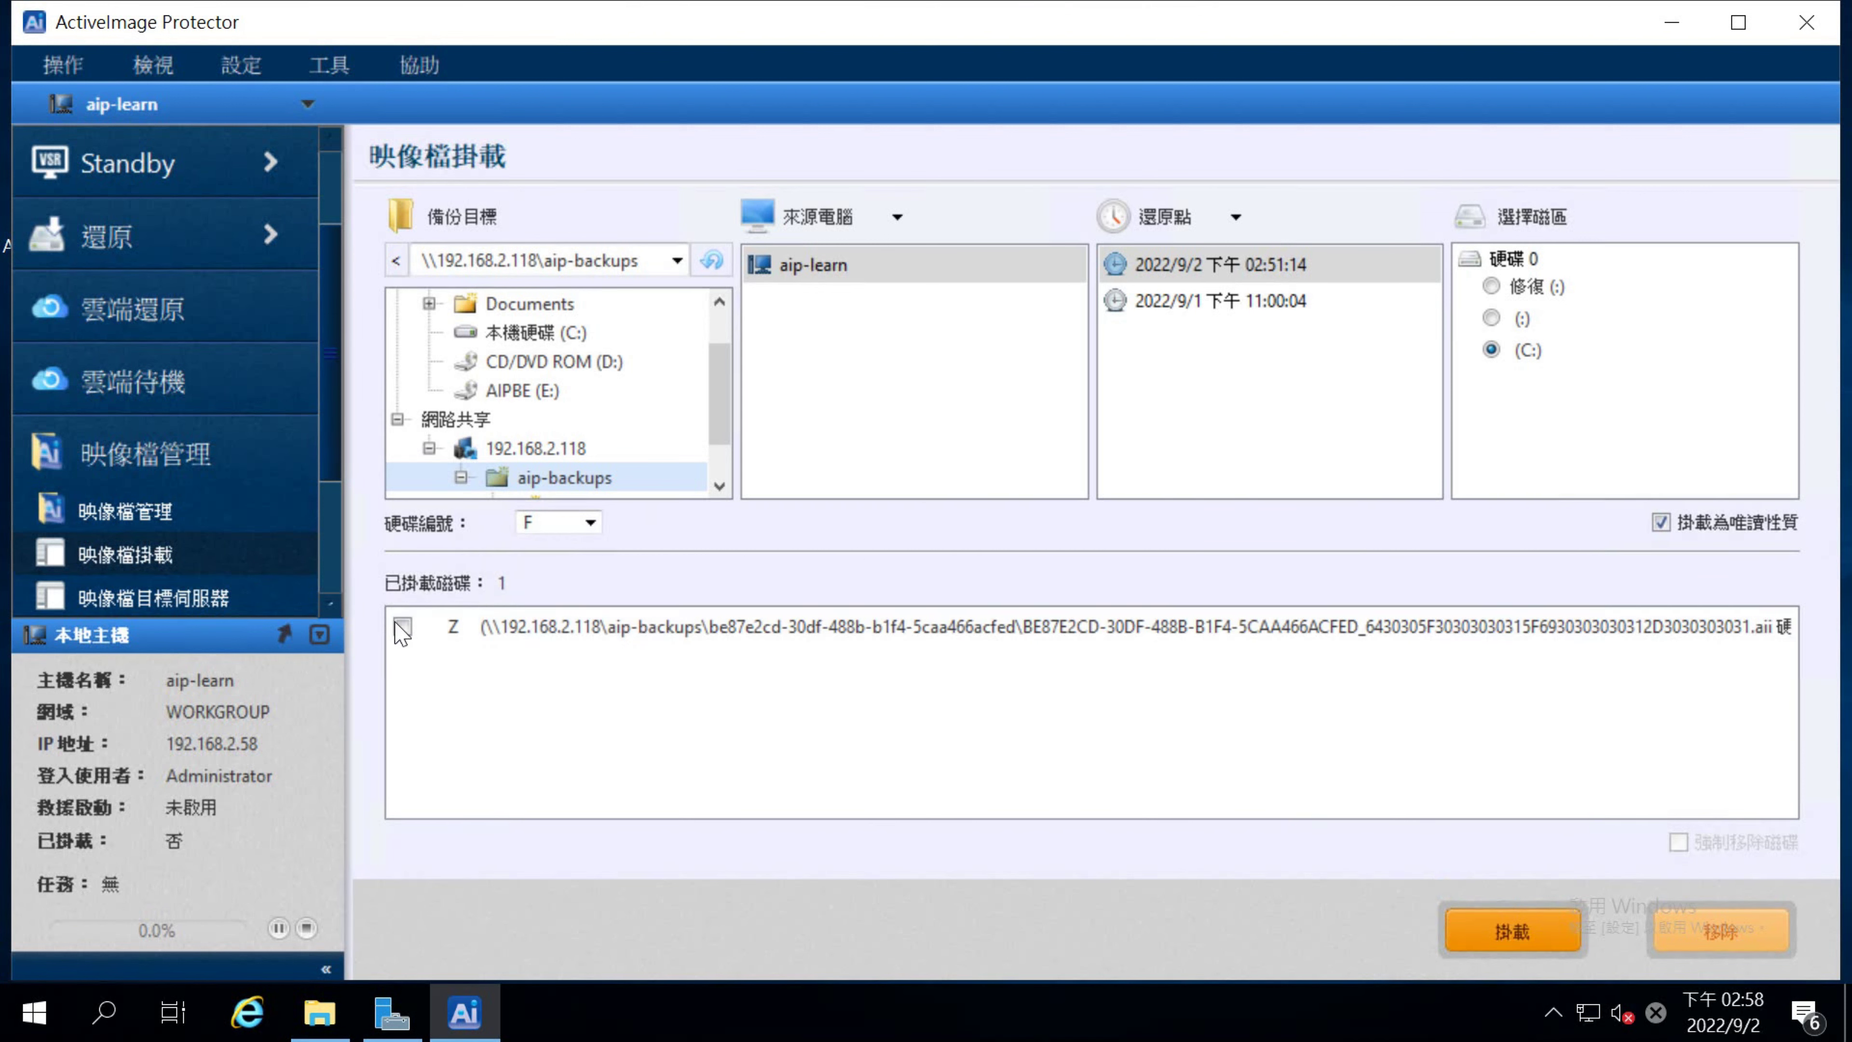
- Switch to File Explorer, show the drives under 本機 and eject the AIPBE virtual DVD drive (E:)
left_click(319, 1022)
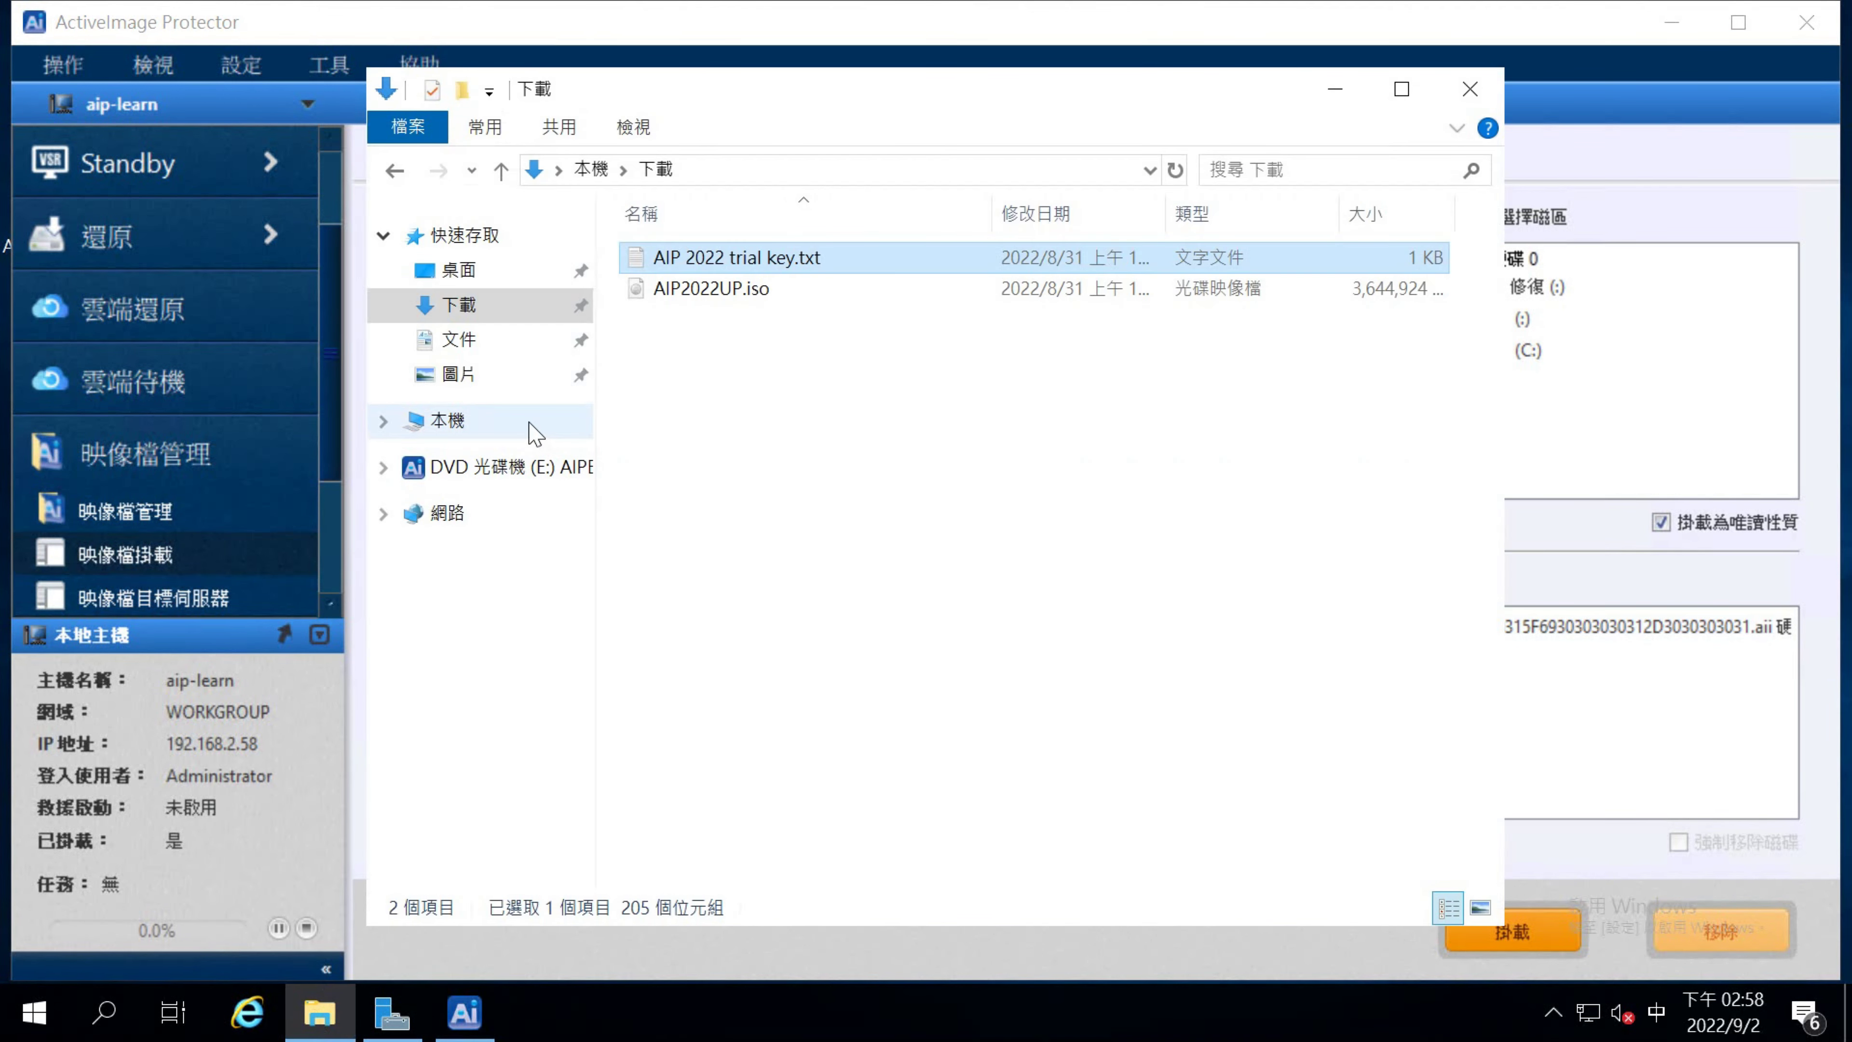
left_click(532, 429)
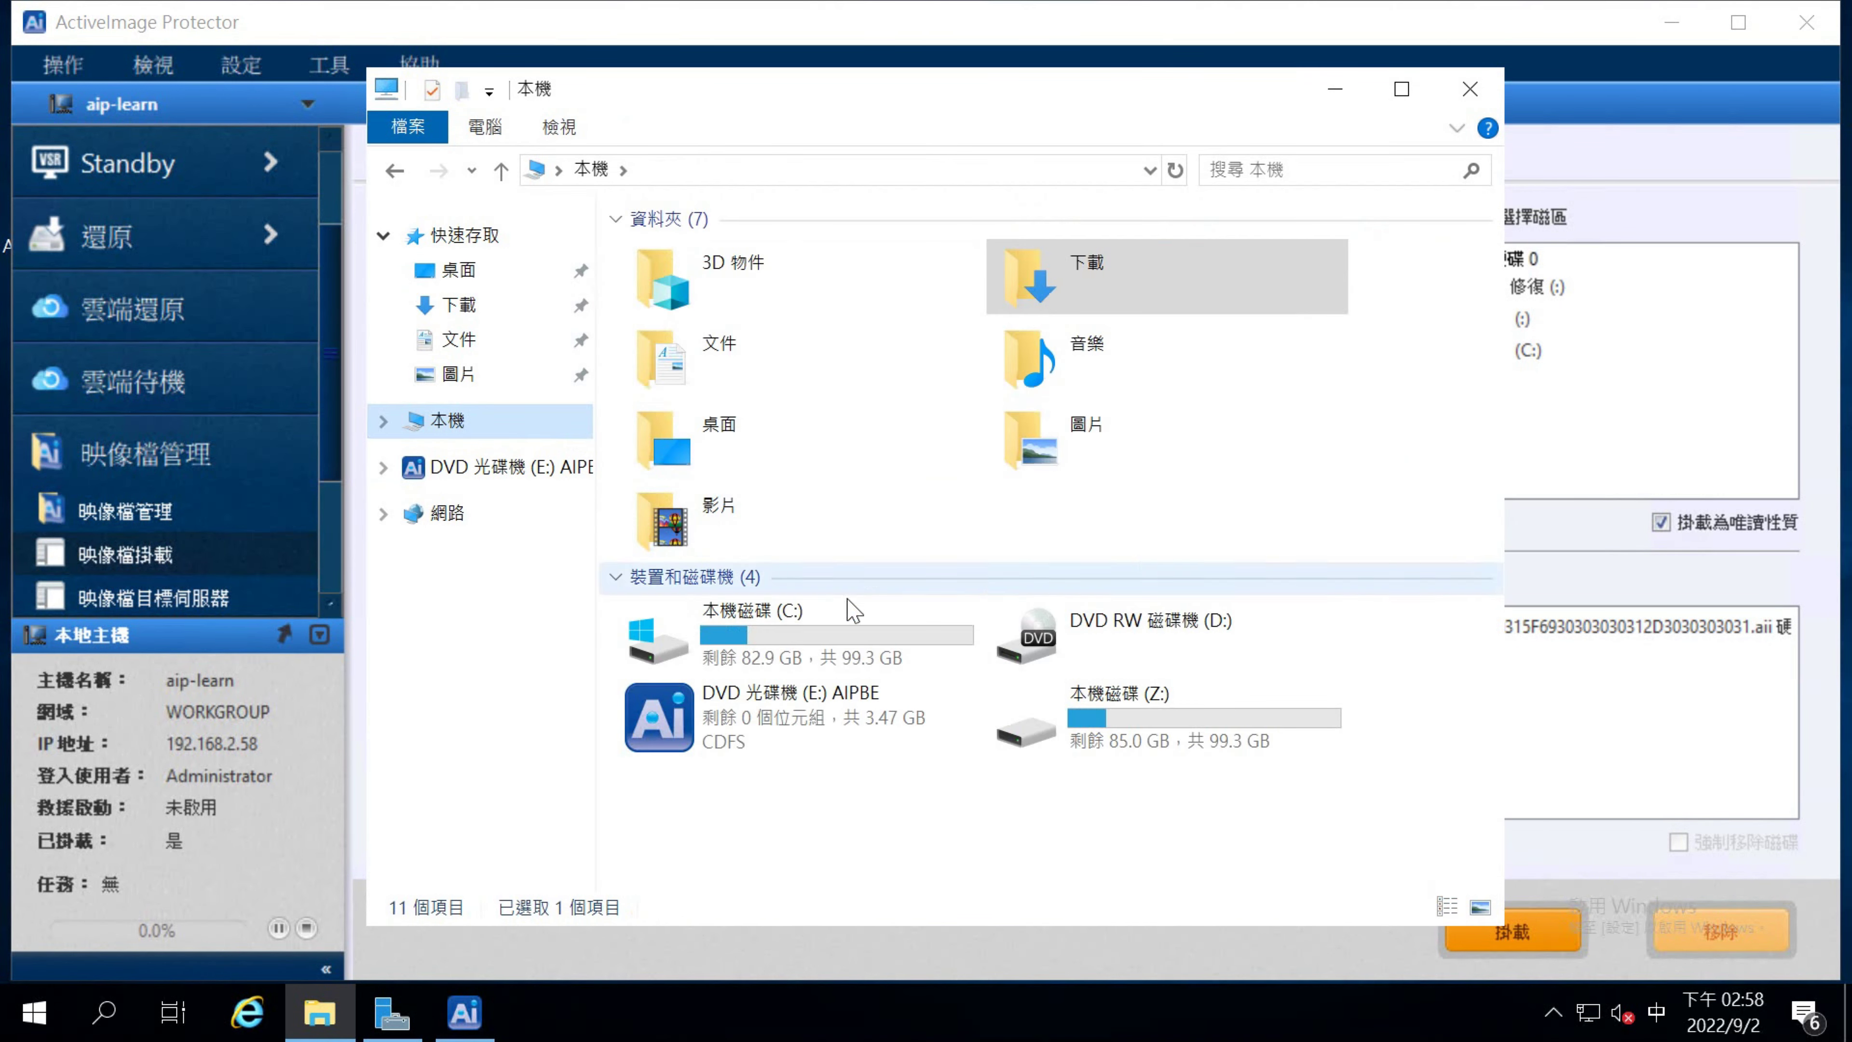
right_click(852, 722)
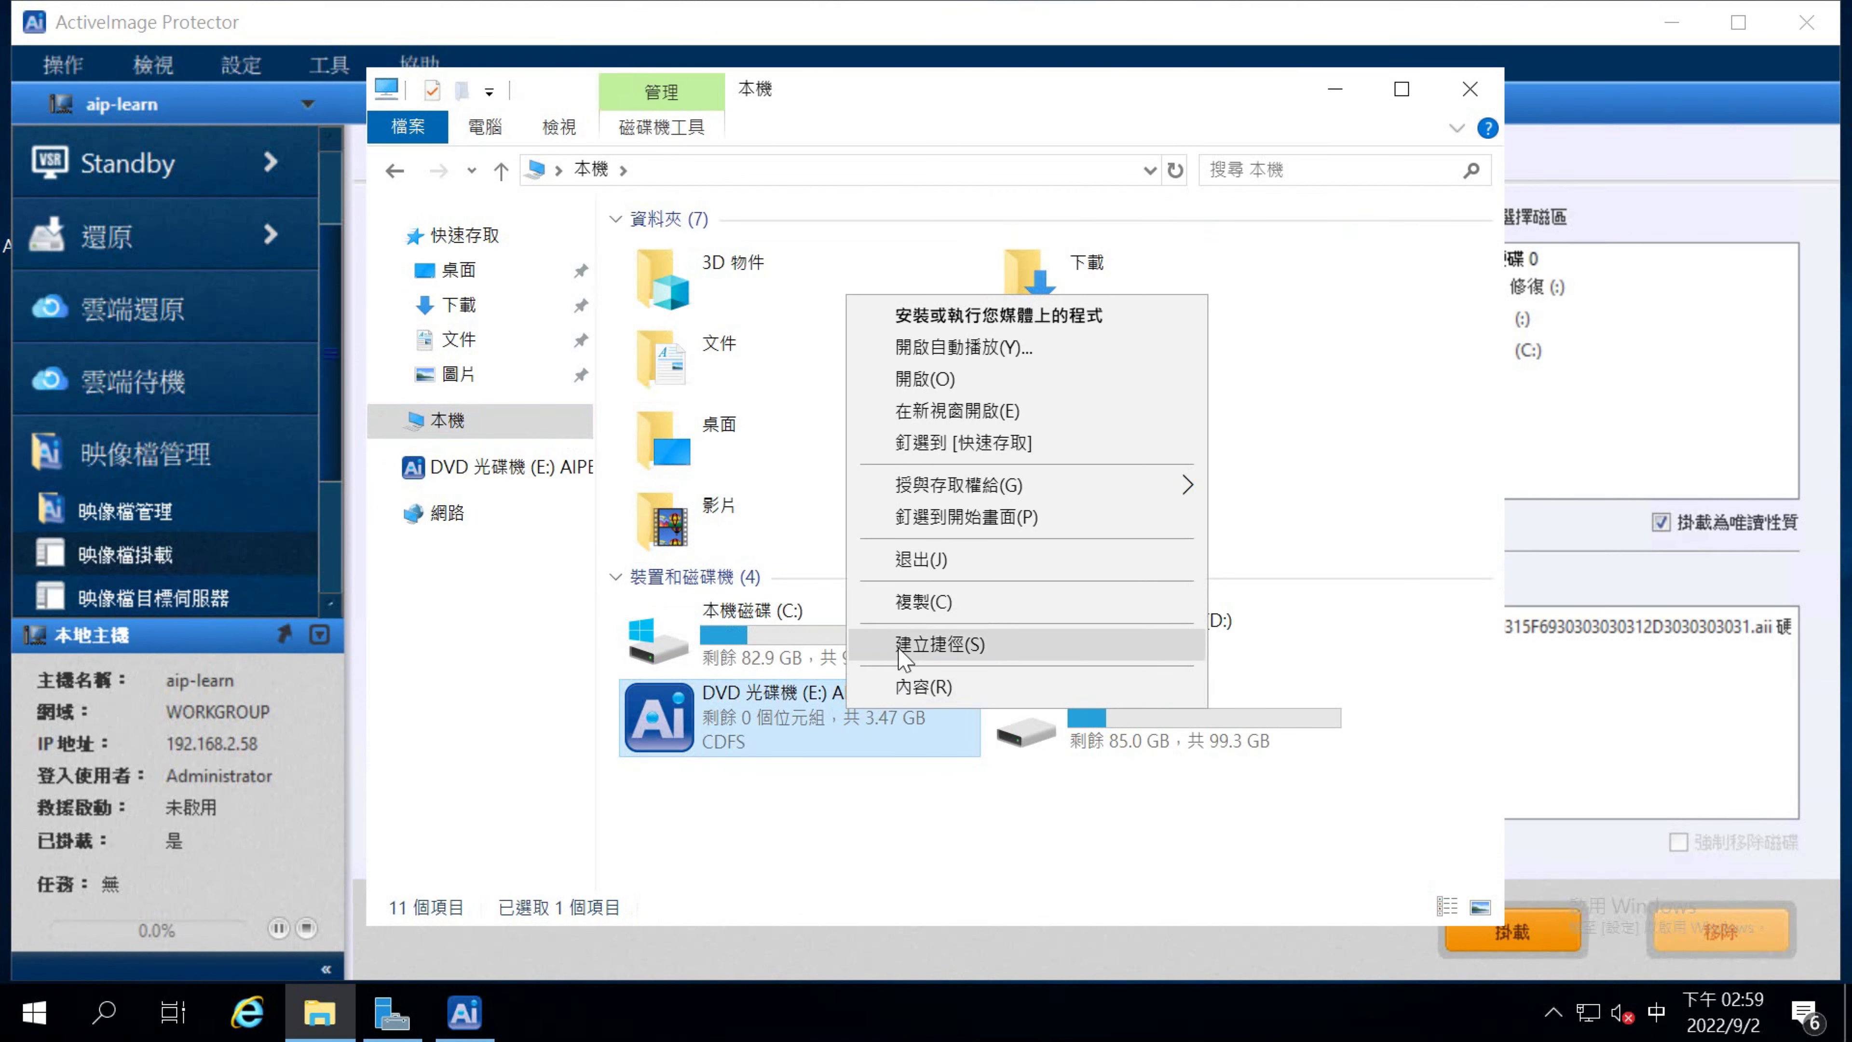
left_click(915, 565)
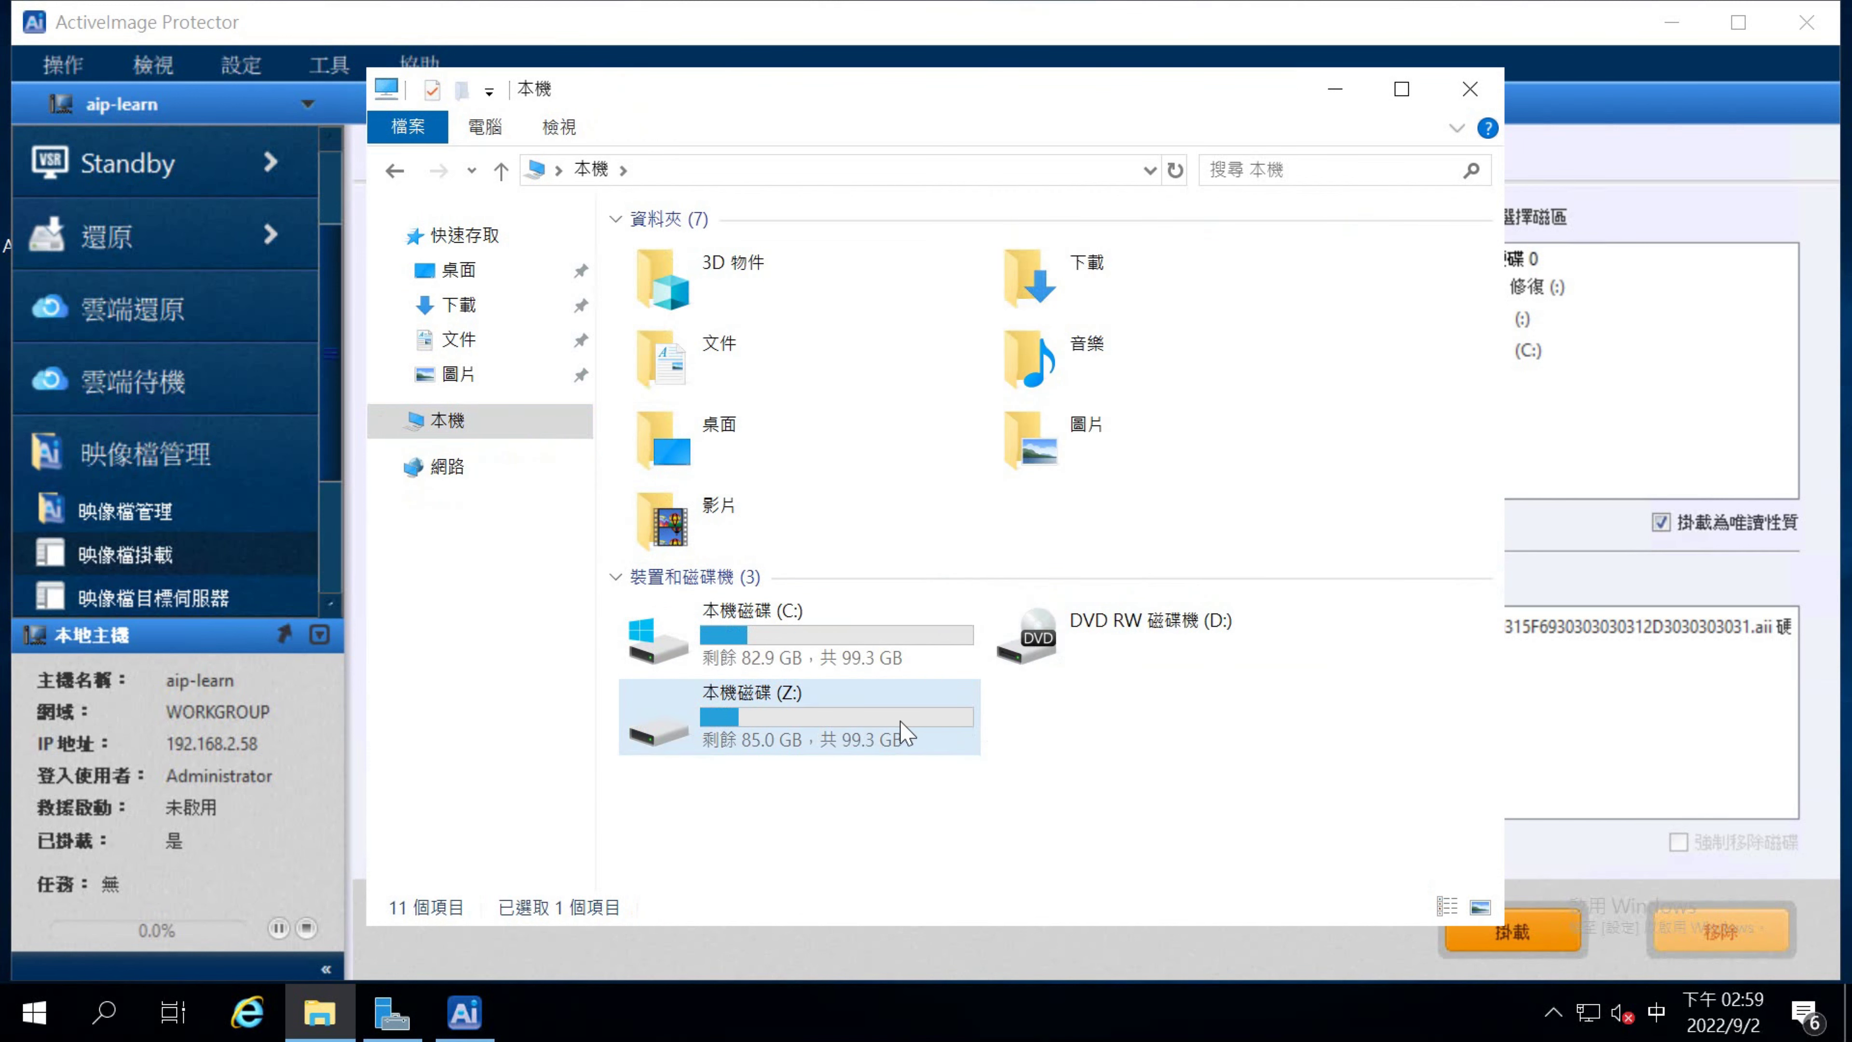
- Browse the folders of the mounted Z: drive and the local C: drive, including Z:'s Windows folder, and minimize File Explorer
left_click(904, 729)
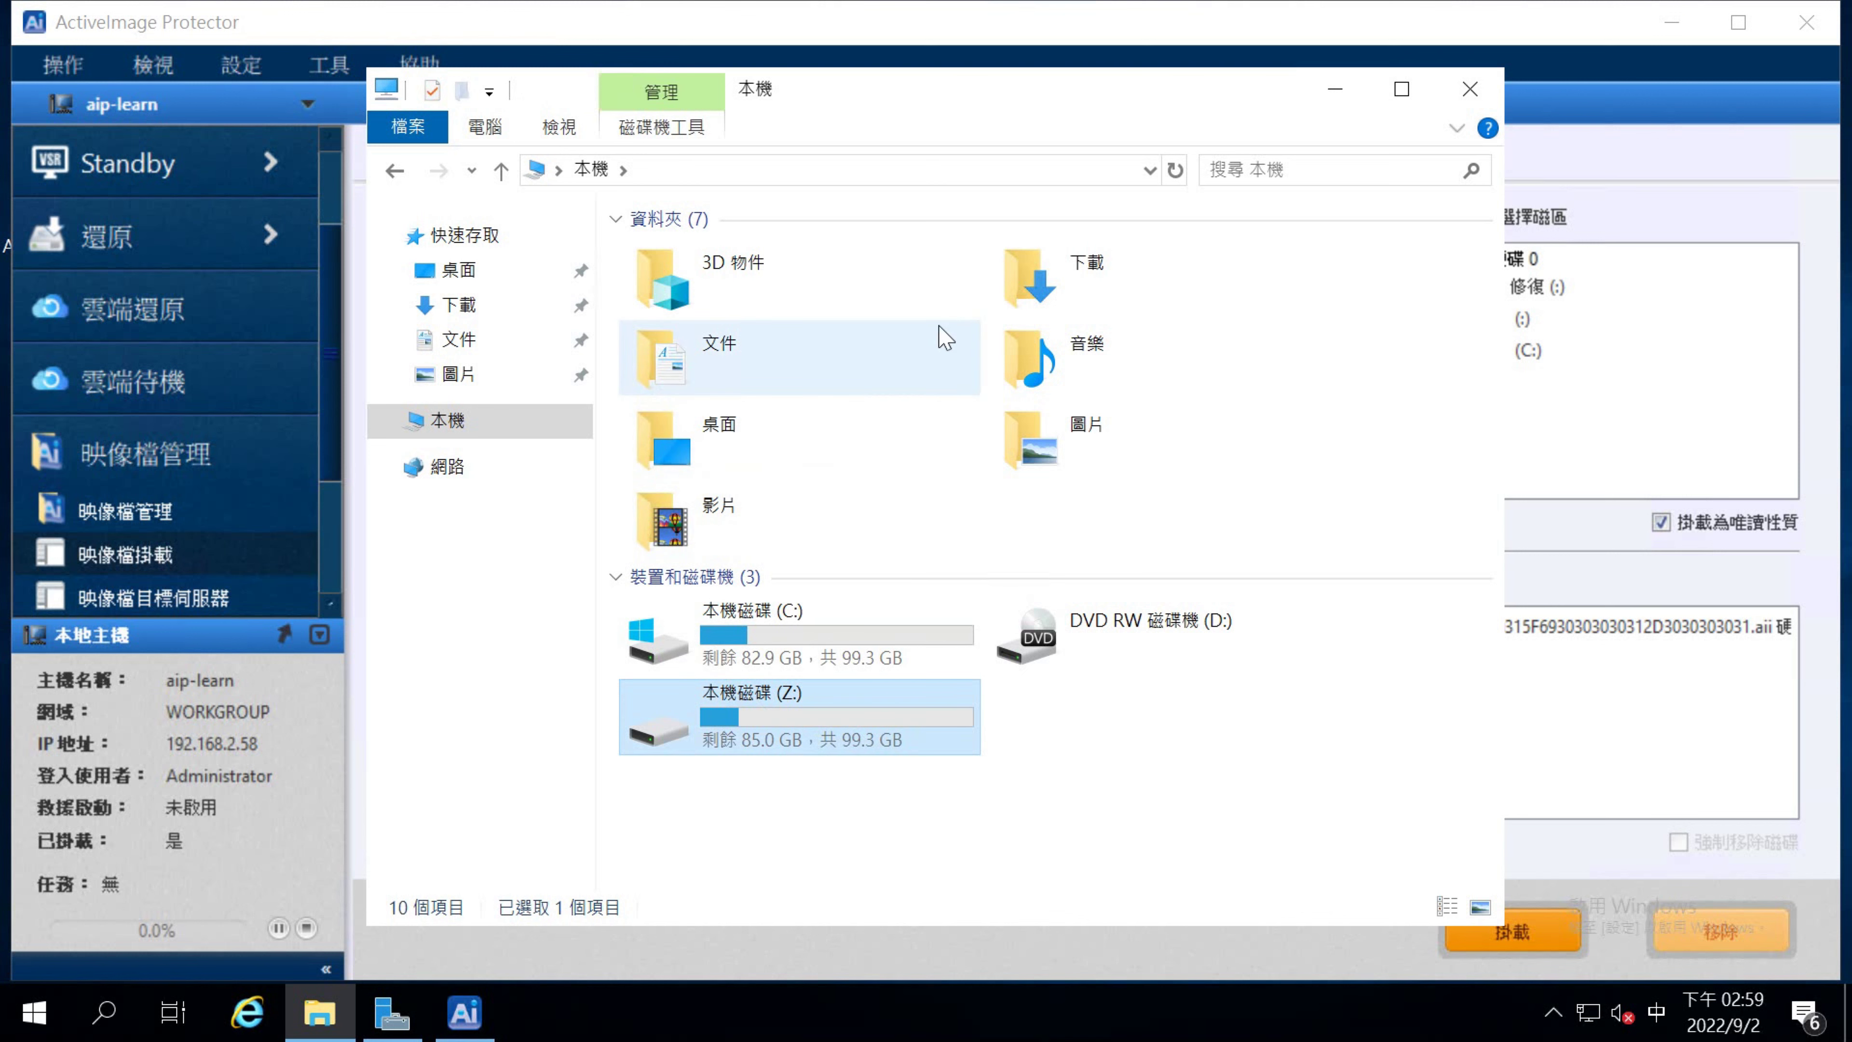
double_click(940, 682)
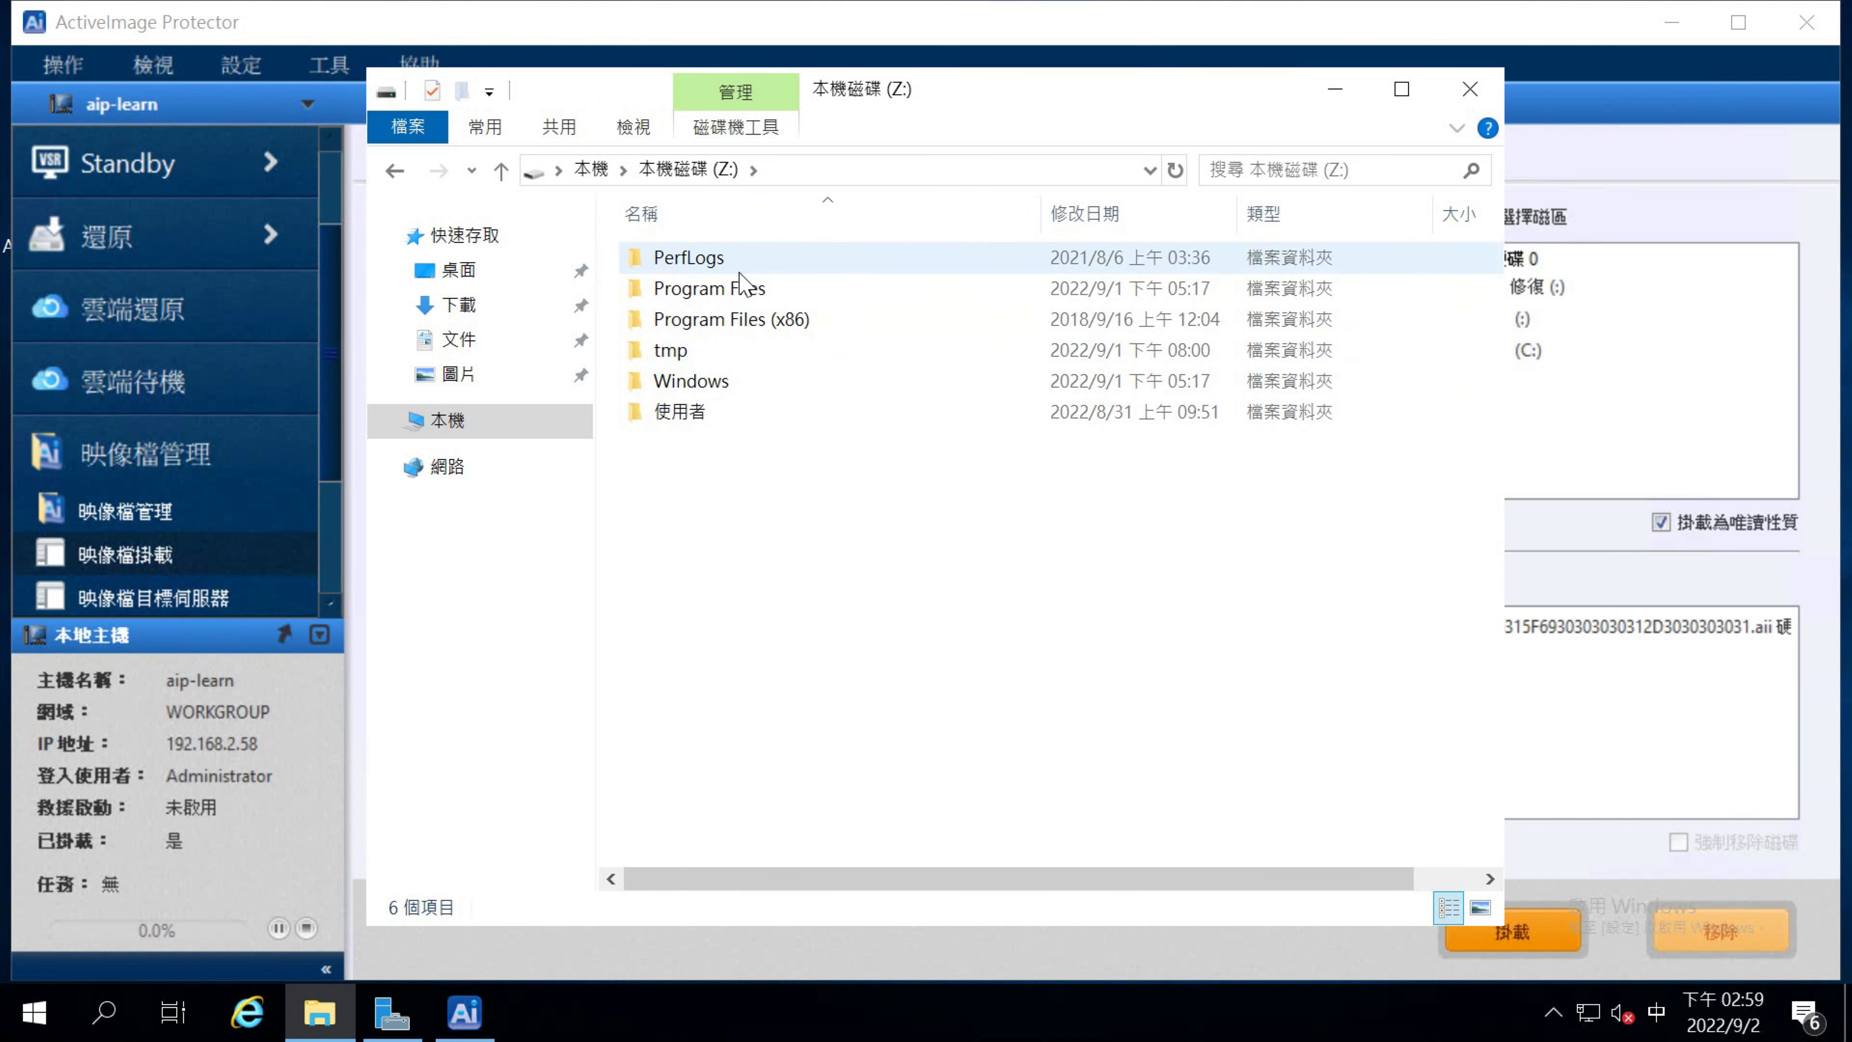
left_click(592, 170)
left_click(815, 612)
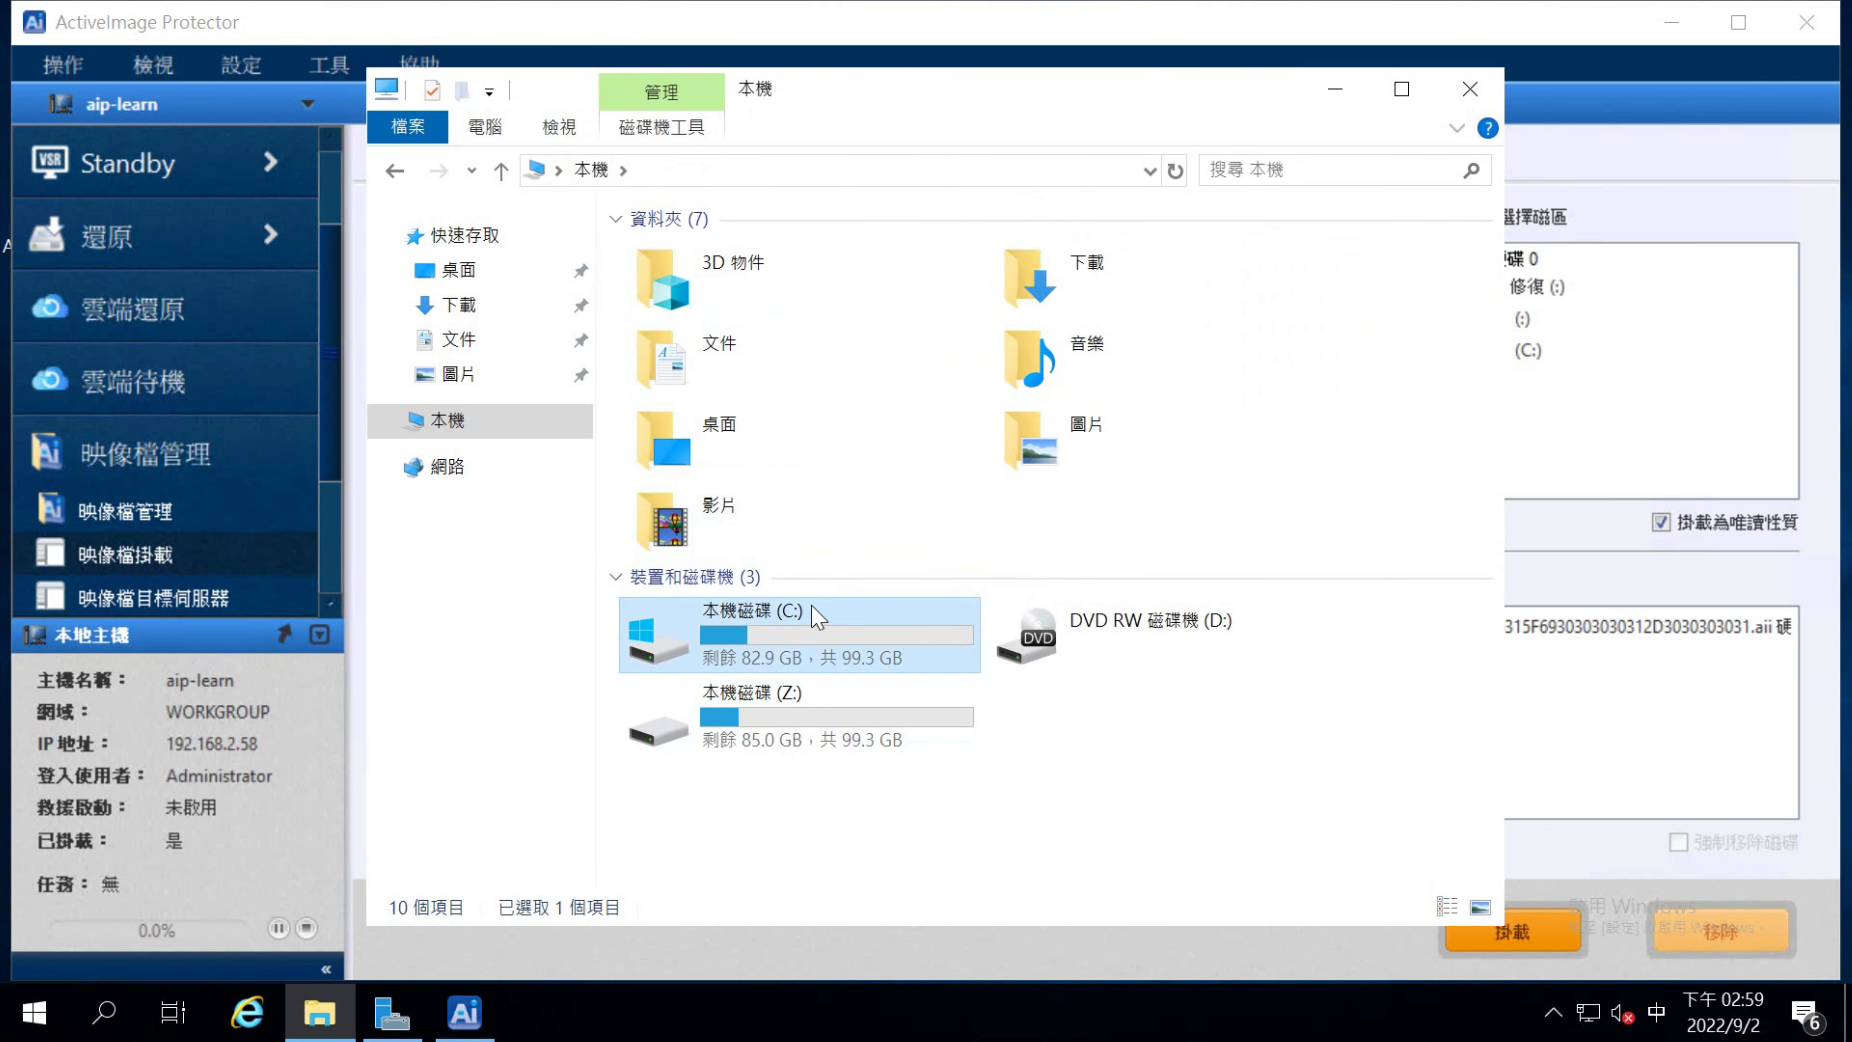
double_click(814, 611)
key("alt+Left")
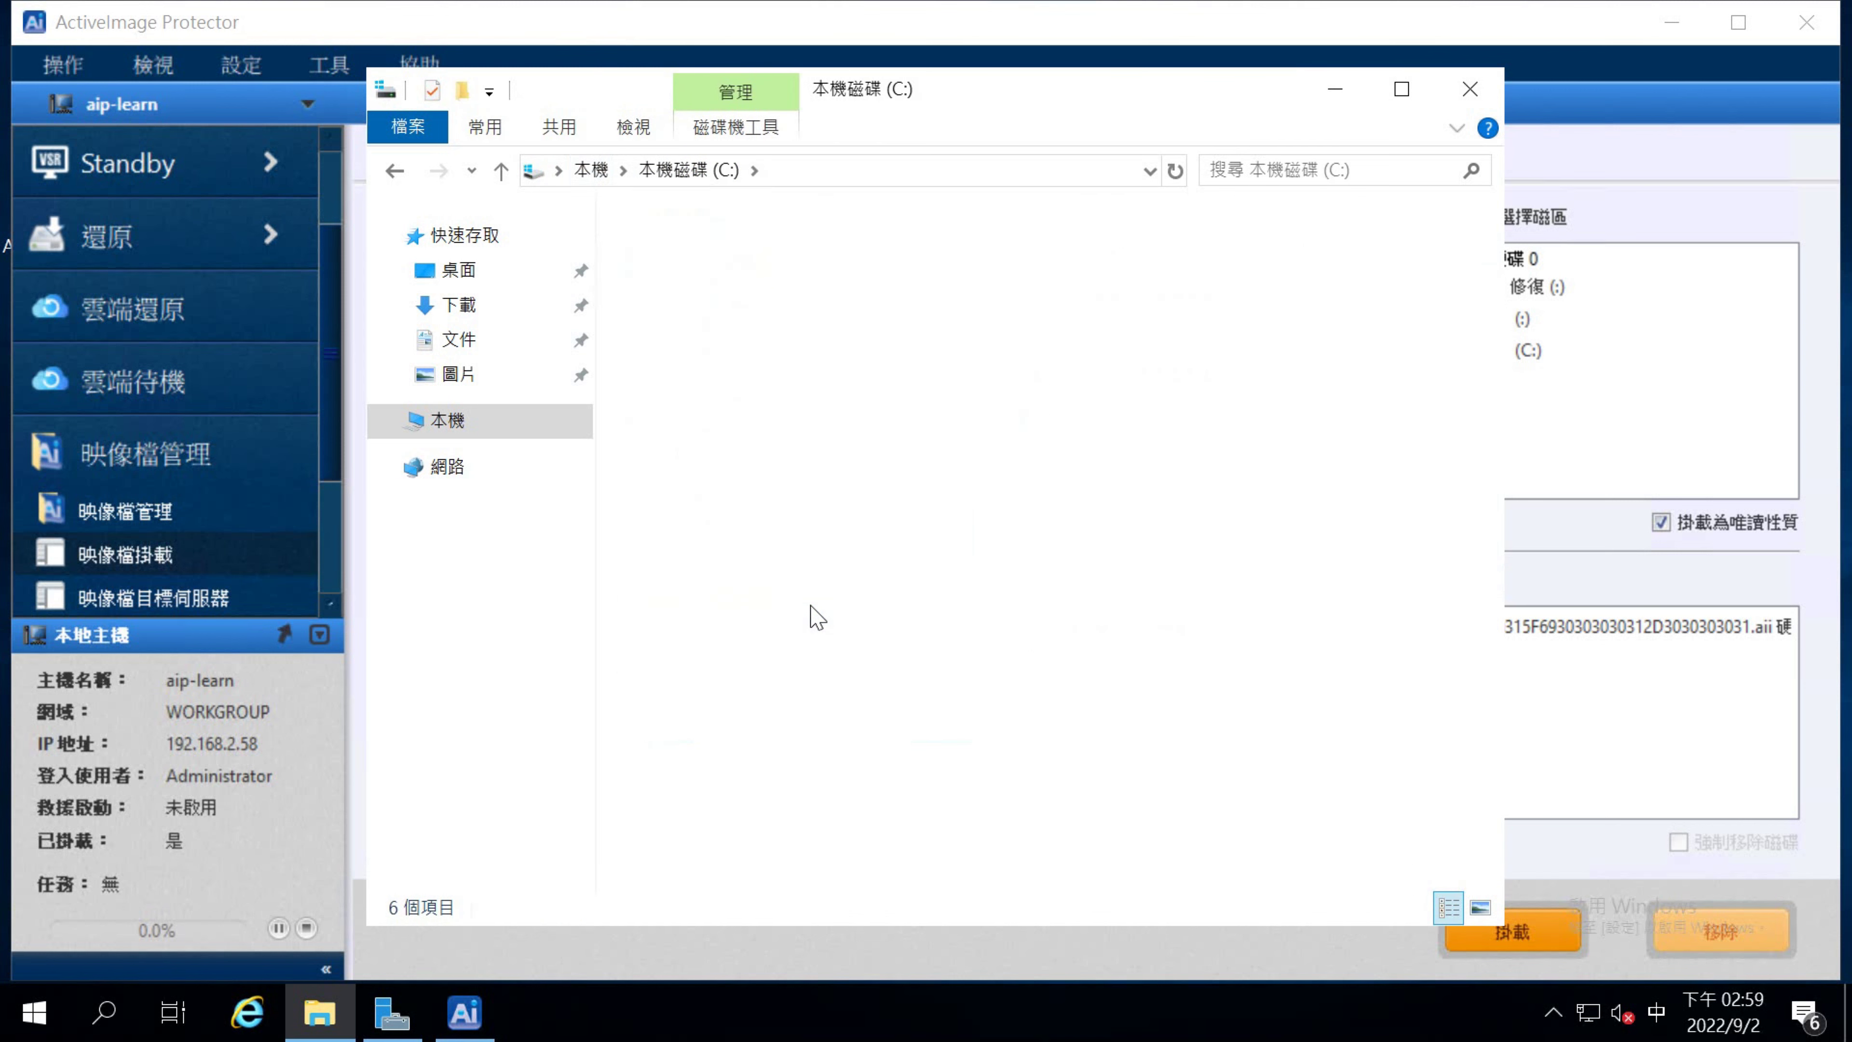
double_click(804, 701)
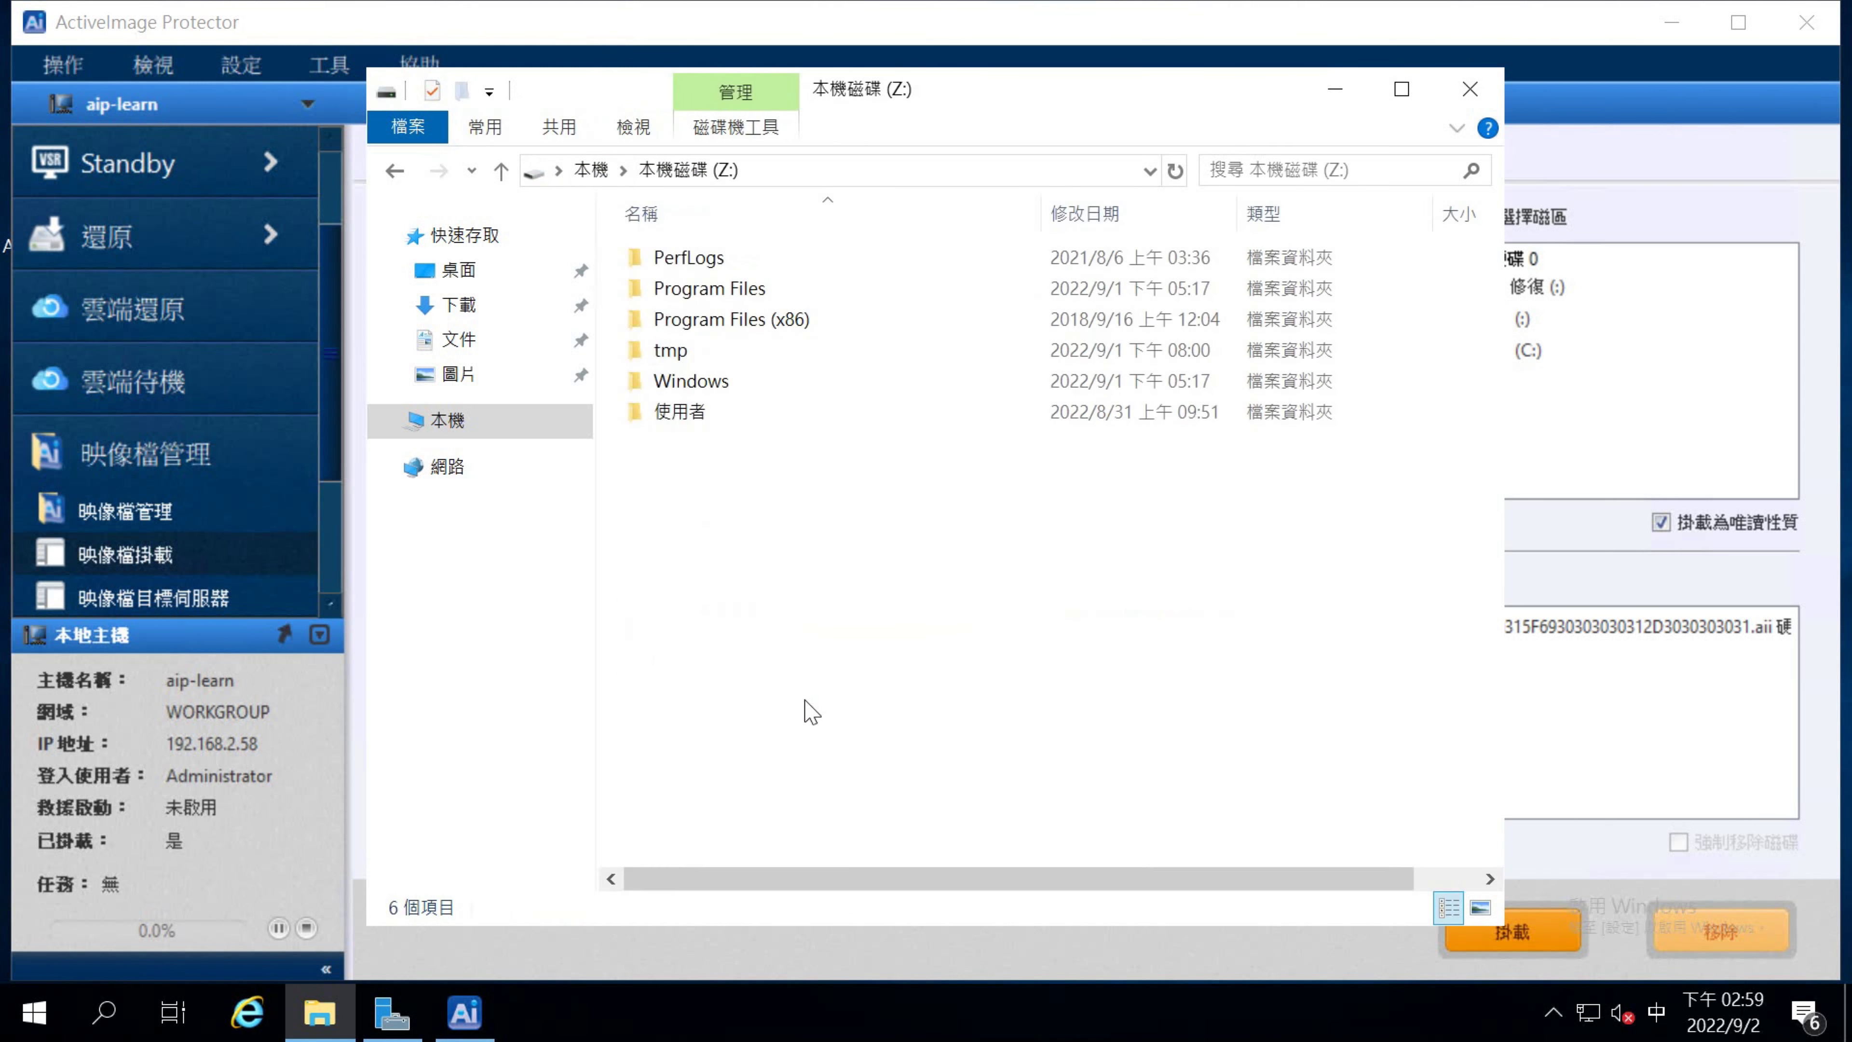
double_click(841, 389)
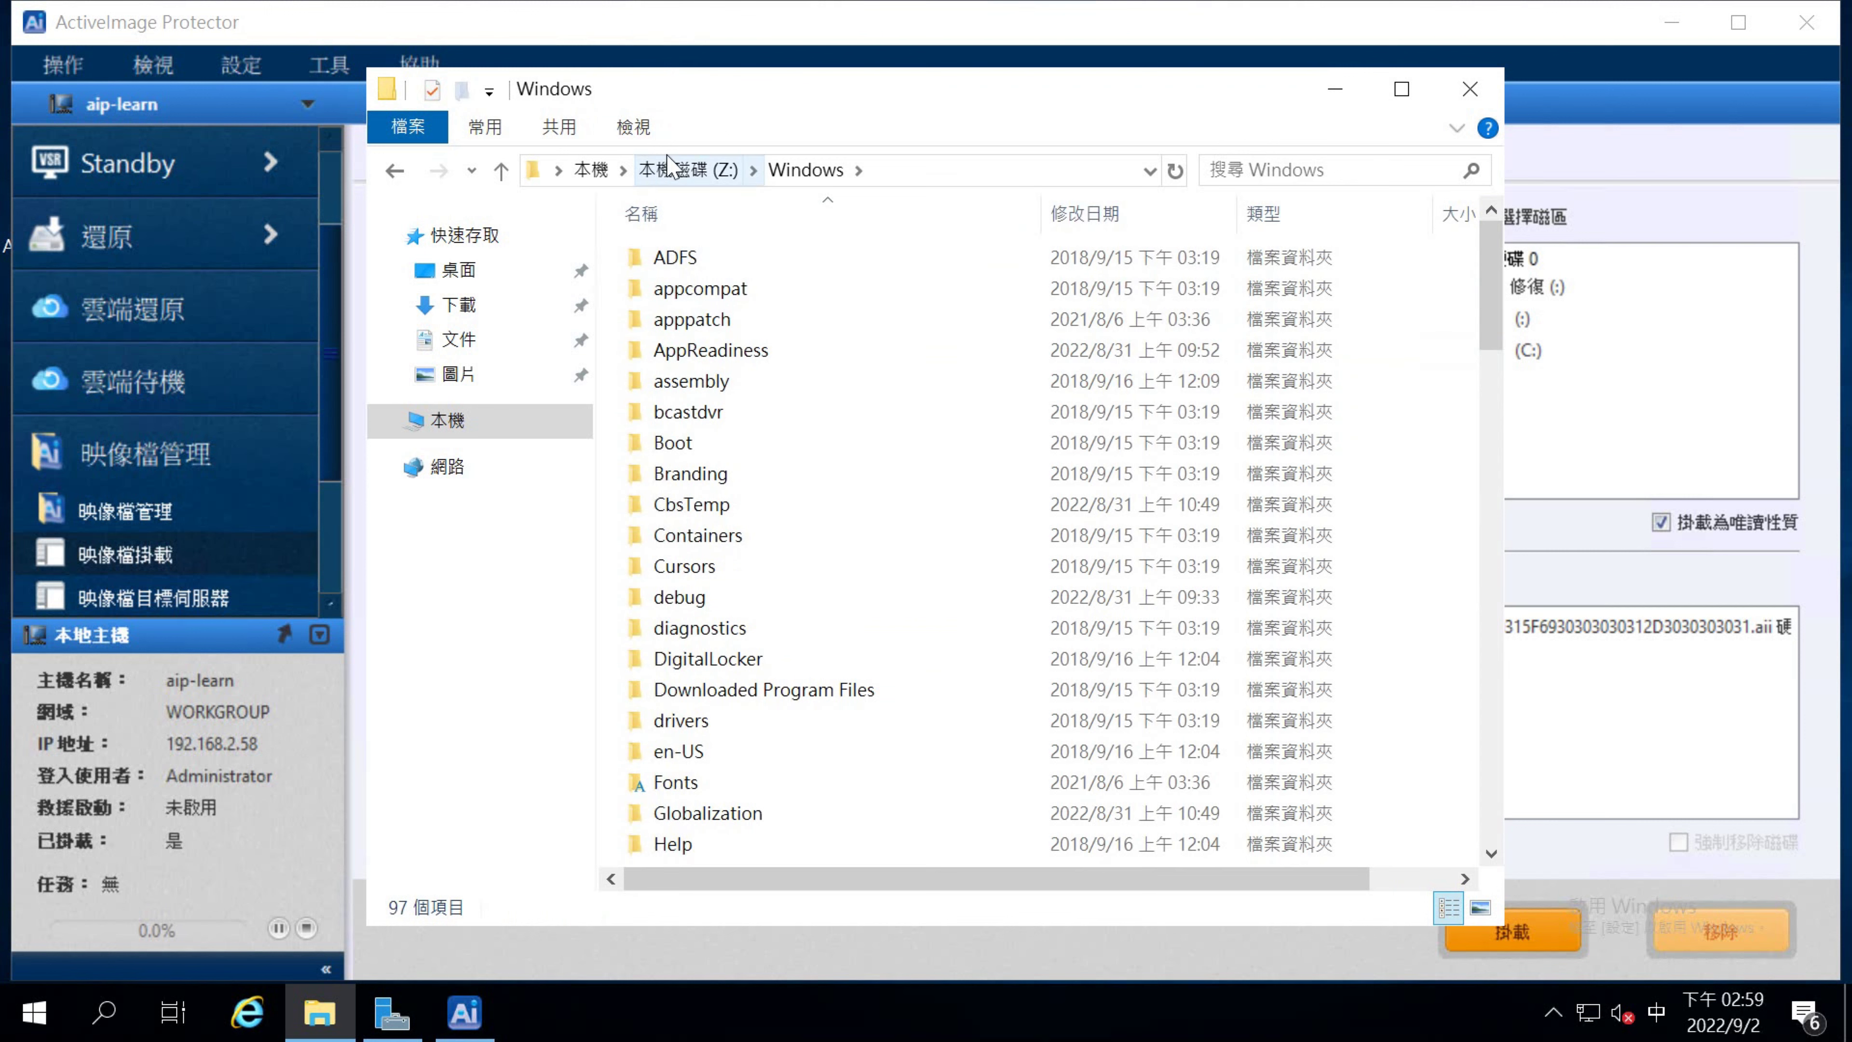
left_click(656, 182)
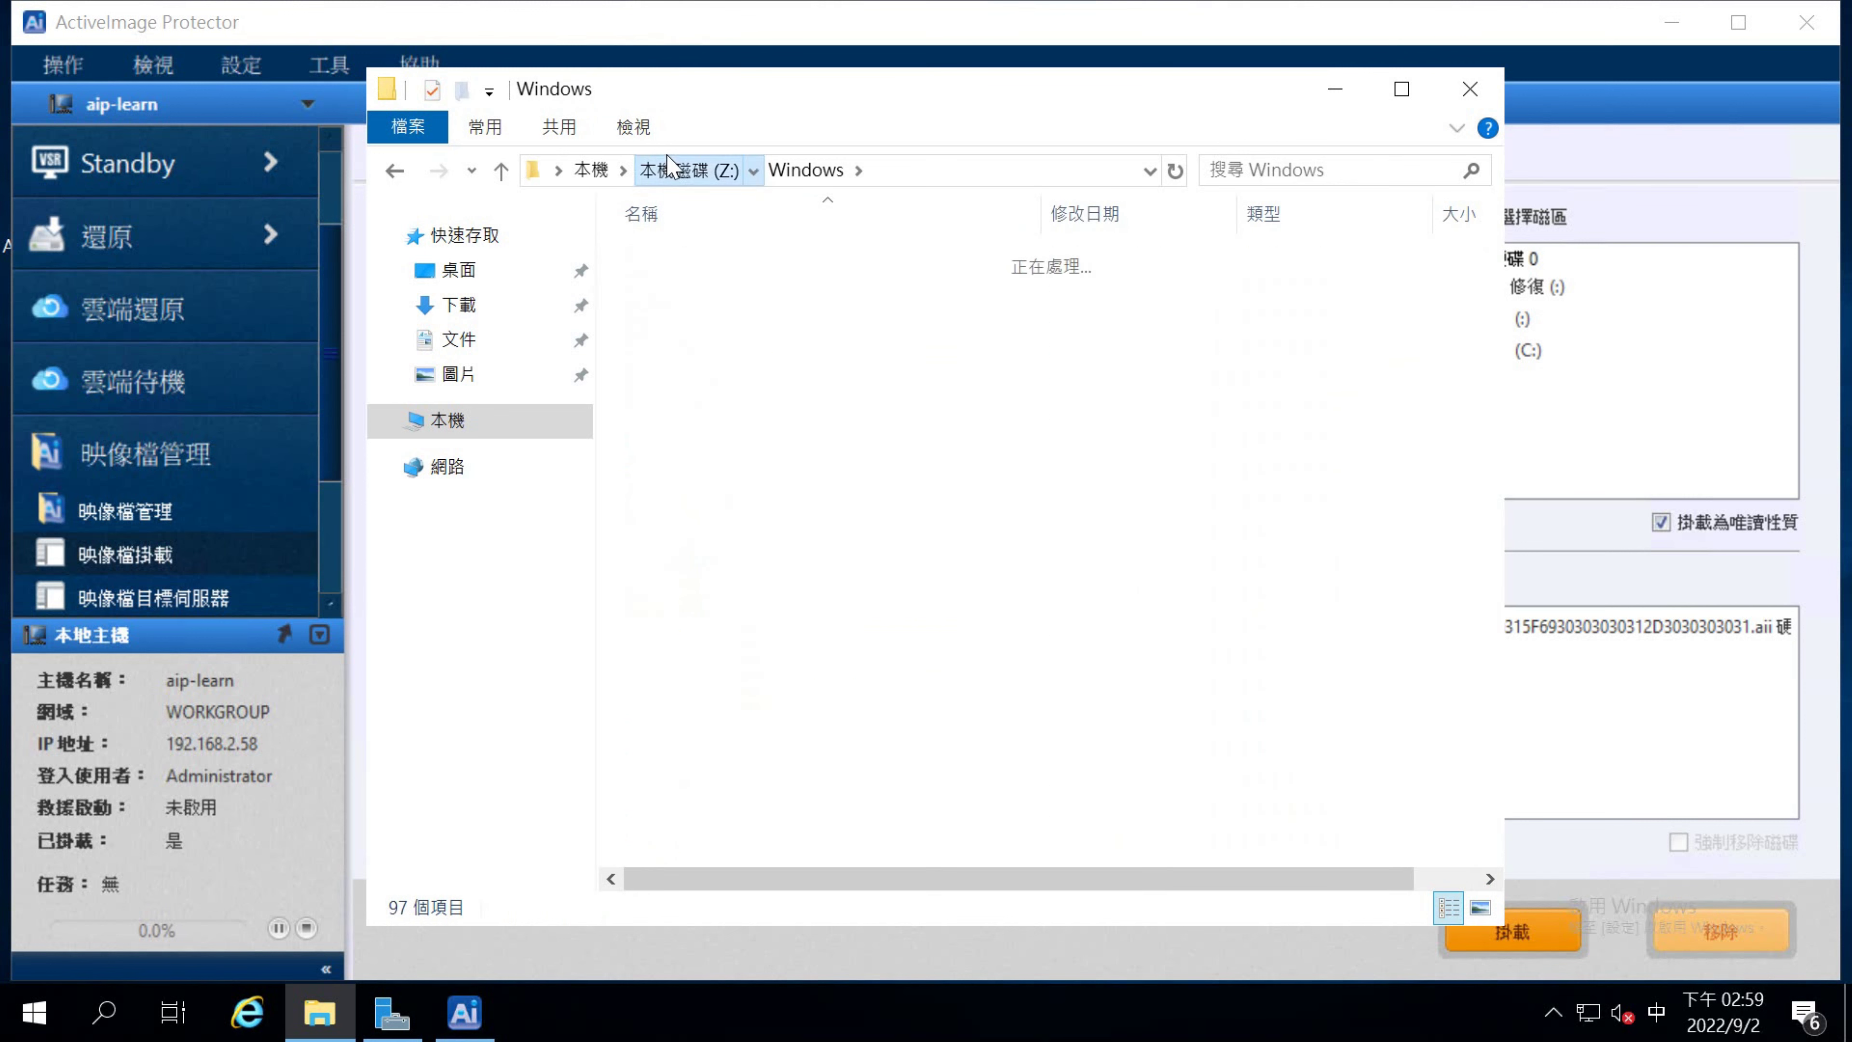
left_click(594, 169)
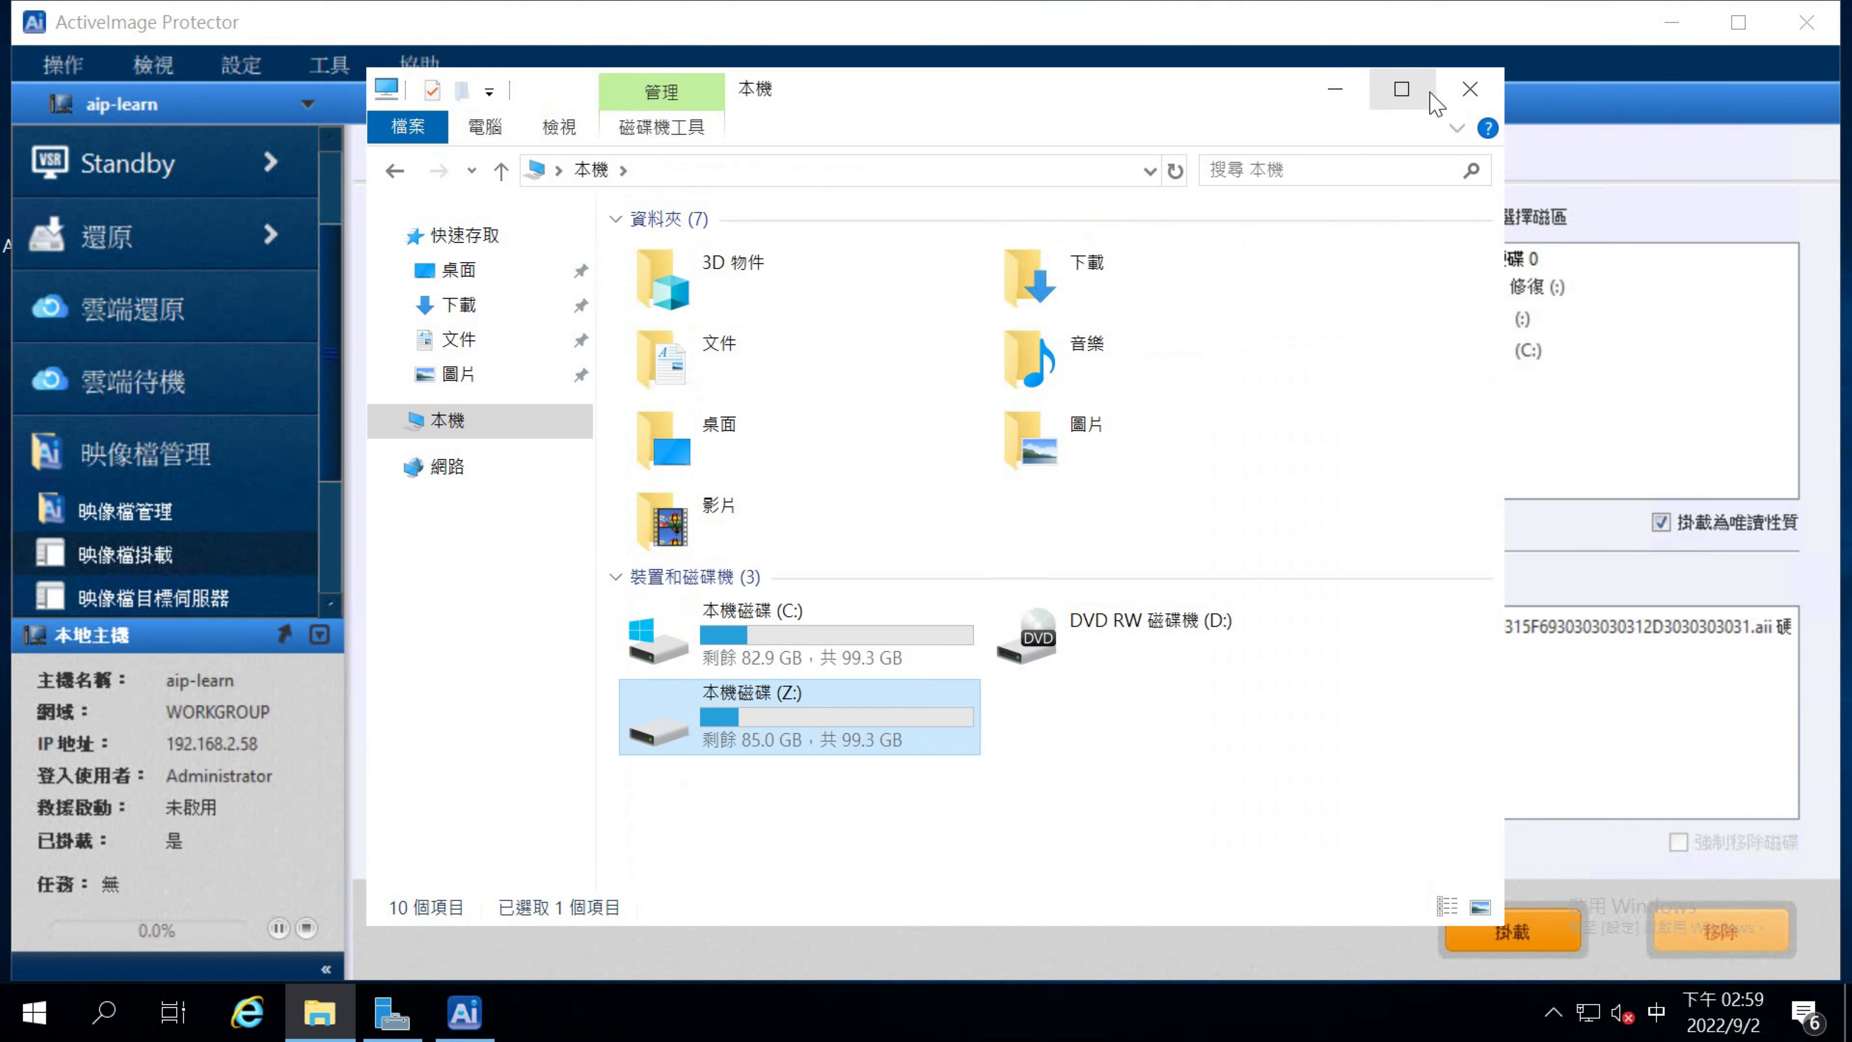
left_click(1341, 110)
- Remove the mounted Z disk with forced removal (強制移除磁碟) enabled and check the drive list in File Explorer
left_click(901, 642)
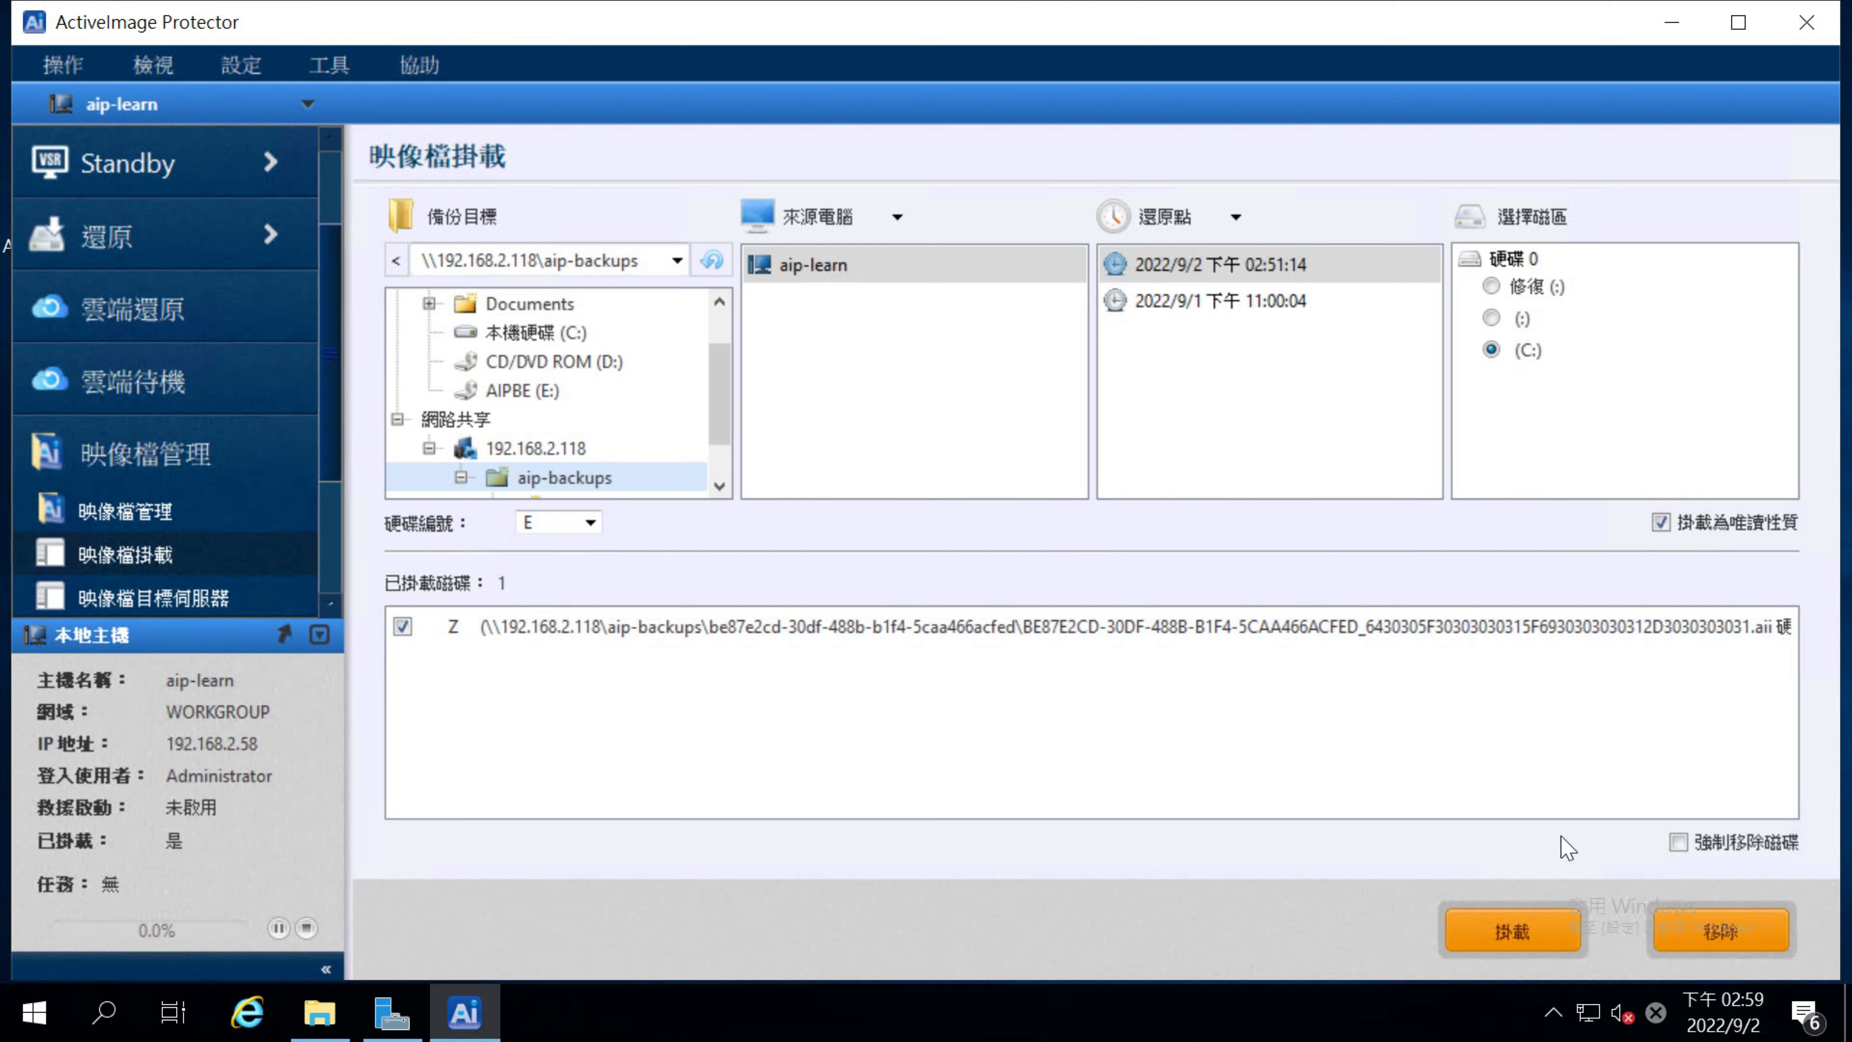
left_click(1678, 842)
left_click(1704, 936)
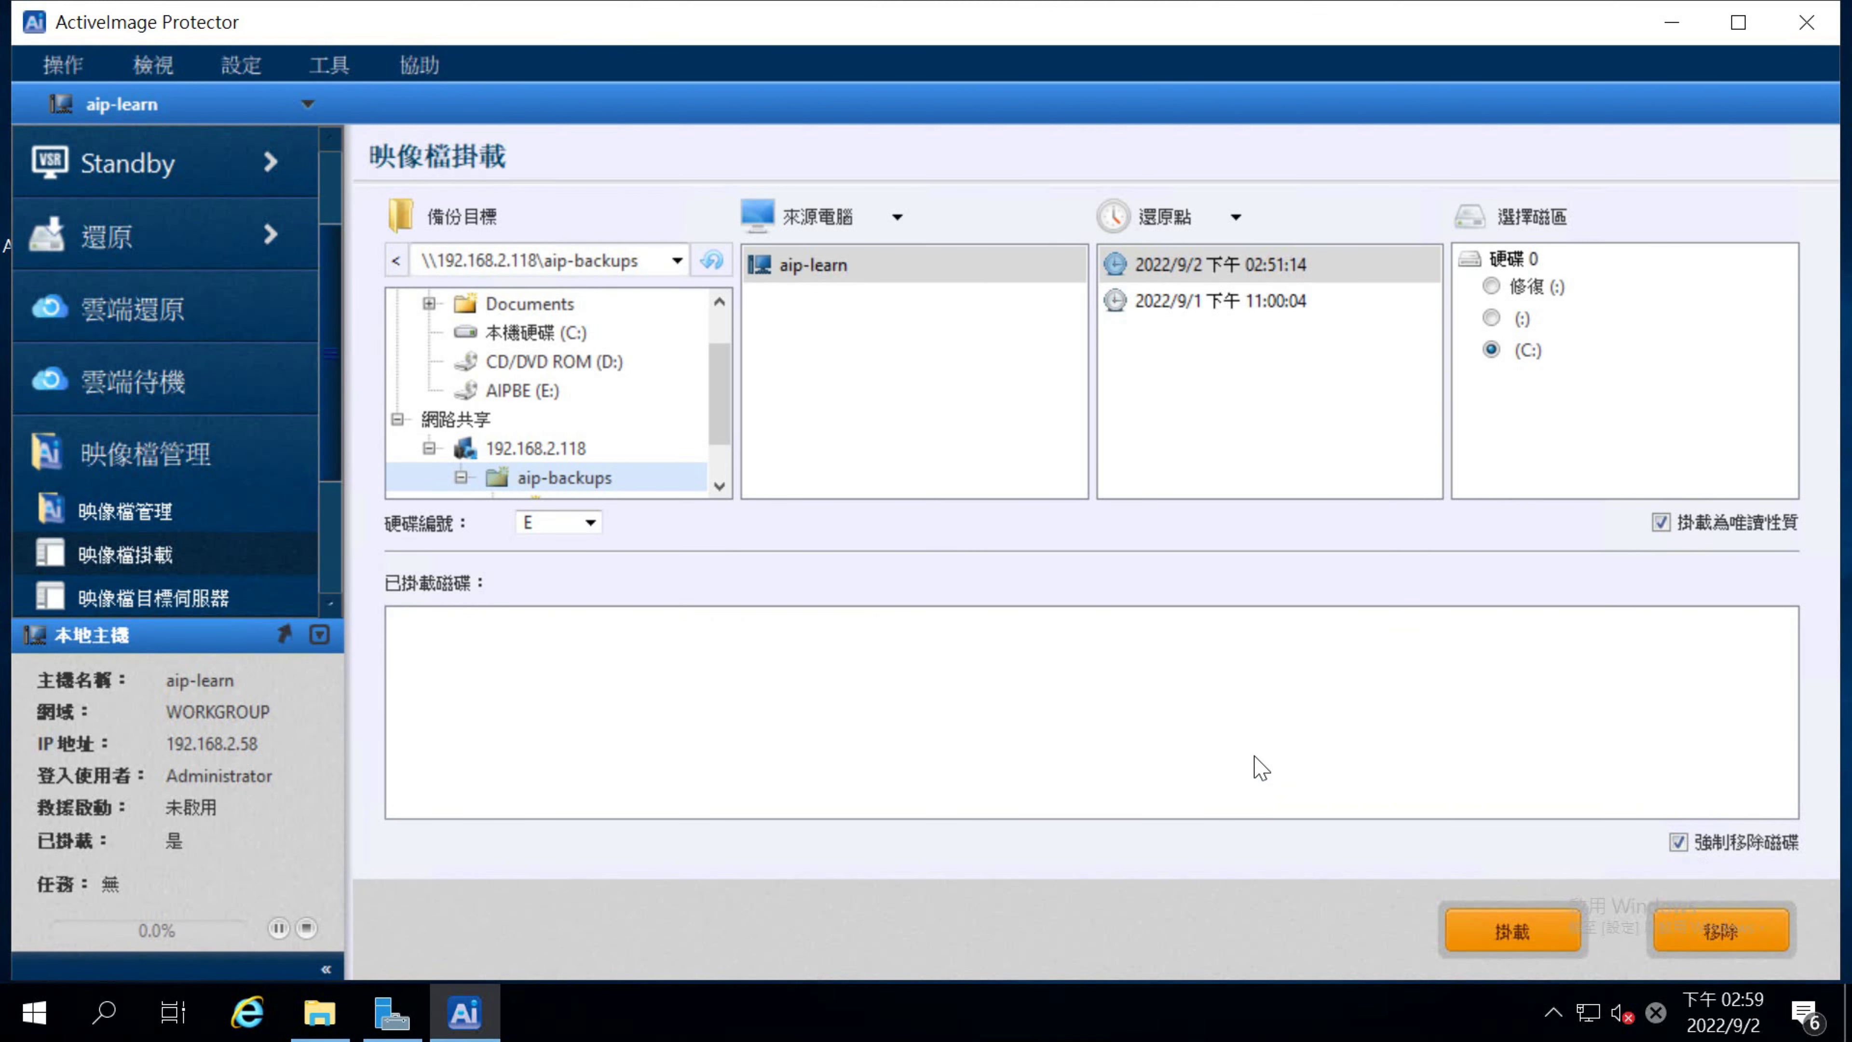
left_click(318, 1012)
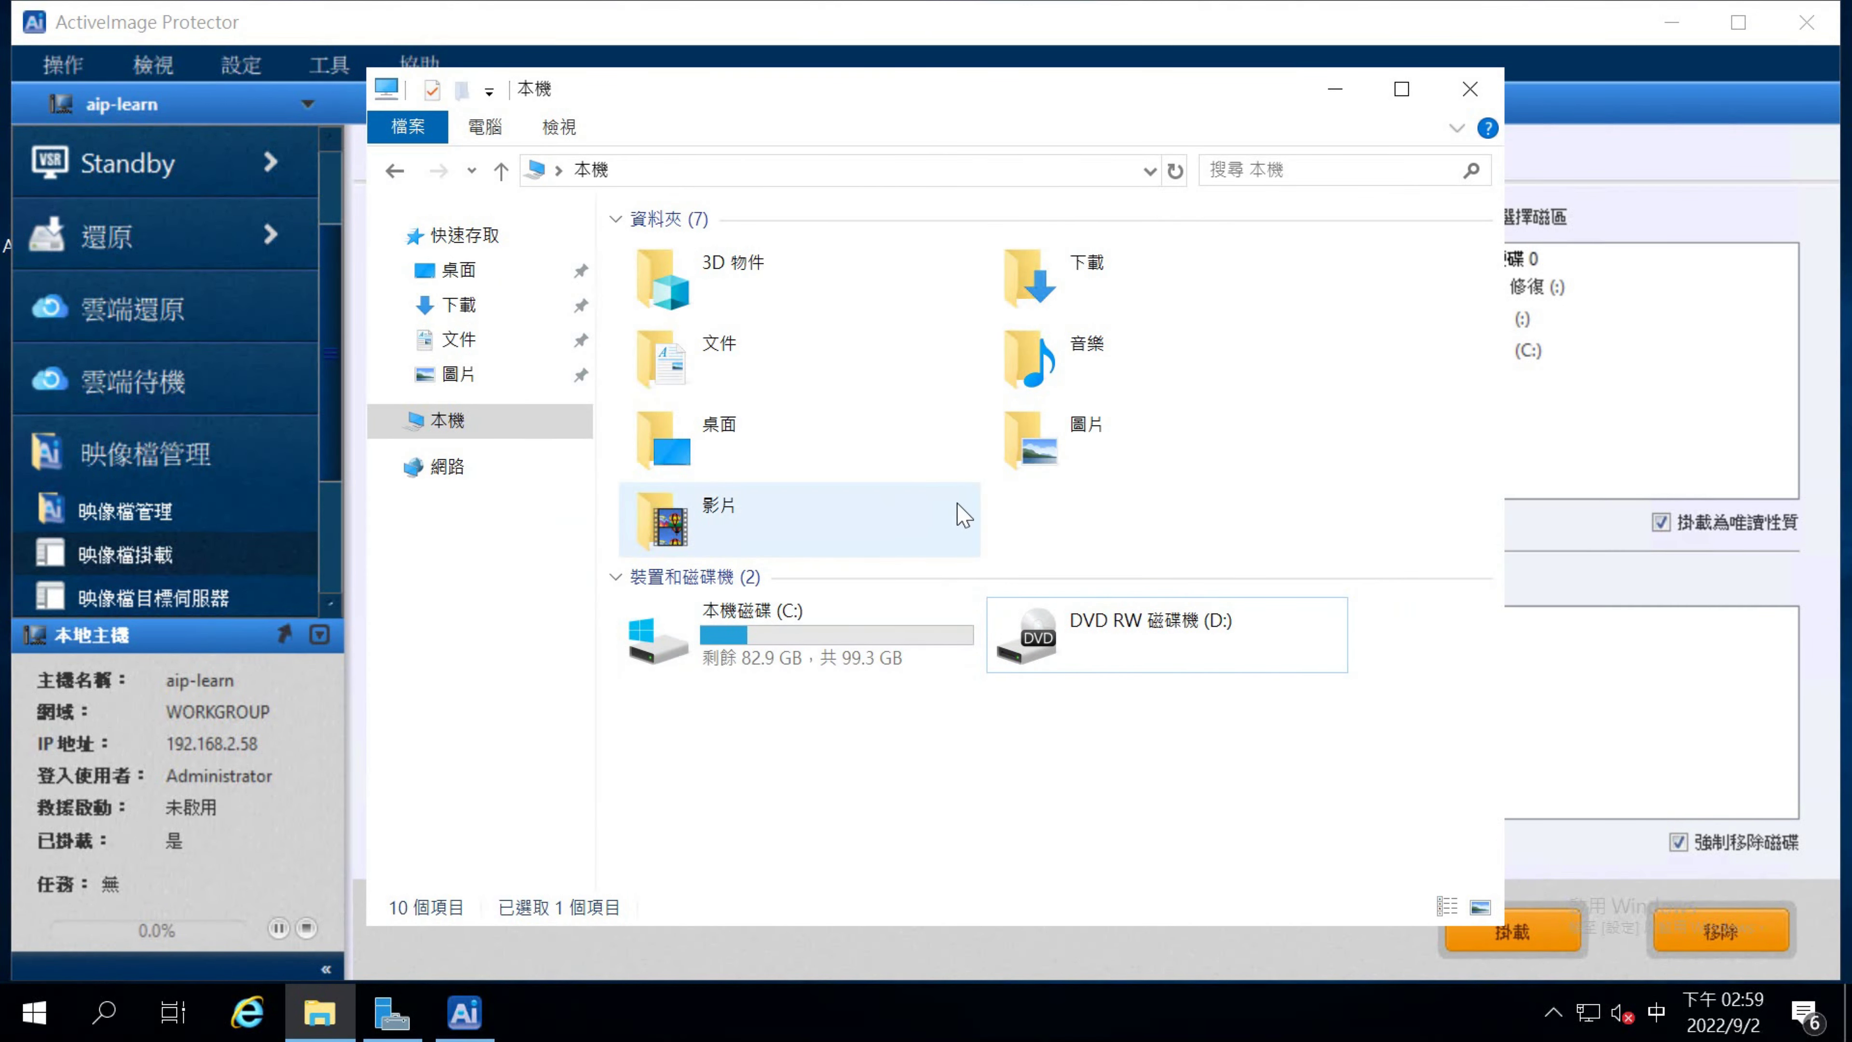
left_click(1335, 91)
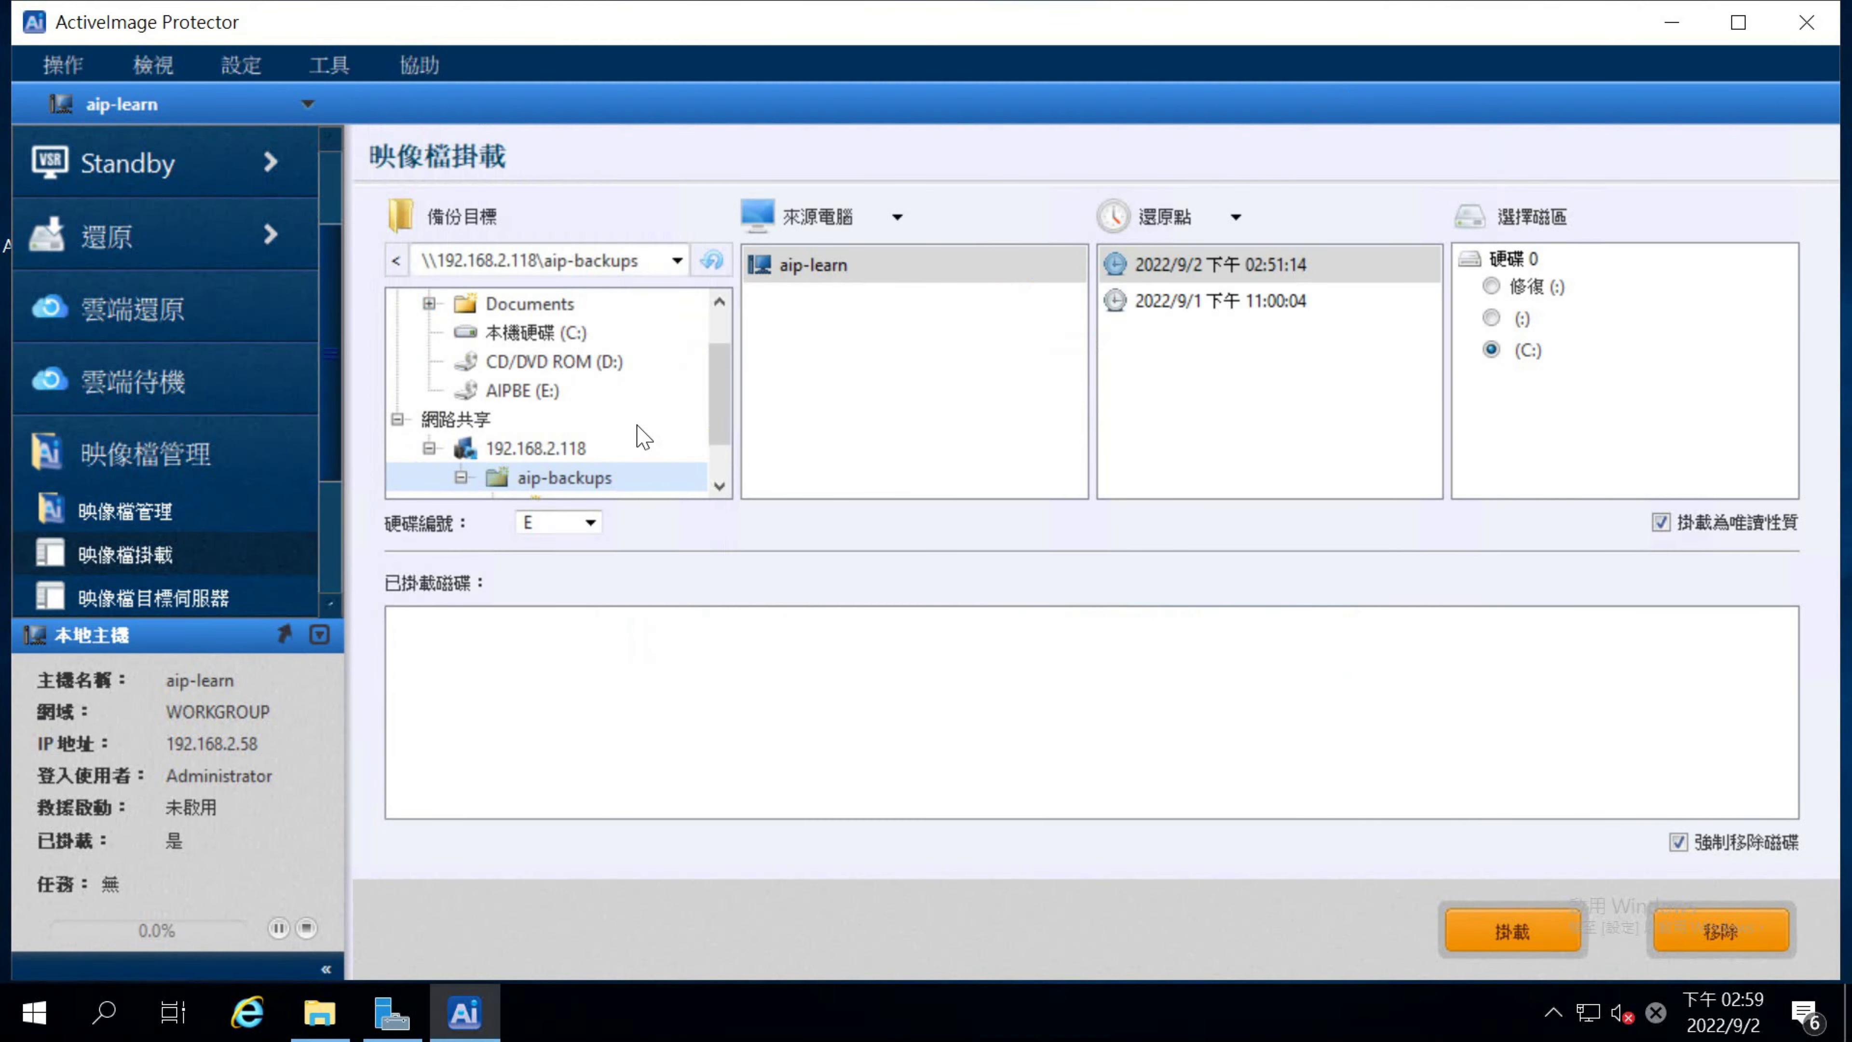
- Return to image management, reload \\192.168.2.118\aip-backups and list aip-learn's restore points
left_click(247, 513)
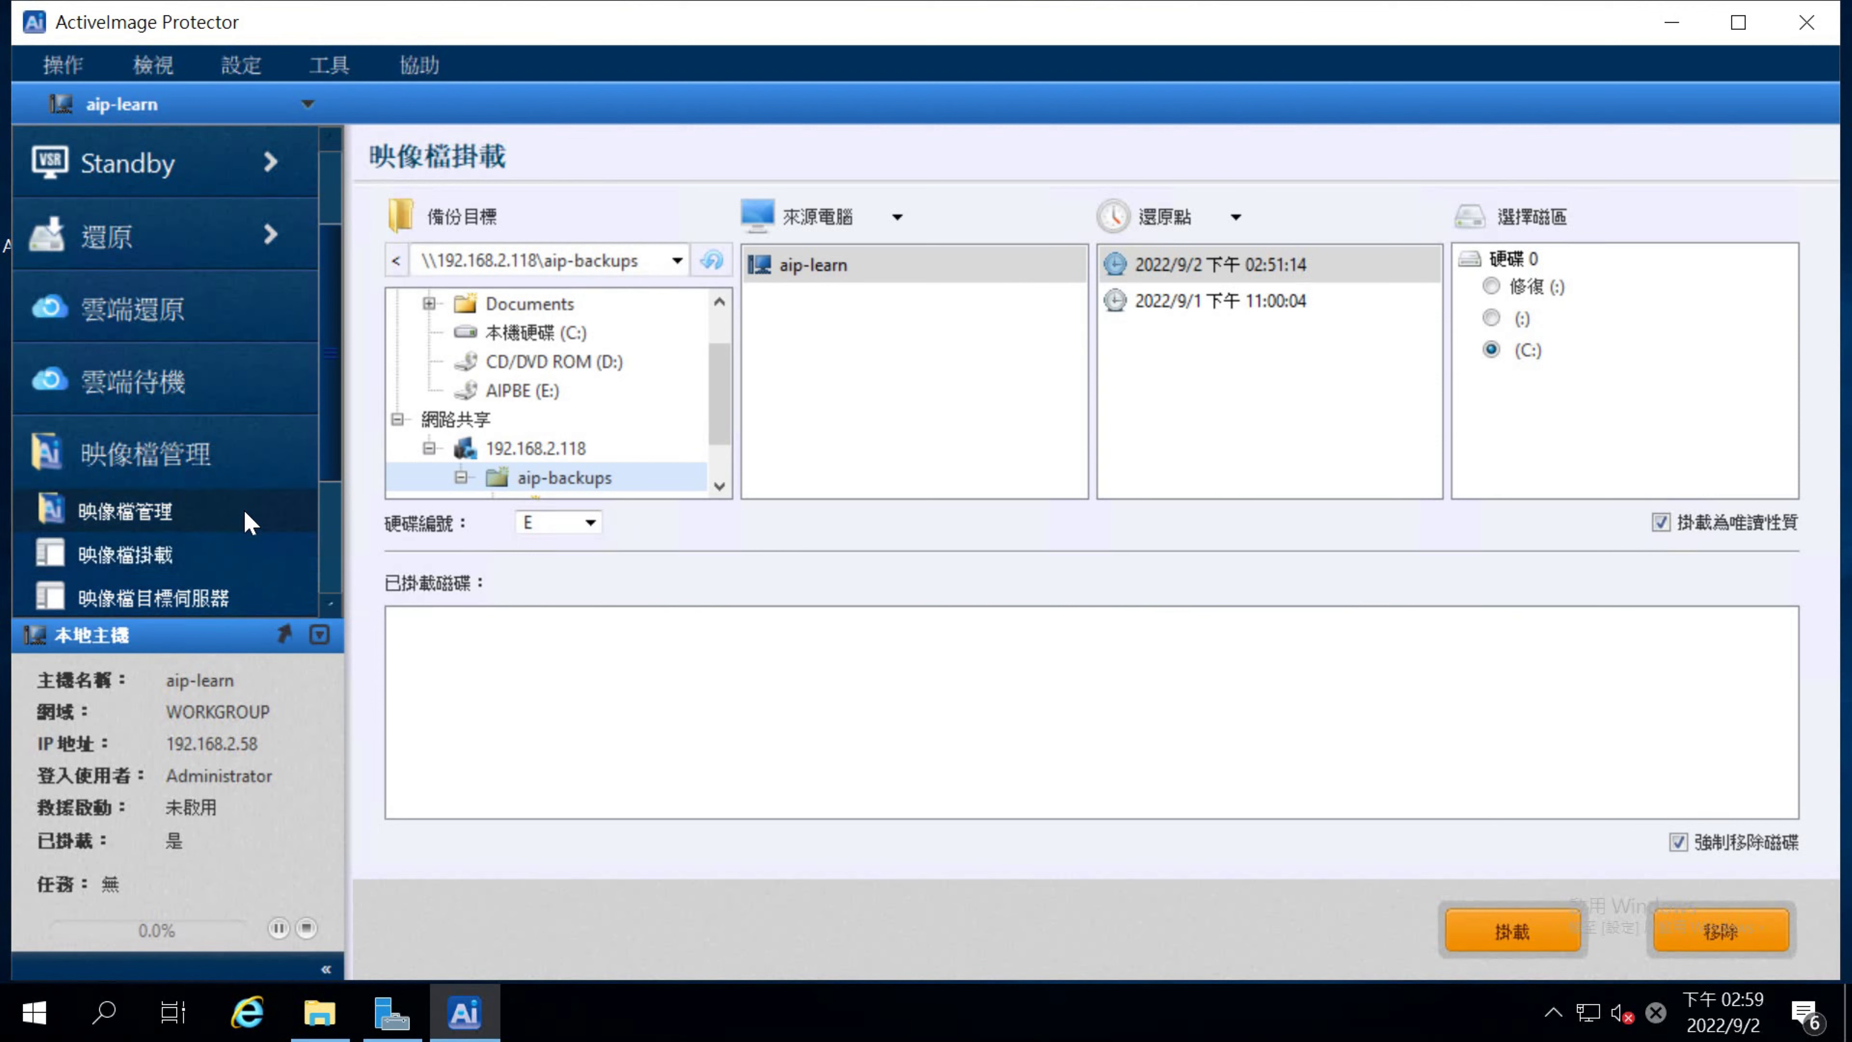
left_click(763, 218)
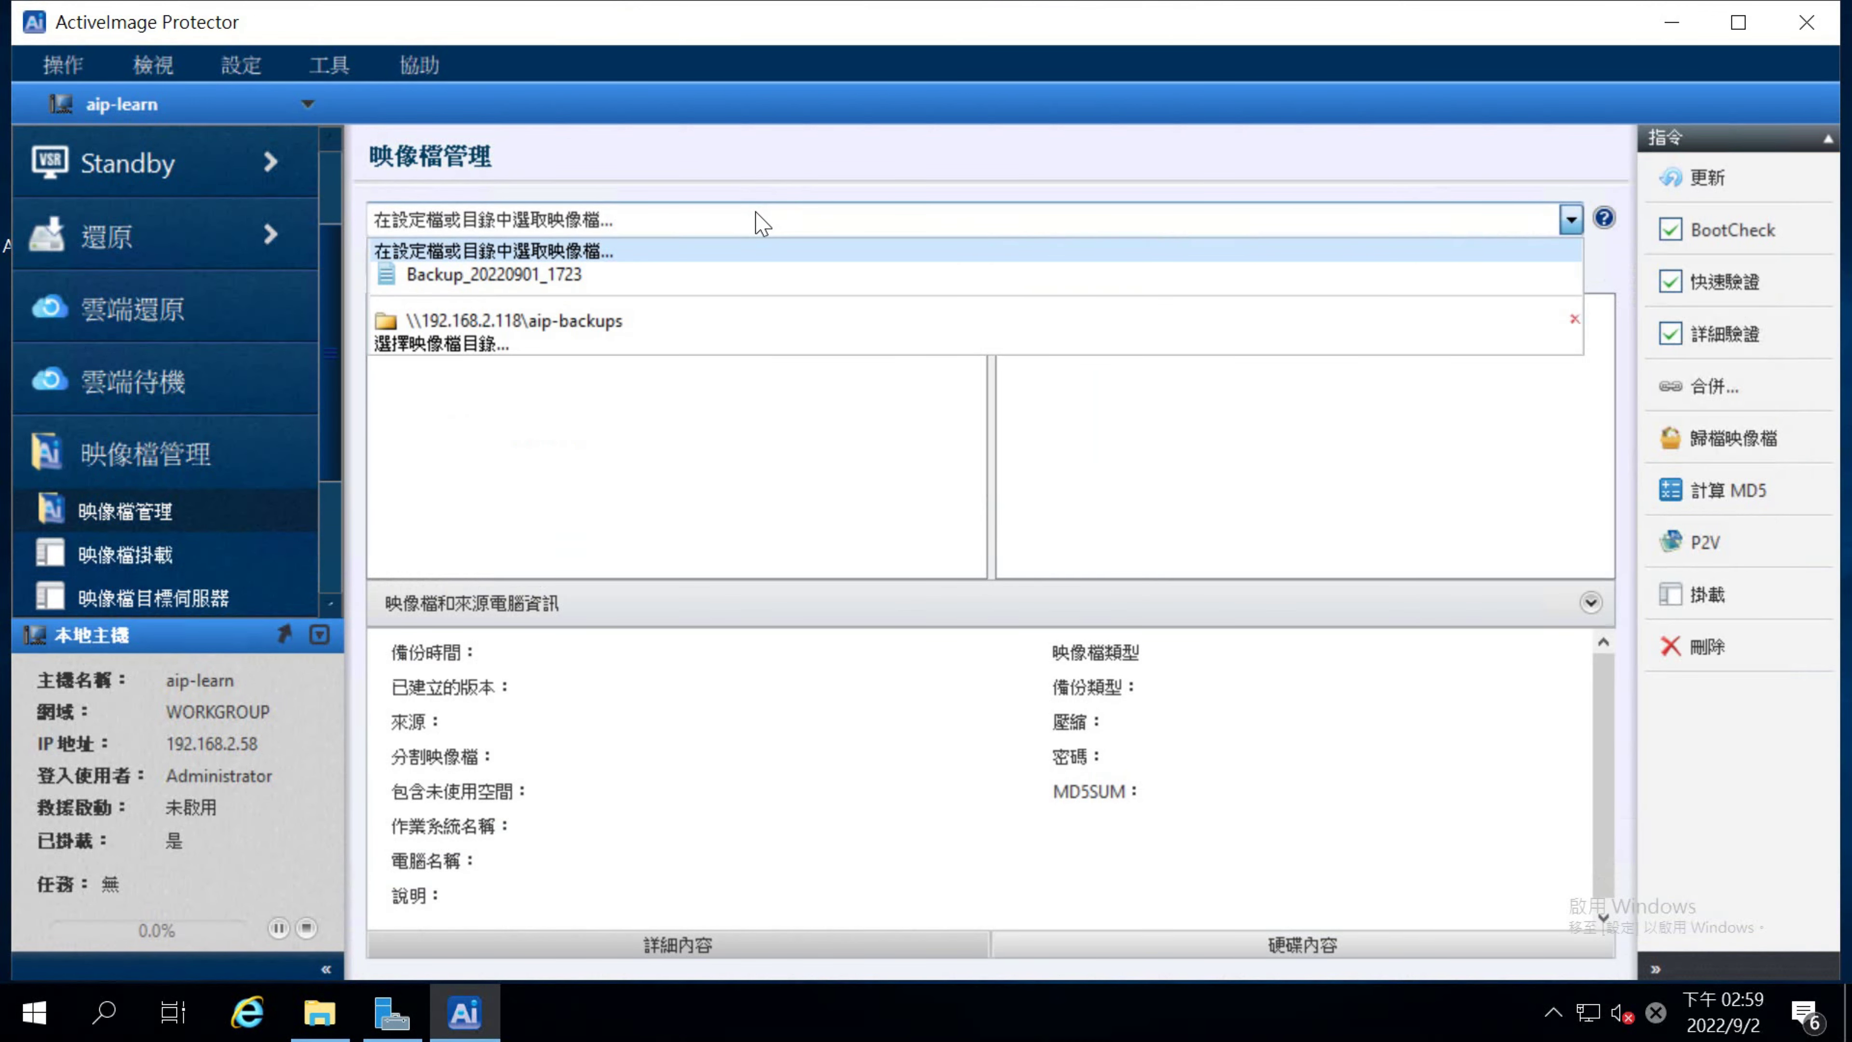
left_click(749, 326)
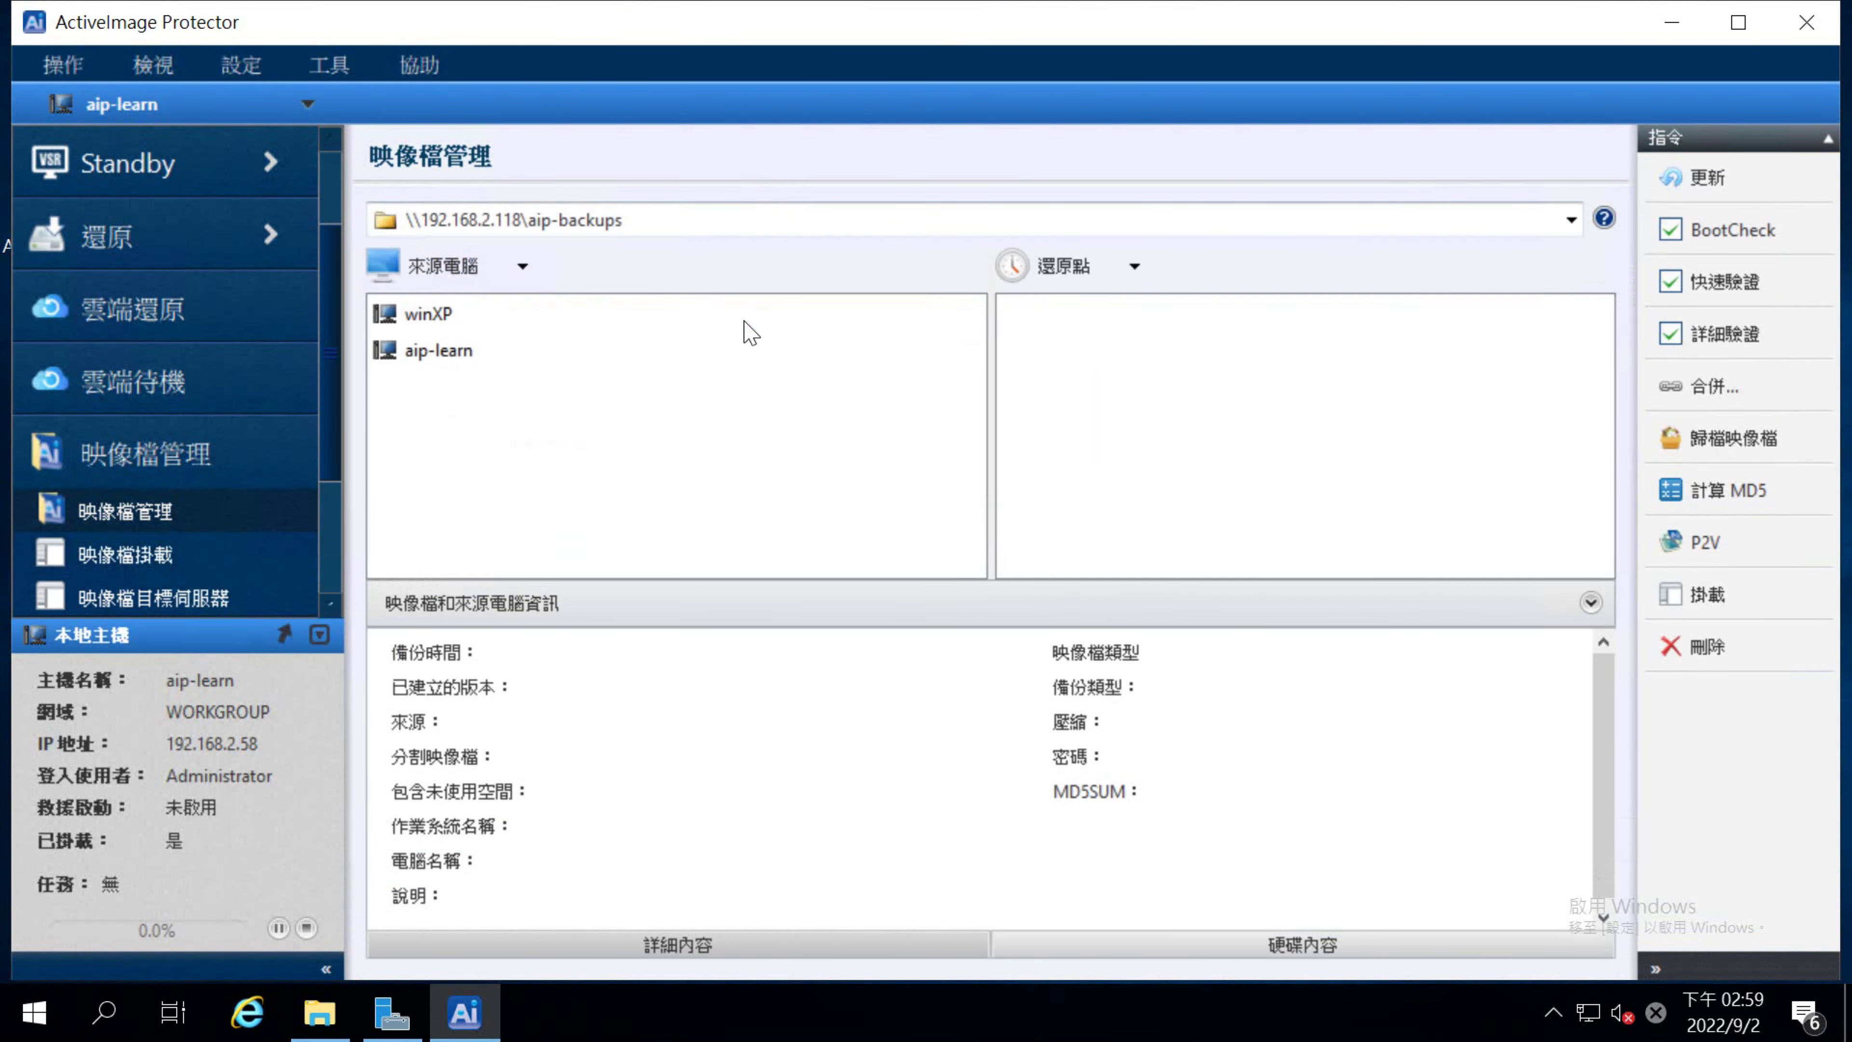
left_click(692, 354)
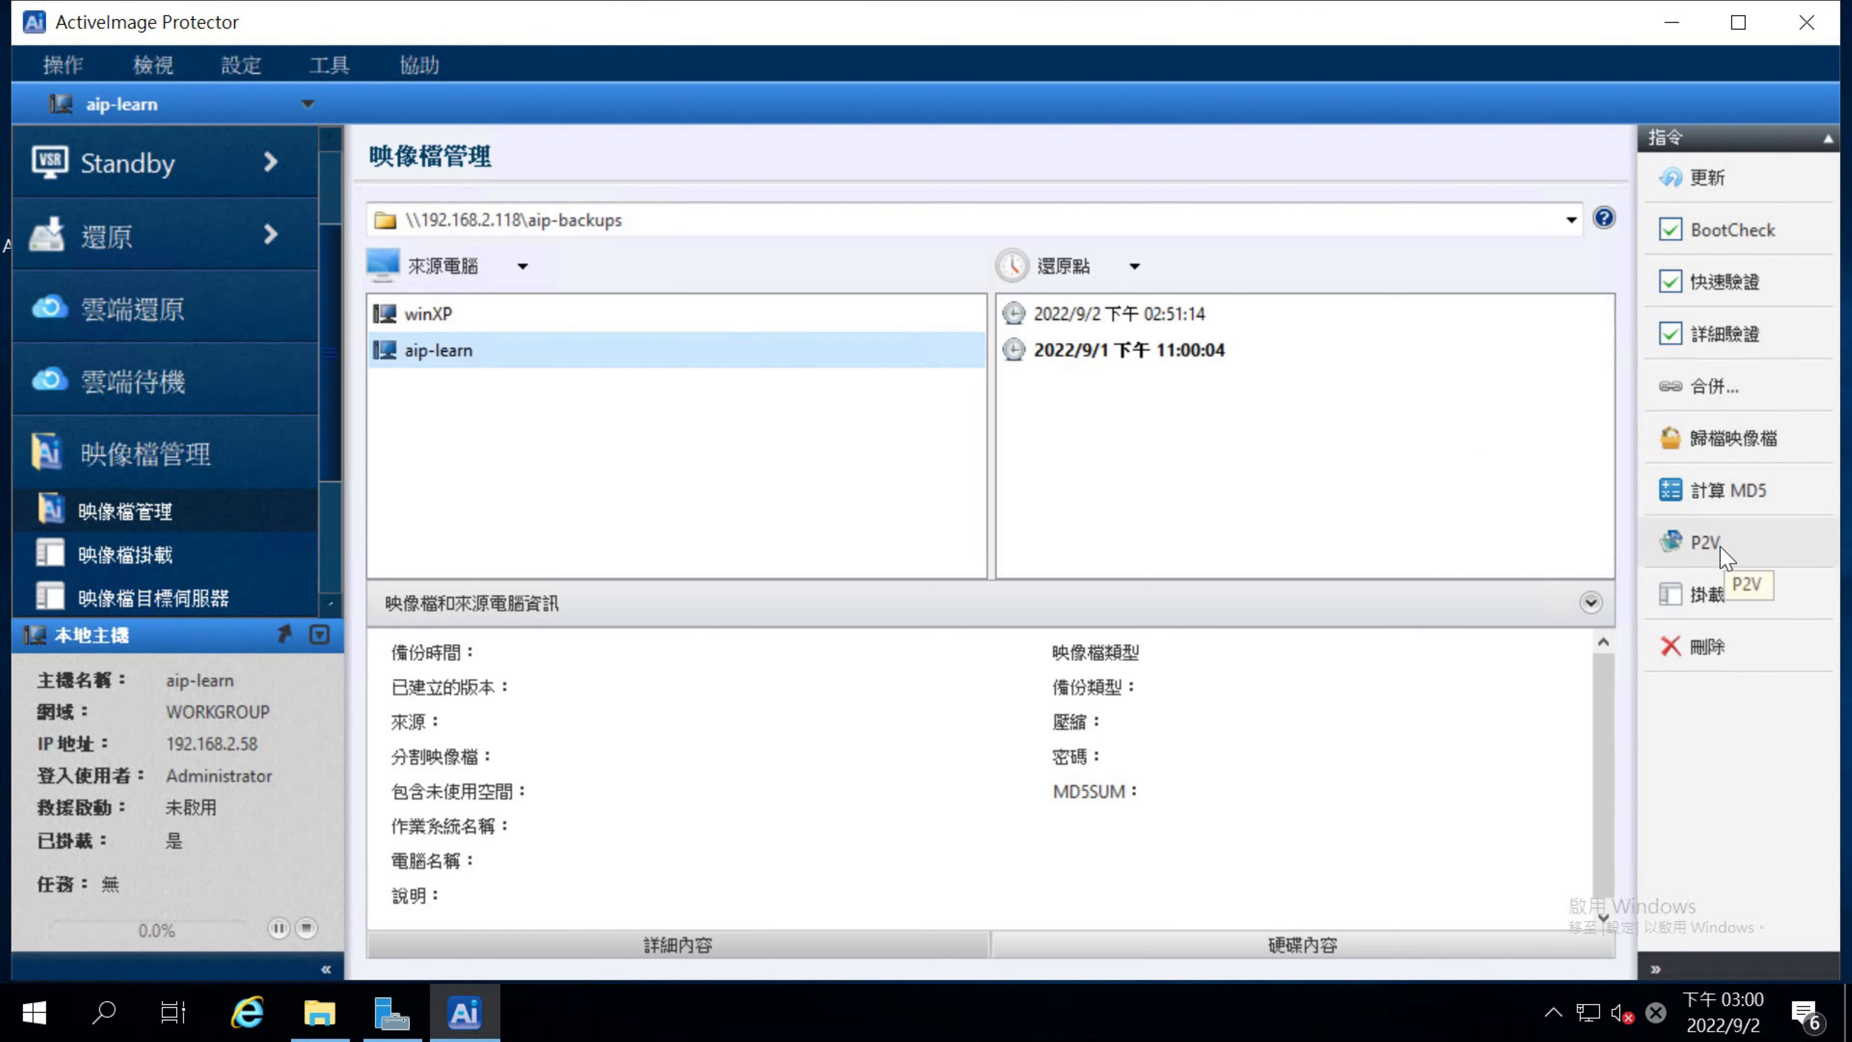
- Select aip-learn's 2022/9/2 下午 02:51:14 restore point and open the P2V conversion wizard for it
left_click(1755, 548)
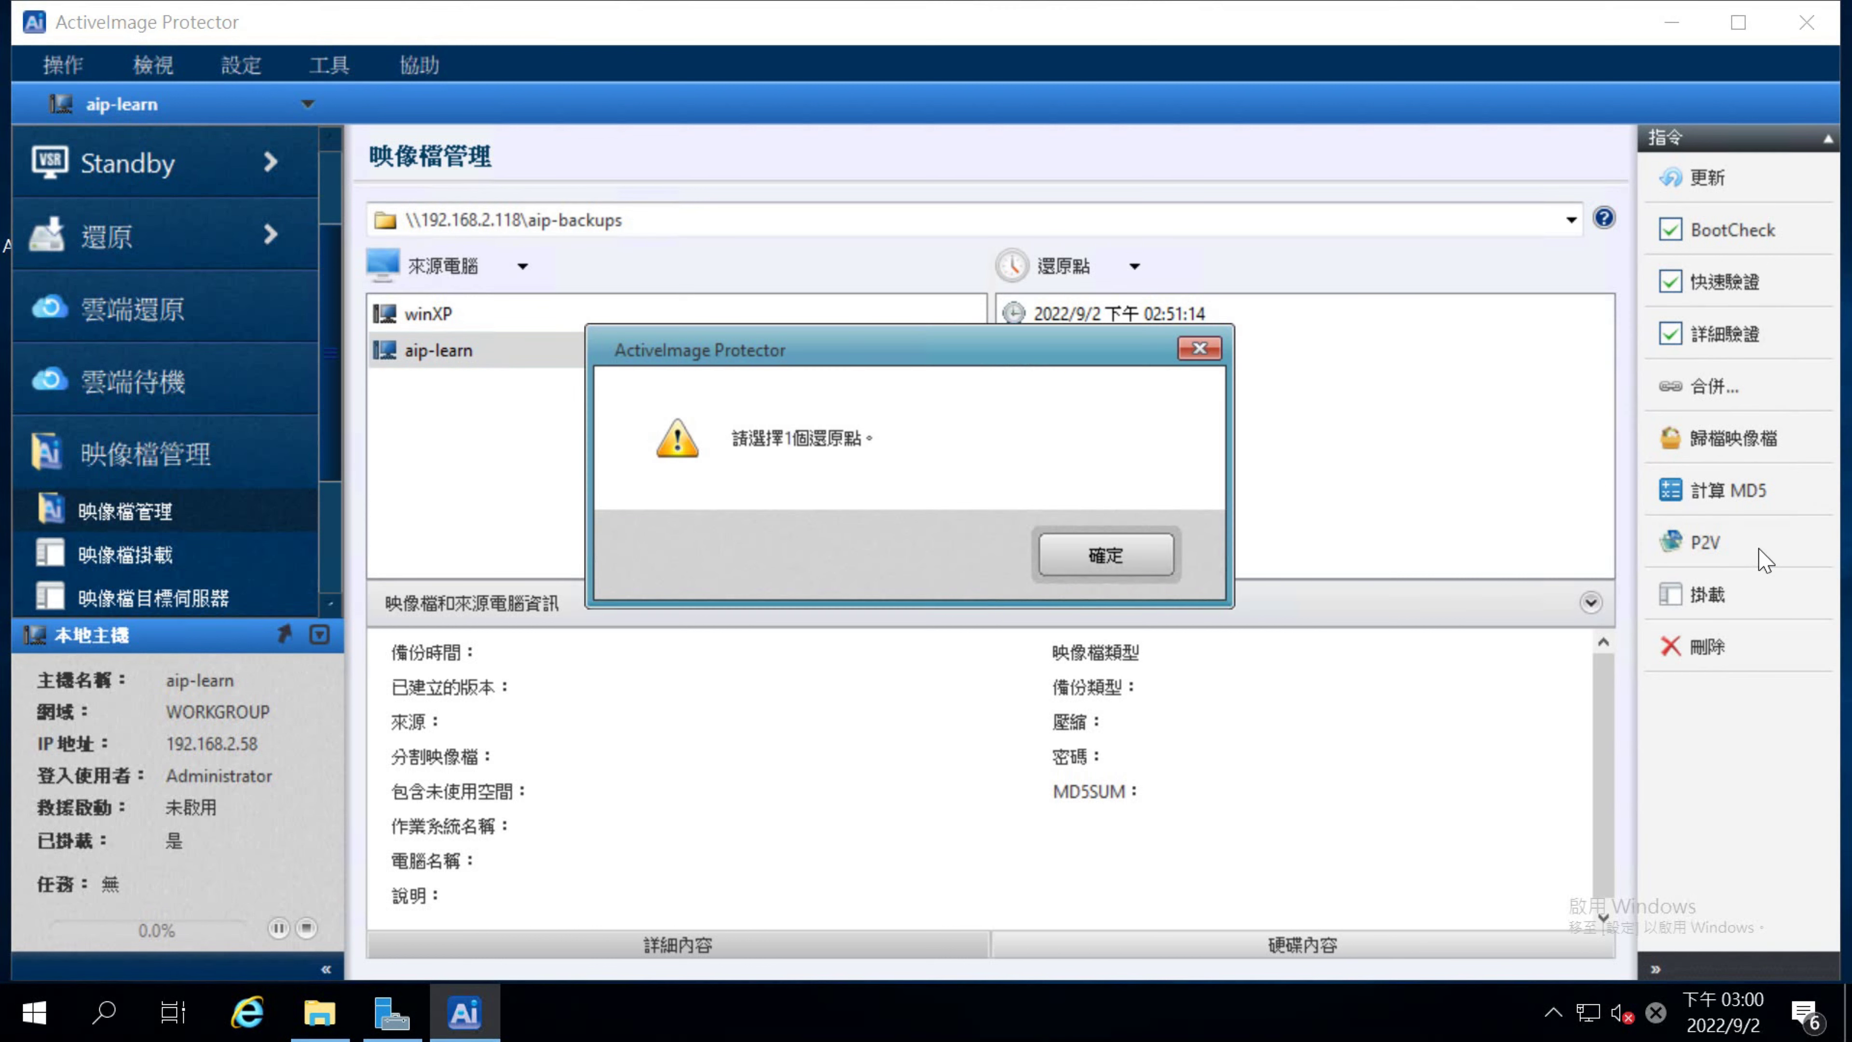
left_click(1124, 555)
left_click(1188, 329)
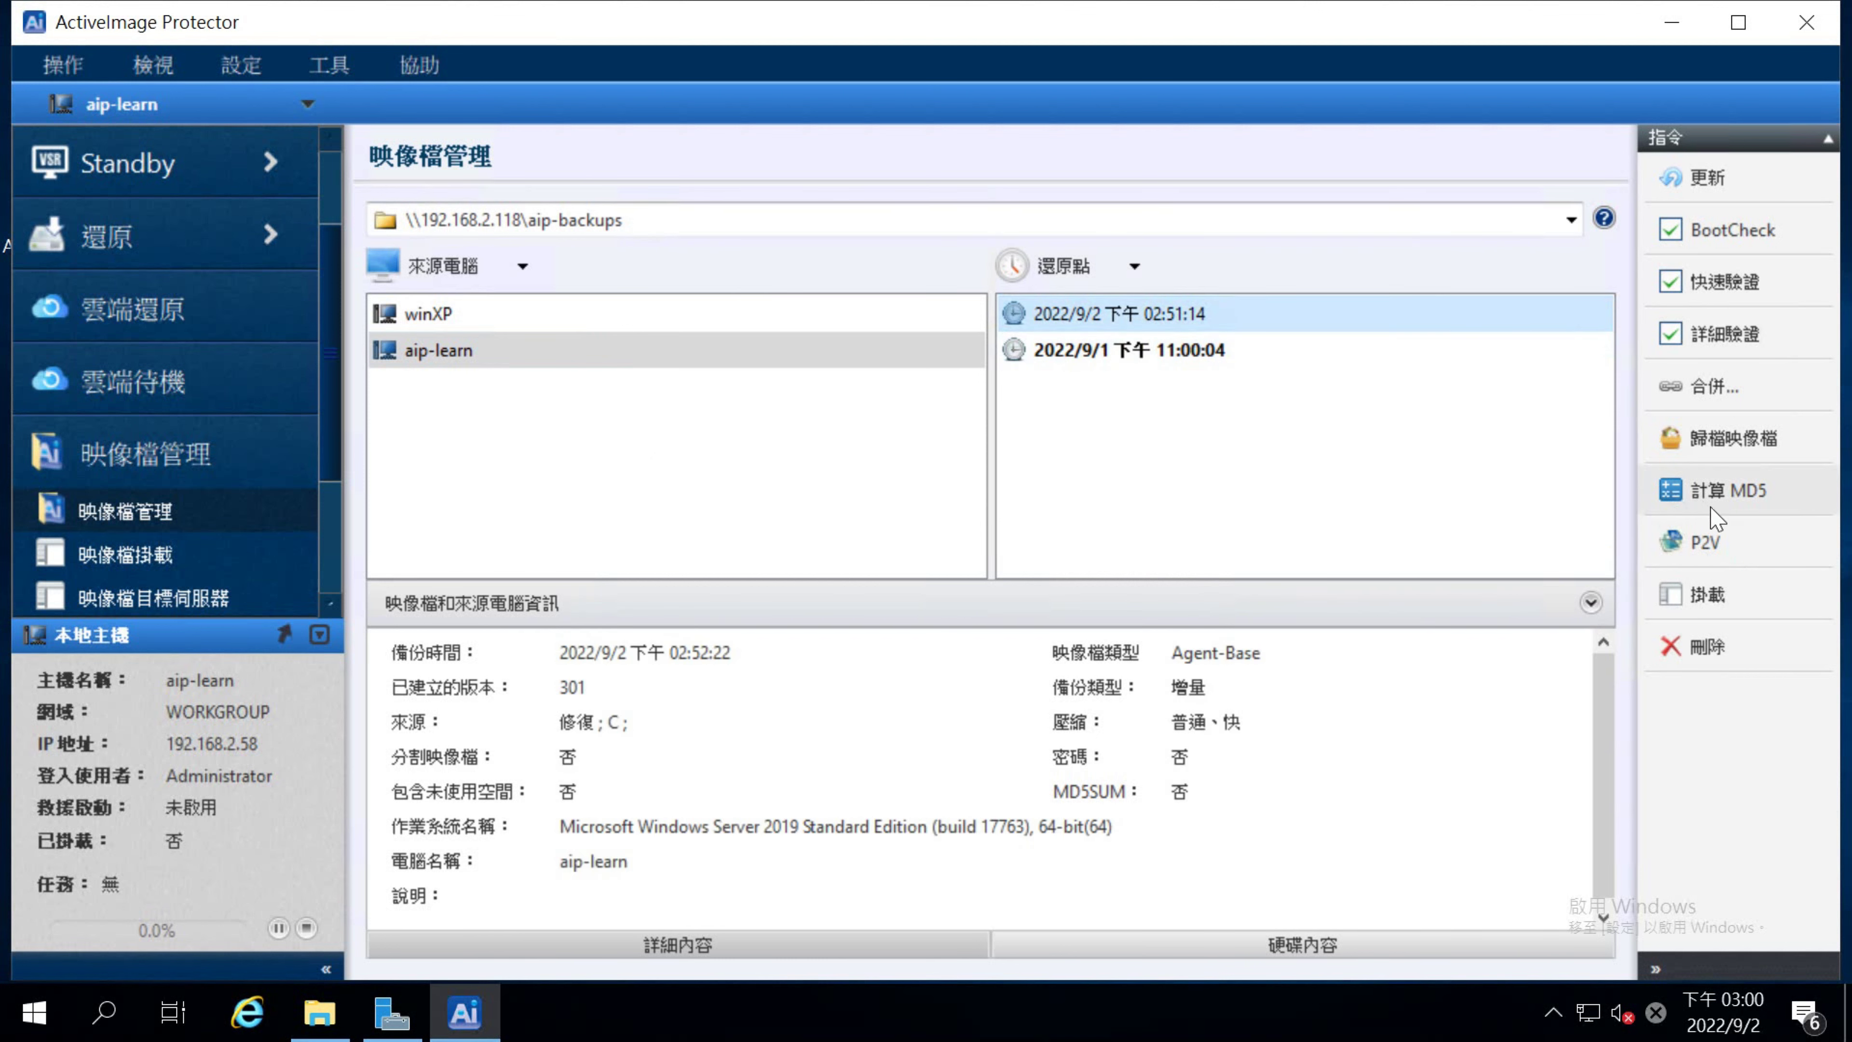
left_click(1721, 543)
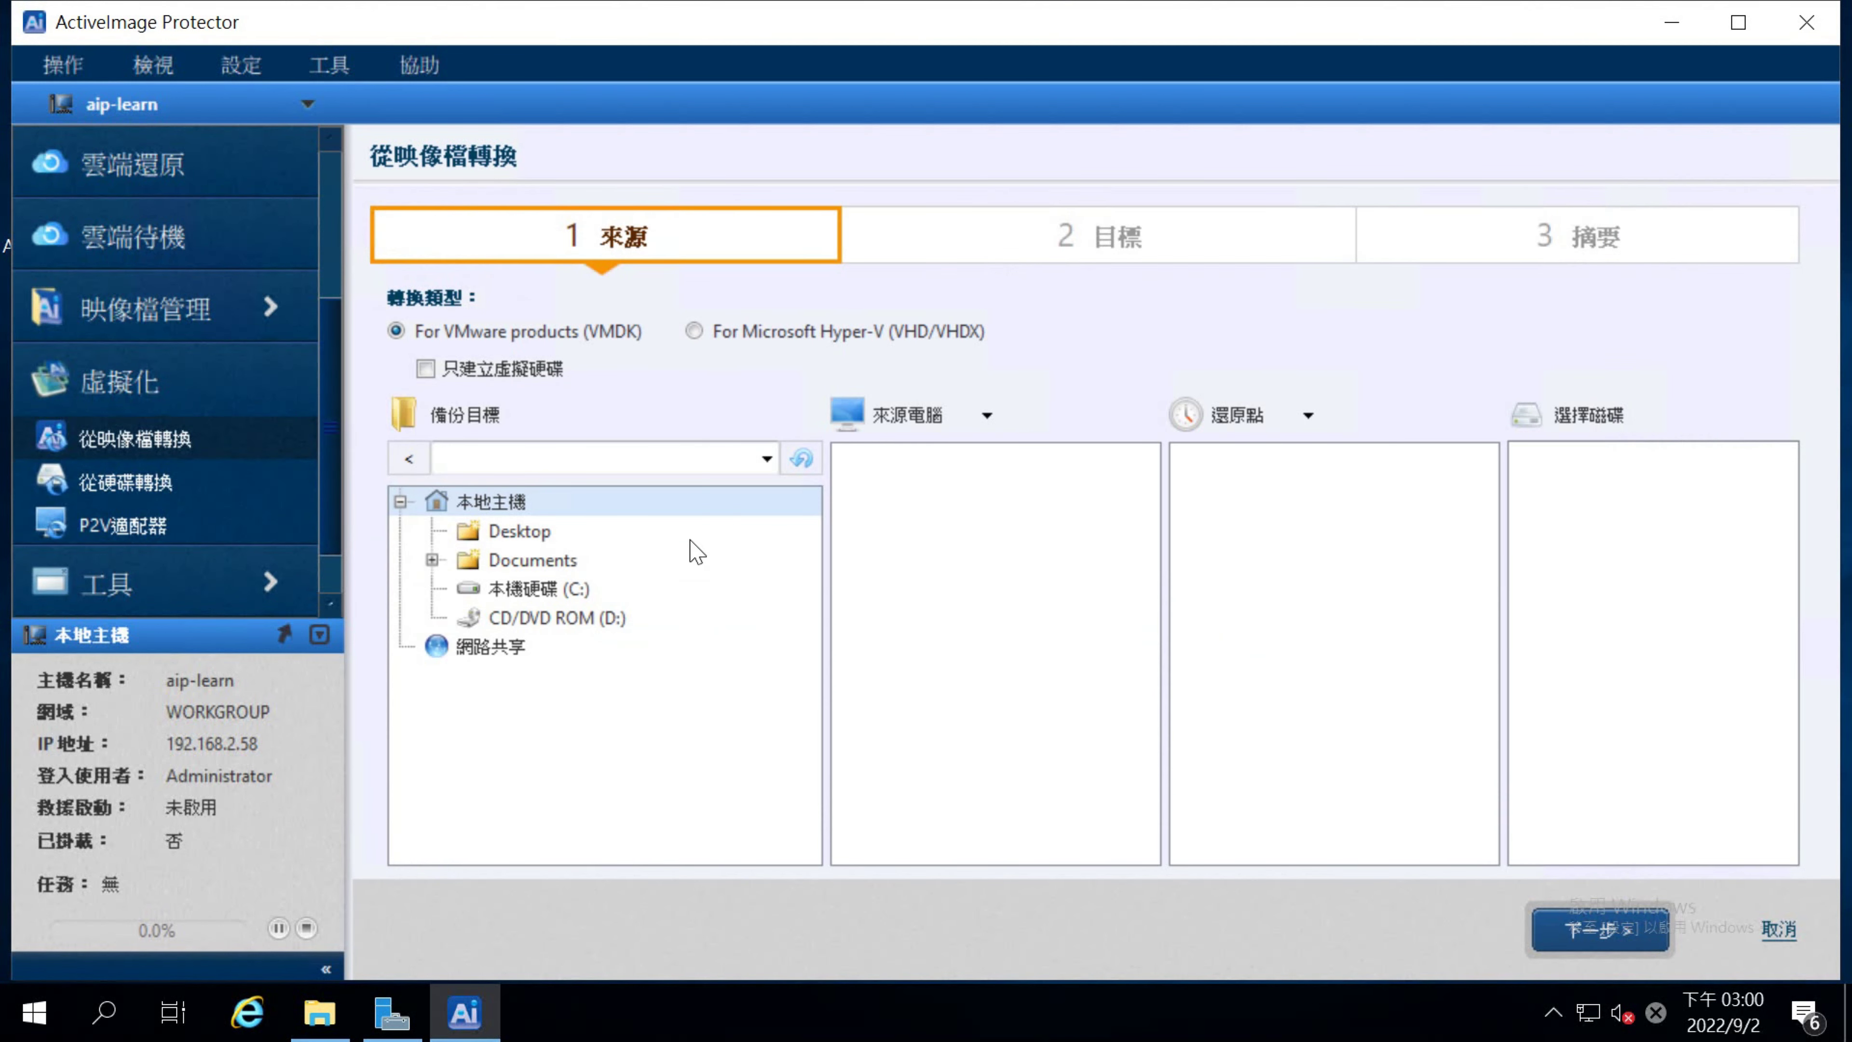
- Pick aip-learn's 2022/9/2 下午 02:51:14 restore point from \\192.168.2.118\aip-backups as the VMDK source, view the target settings and cancel the conversion
left_click(767, 458)
left_click(735, 490)
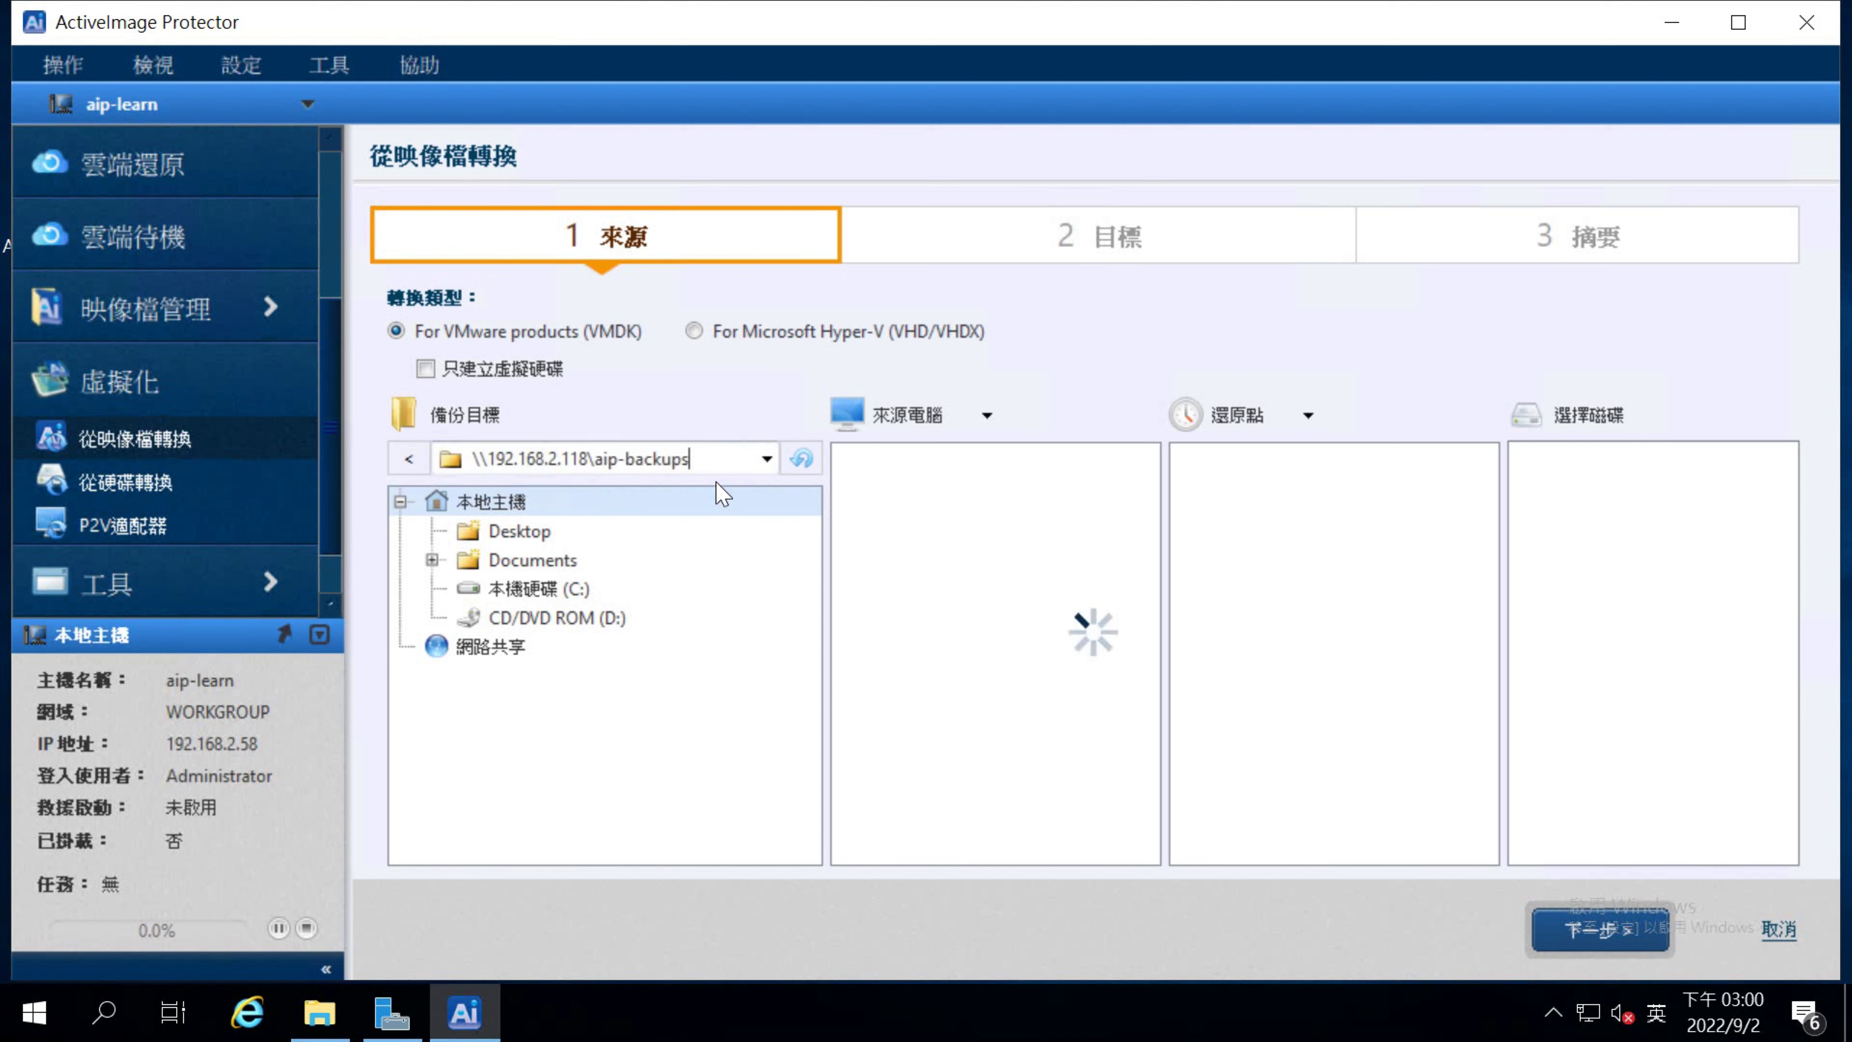
left_click(920, 473)
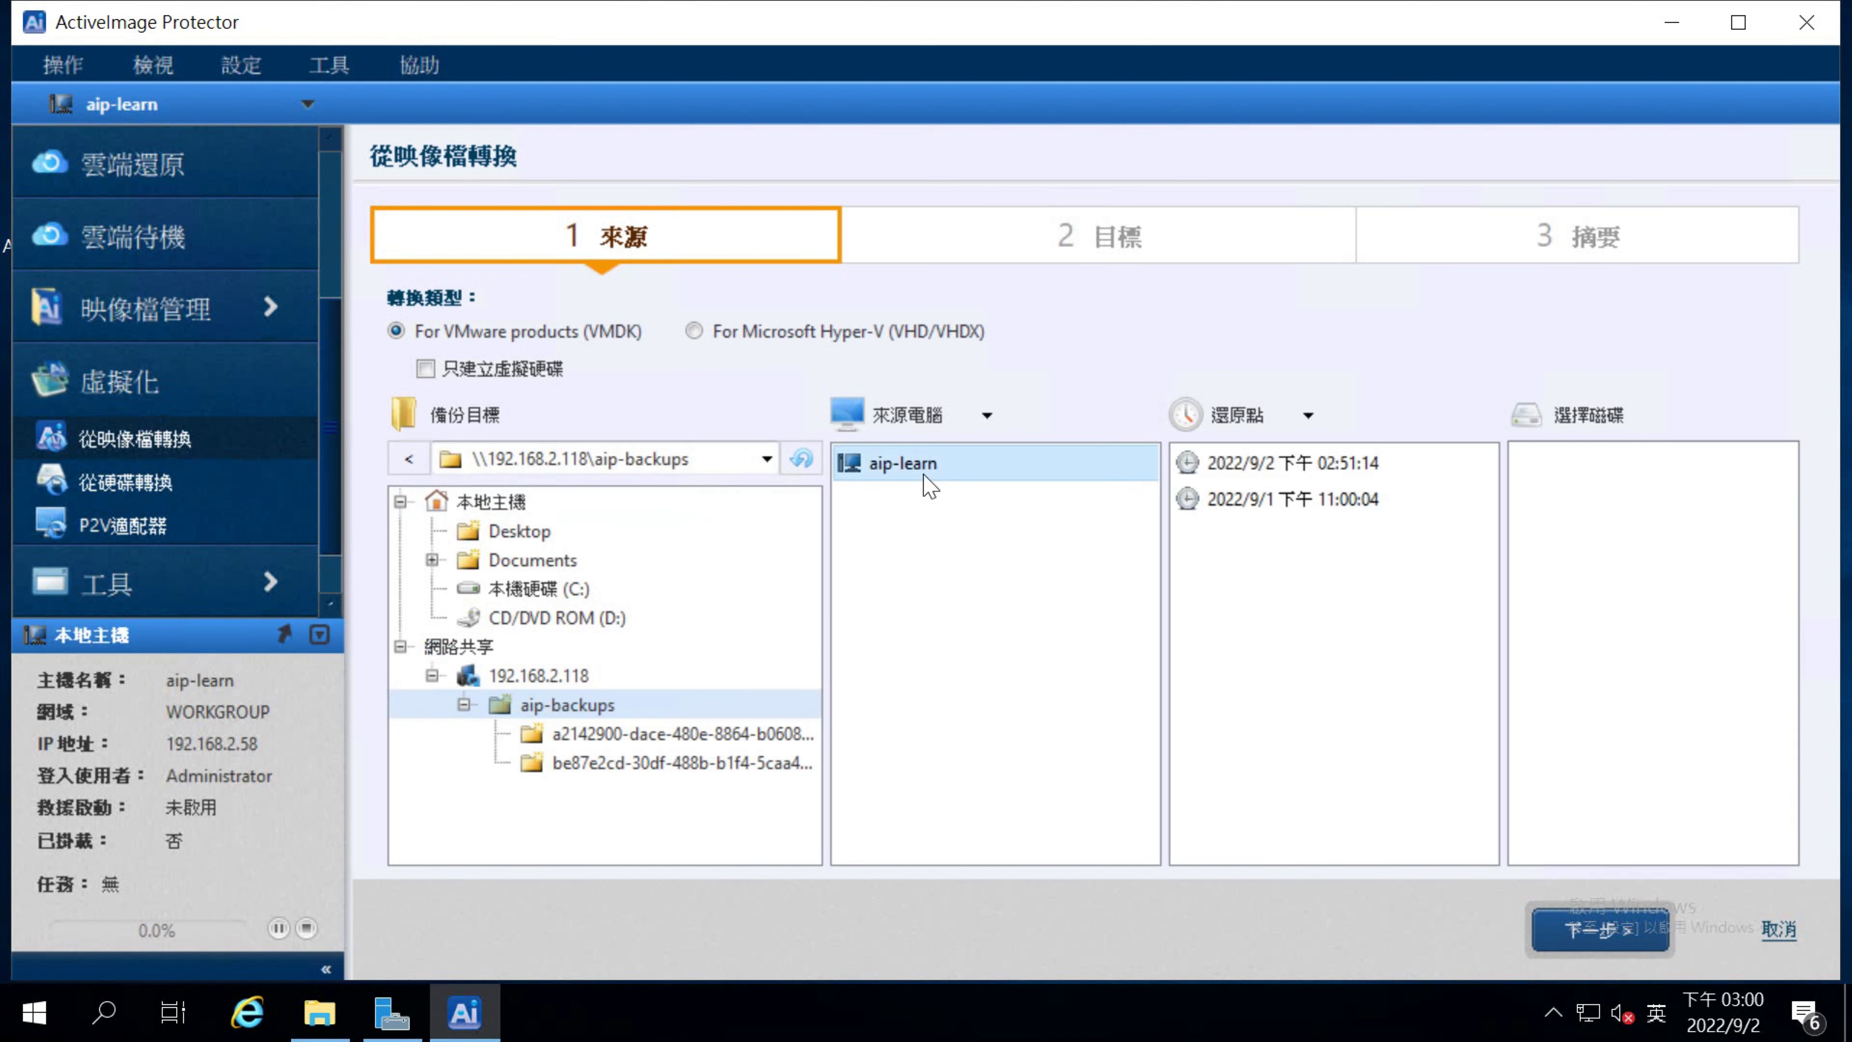
left_click(1244, 467)
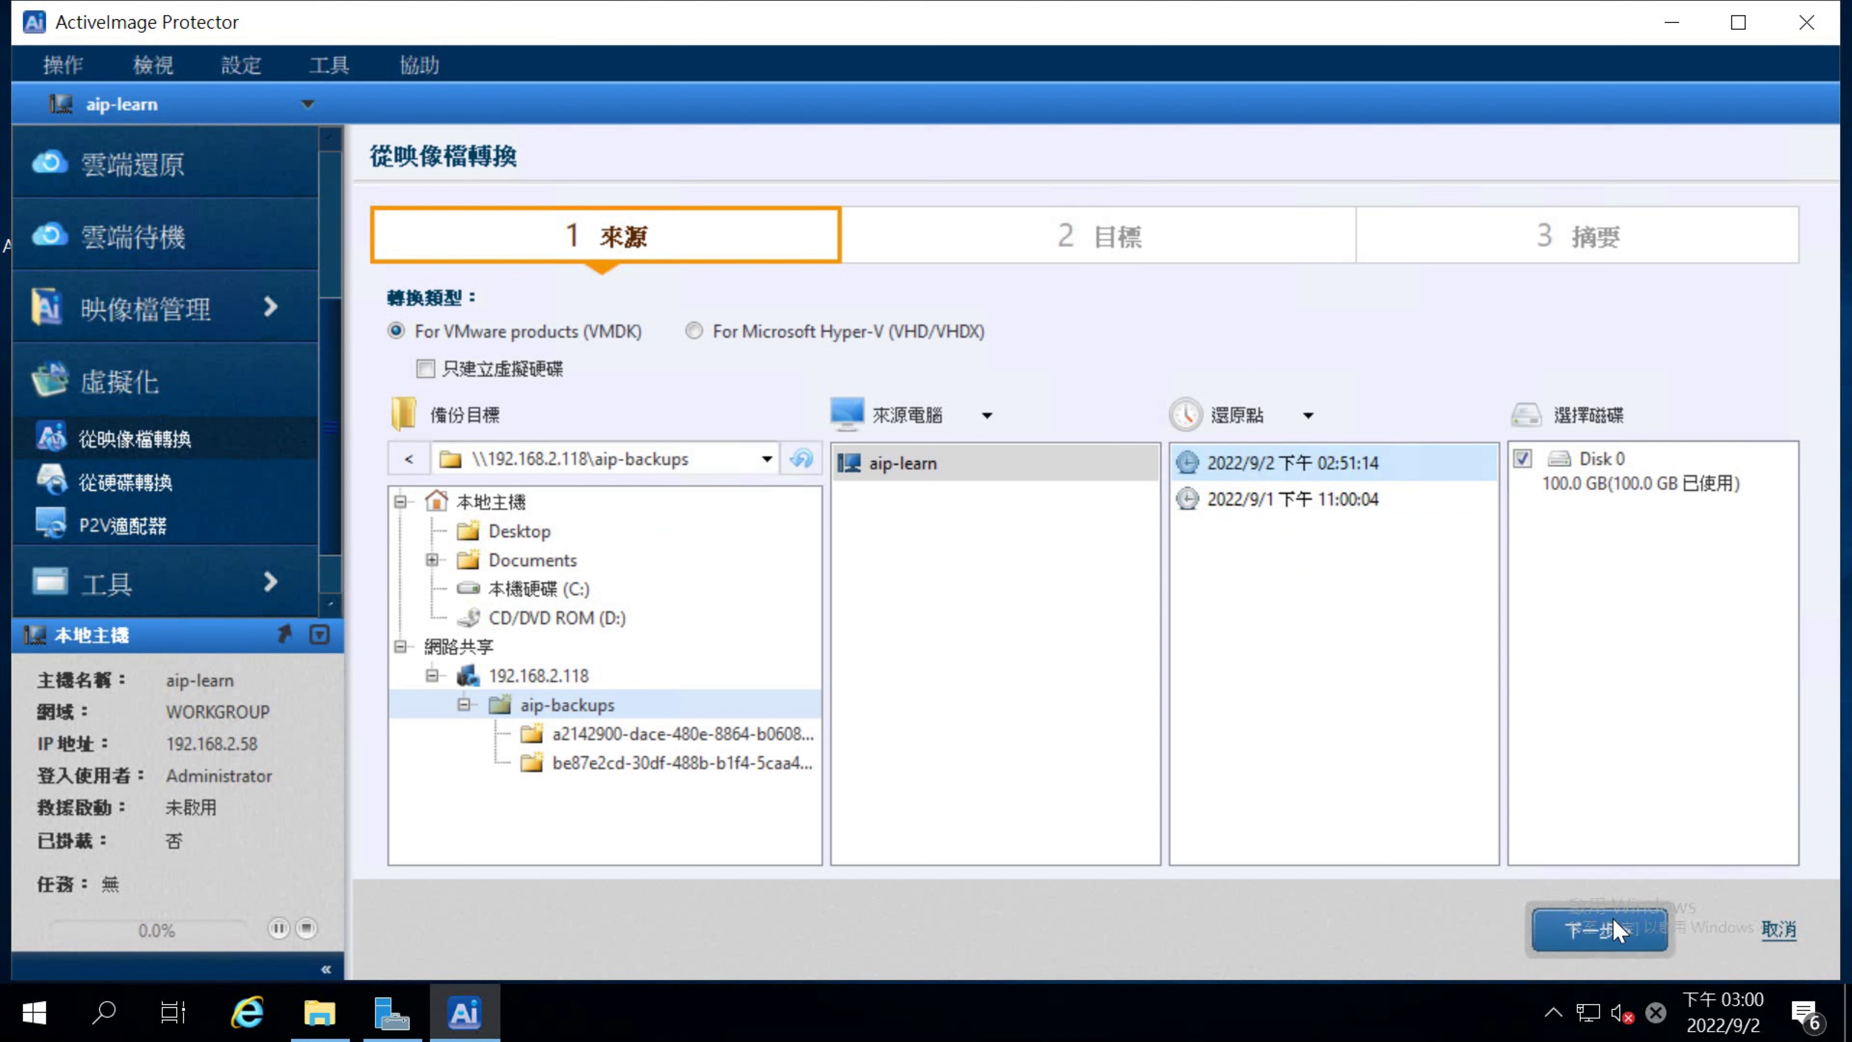
left_click(1584, 937)
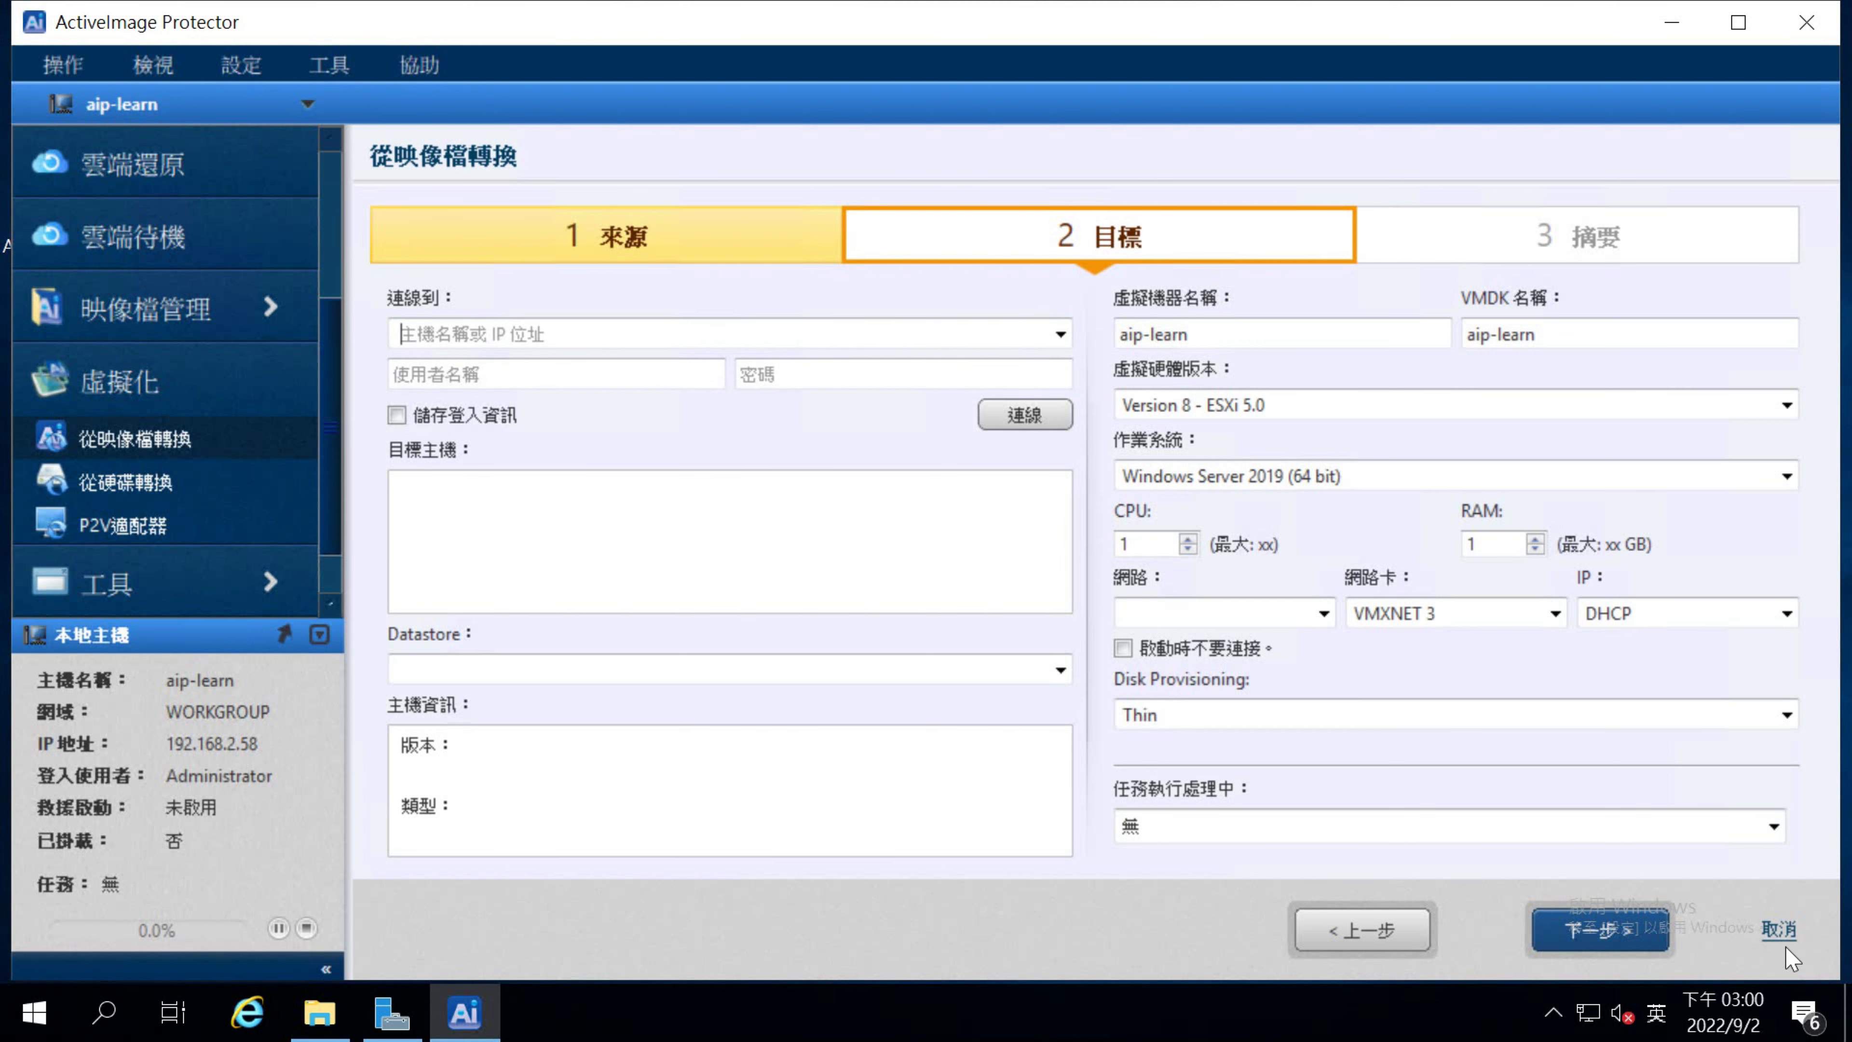
left_click(1779, 928)
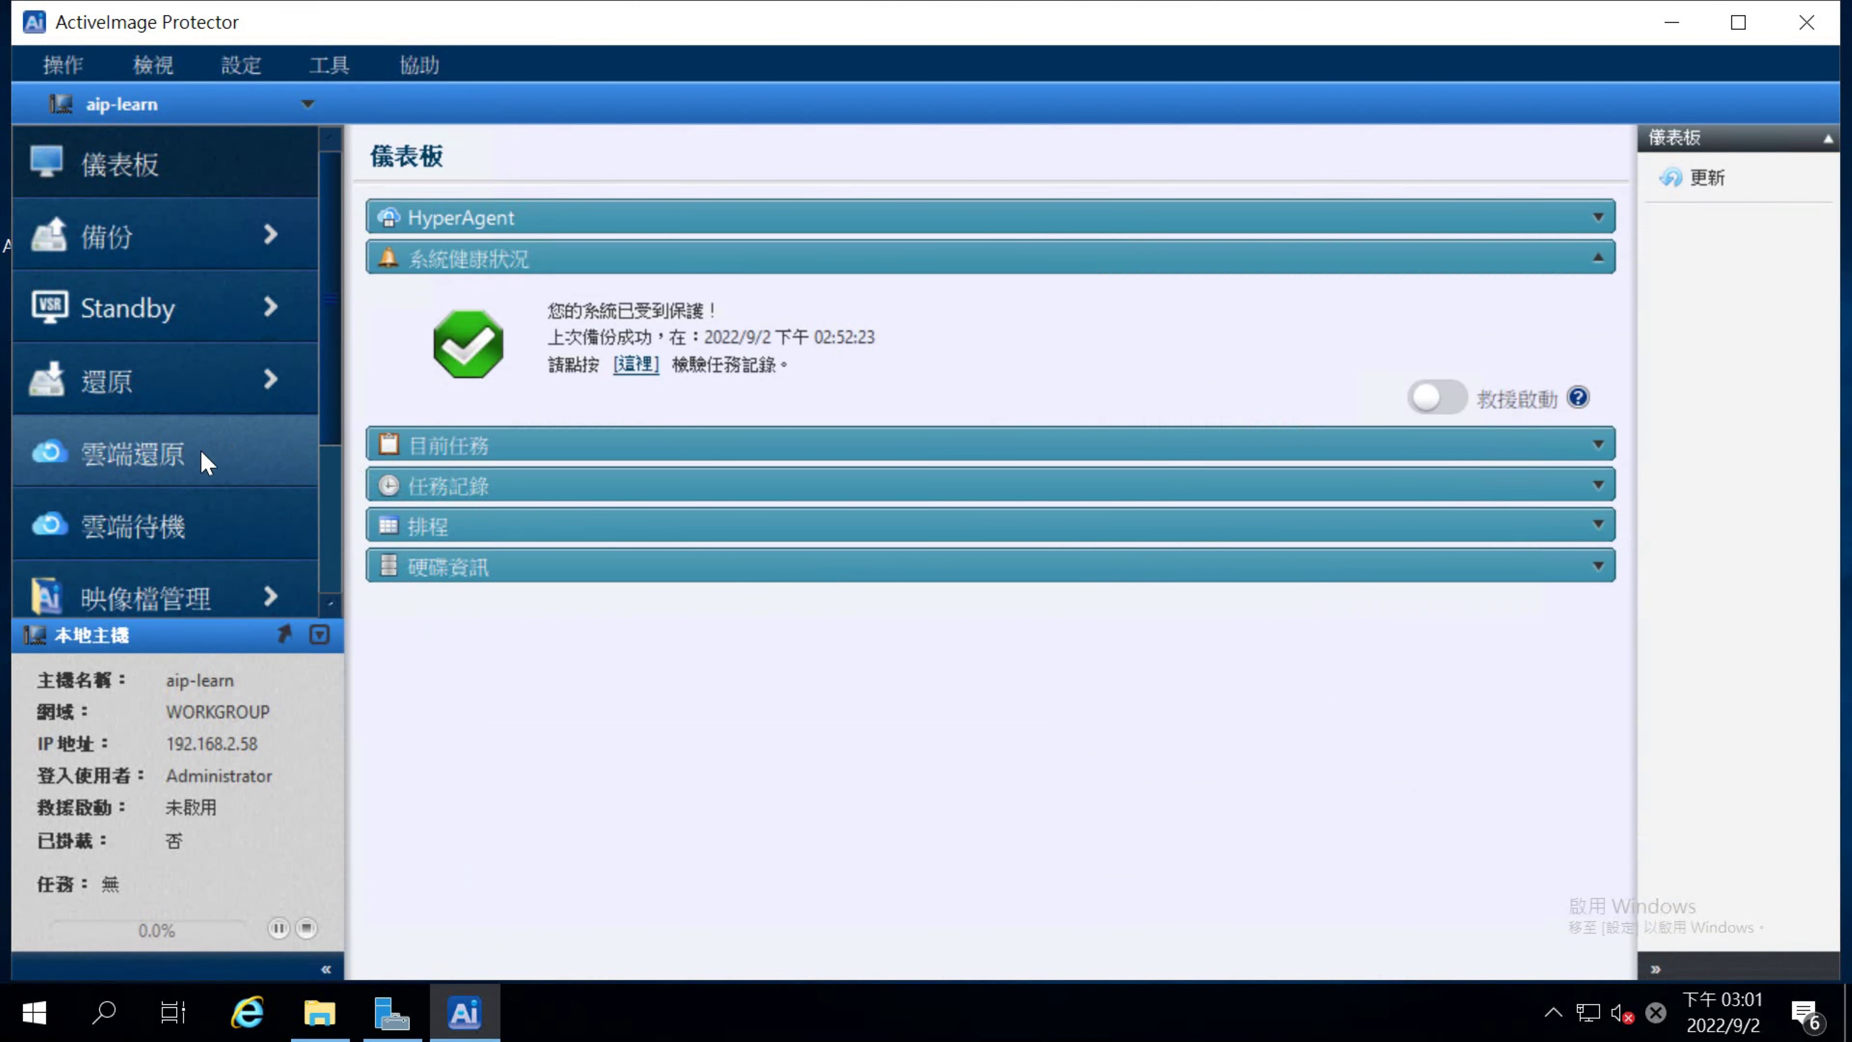
- Return to image management, load \\192.168.2.118\aip-backups and select aip-learn's 2022/9/2 下午 02:51:14 restore point
left_click(156, 572)
left_click(789, 307)
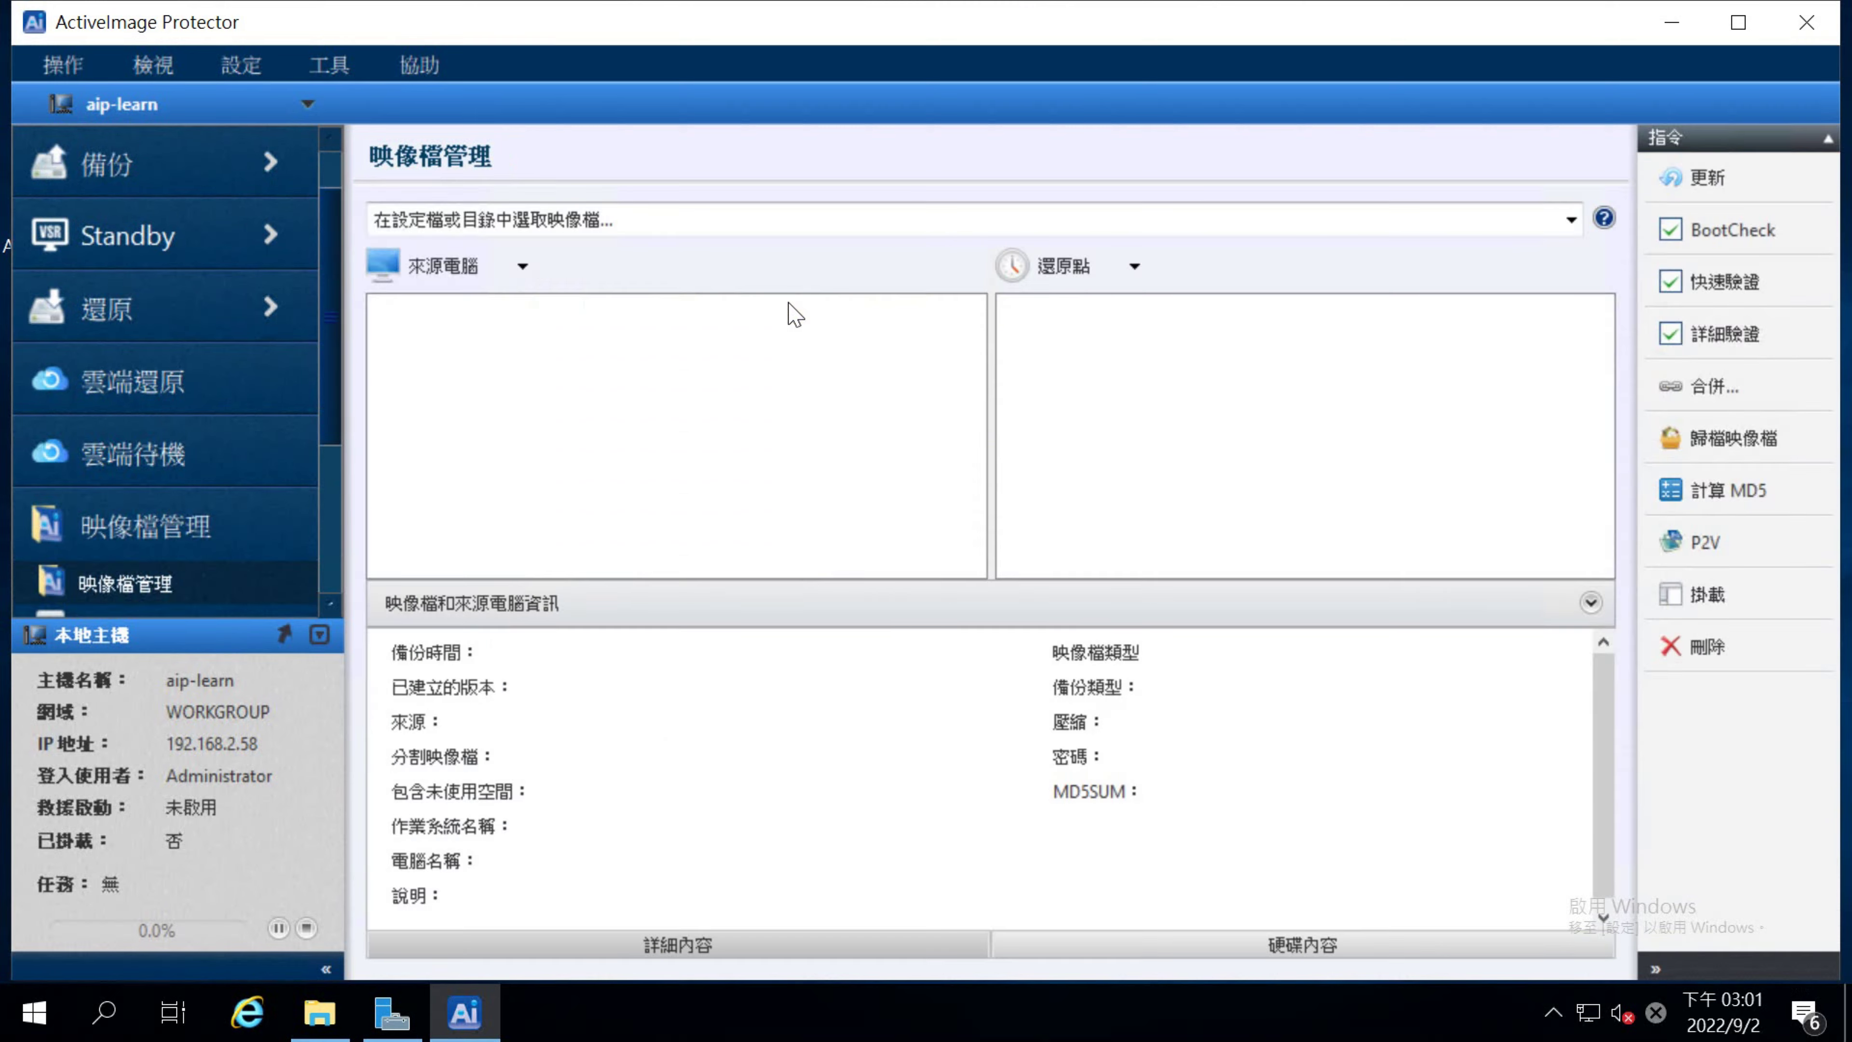
left_click(806, 219)
left_click(752, 276)
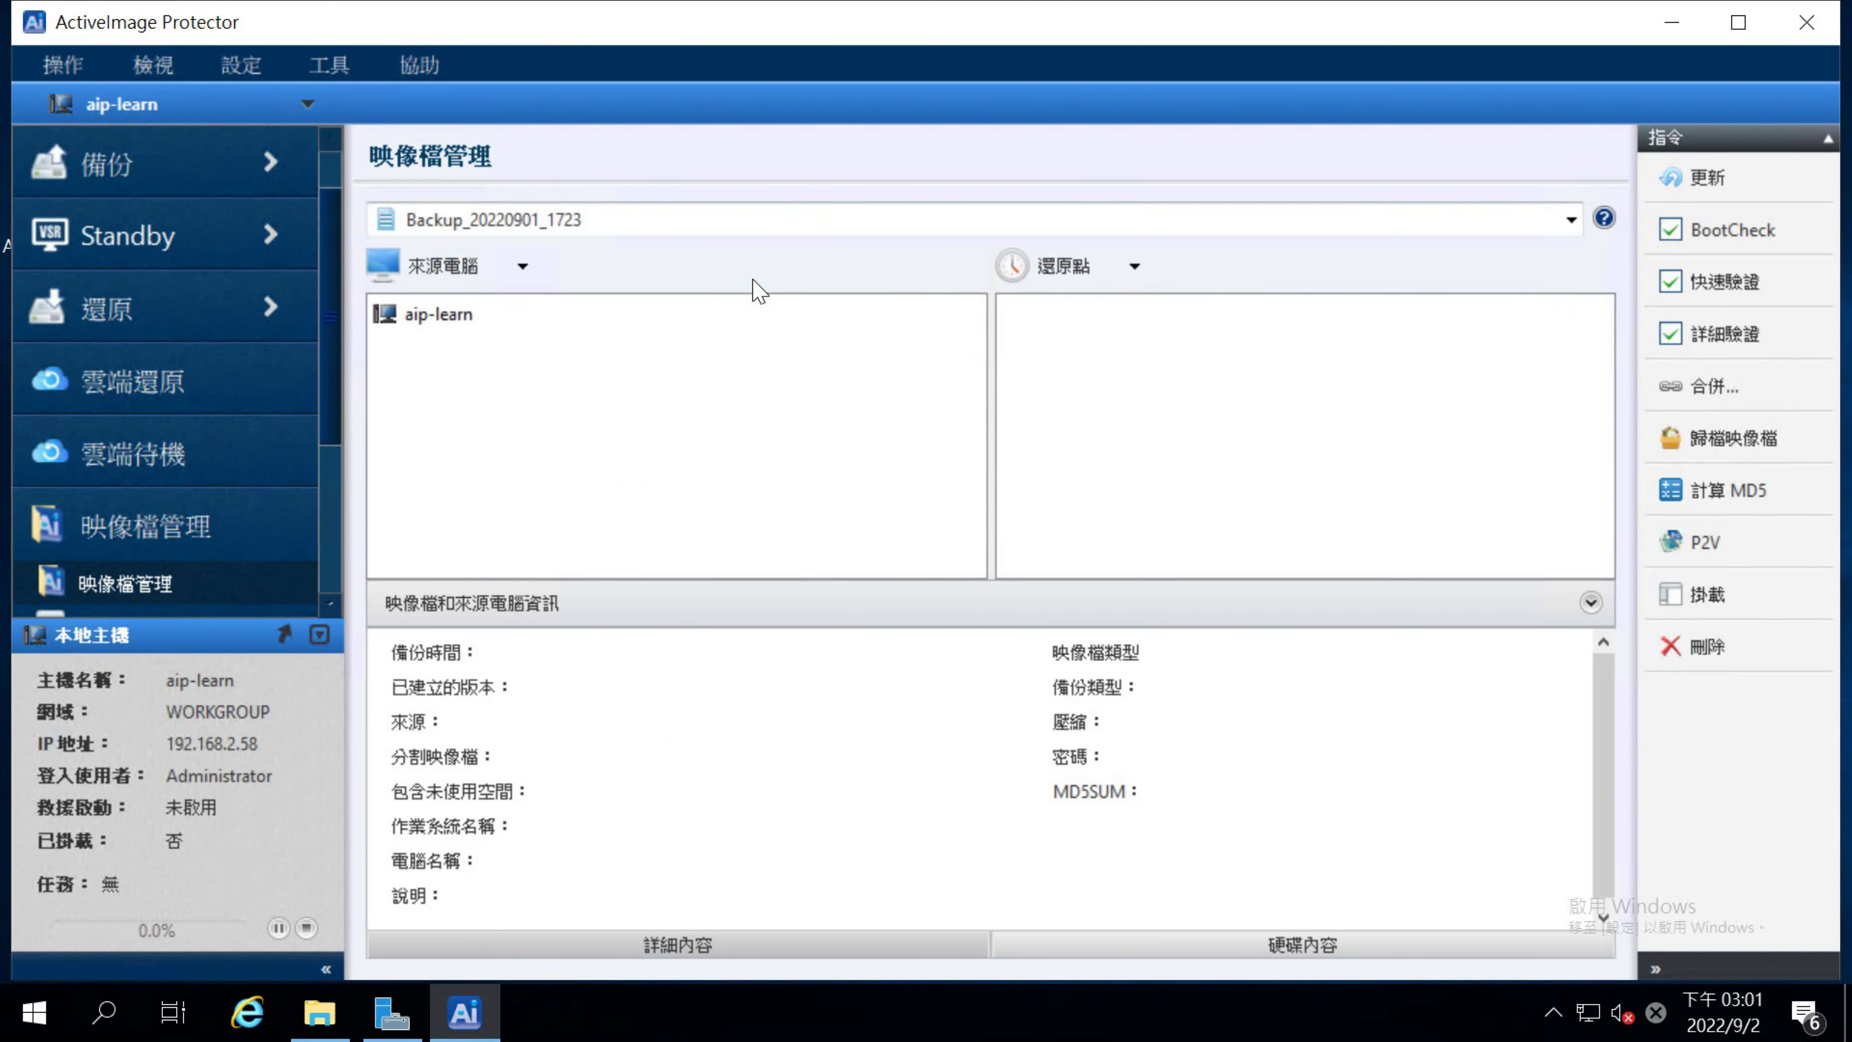
left_click(749, 229)
left_click(729, 316)
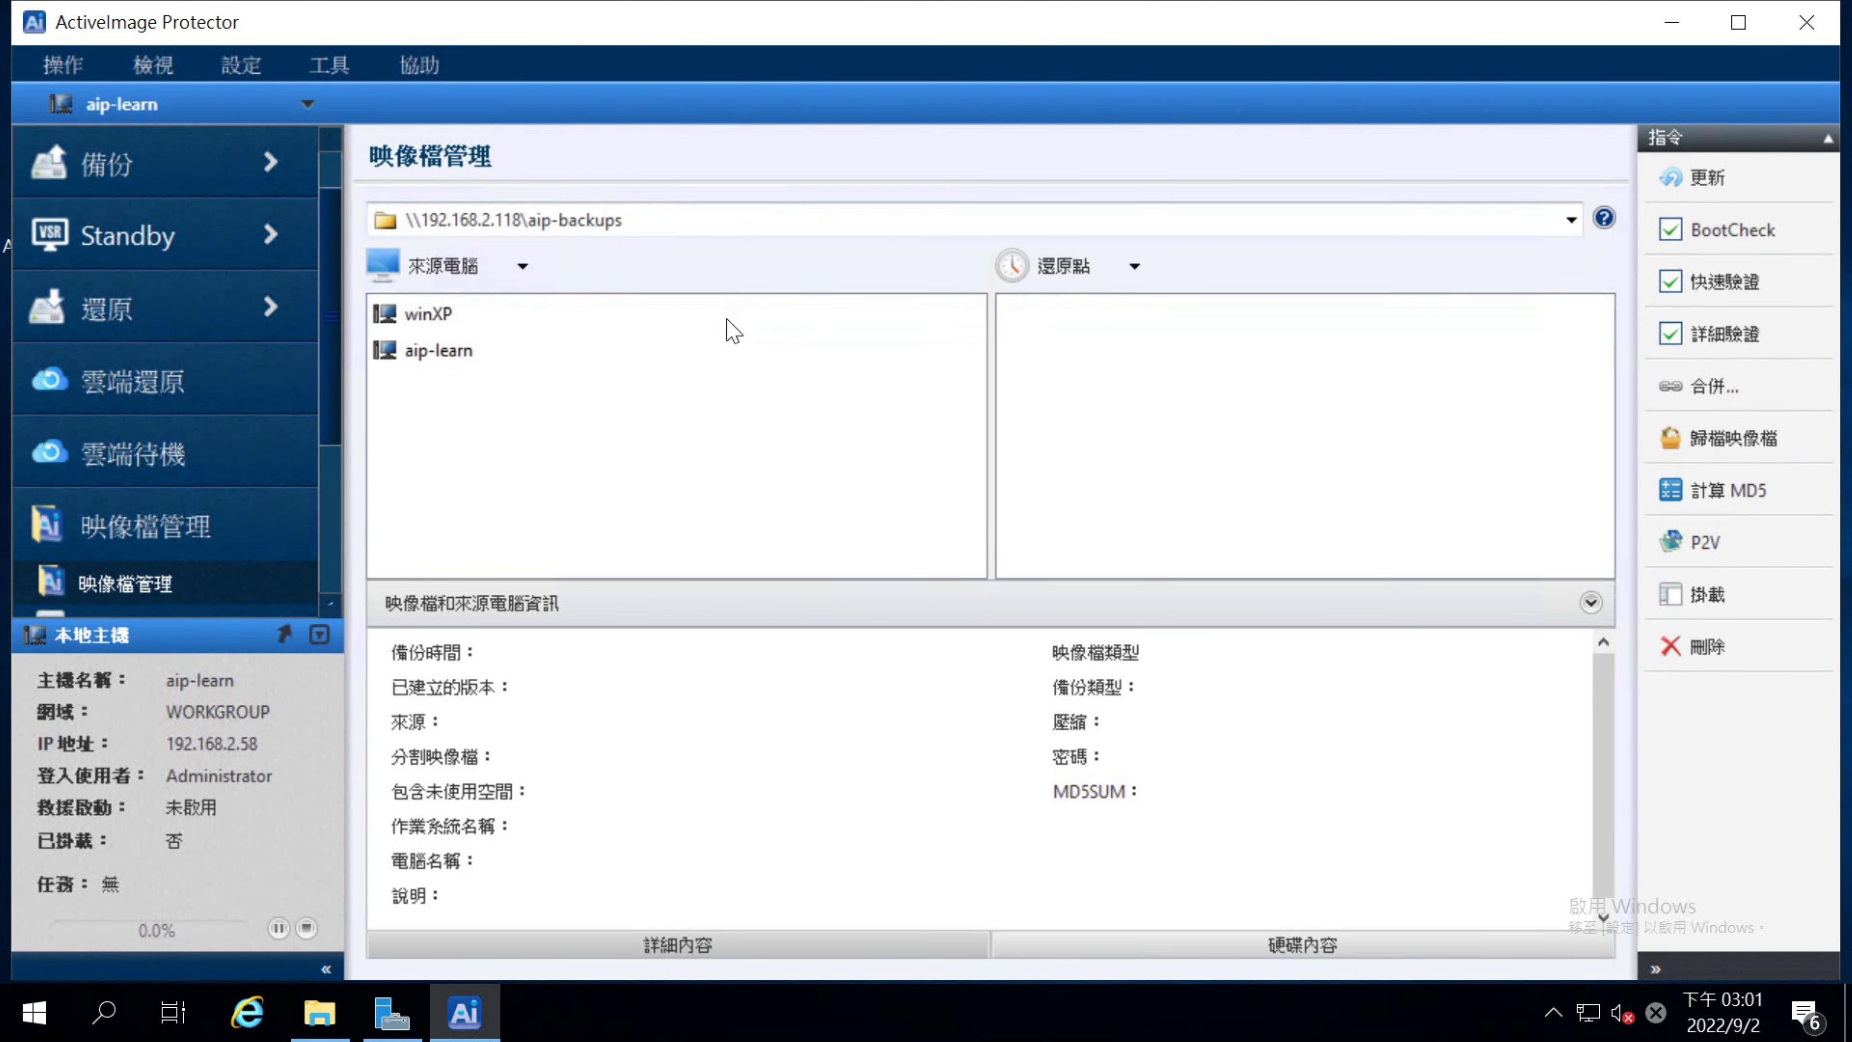
left_click(610, 353)
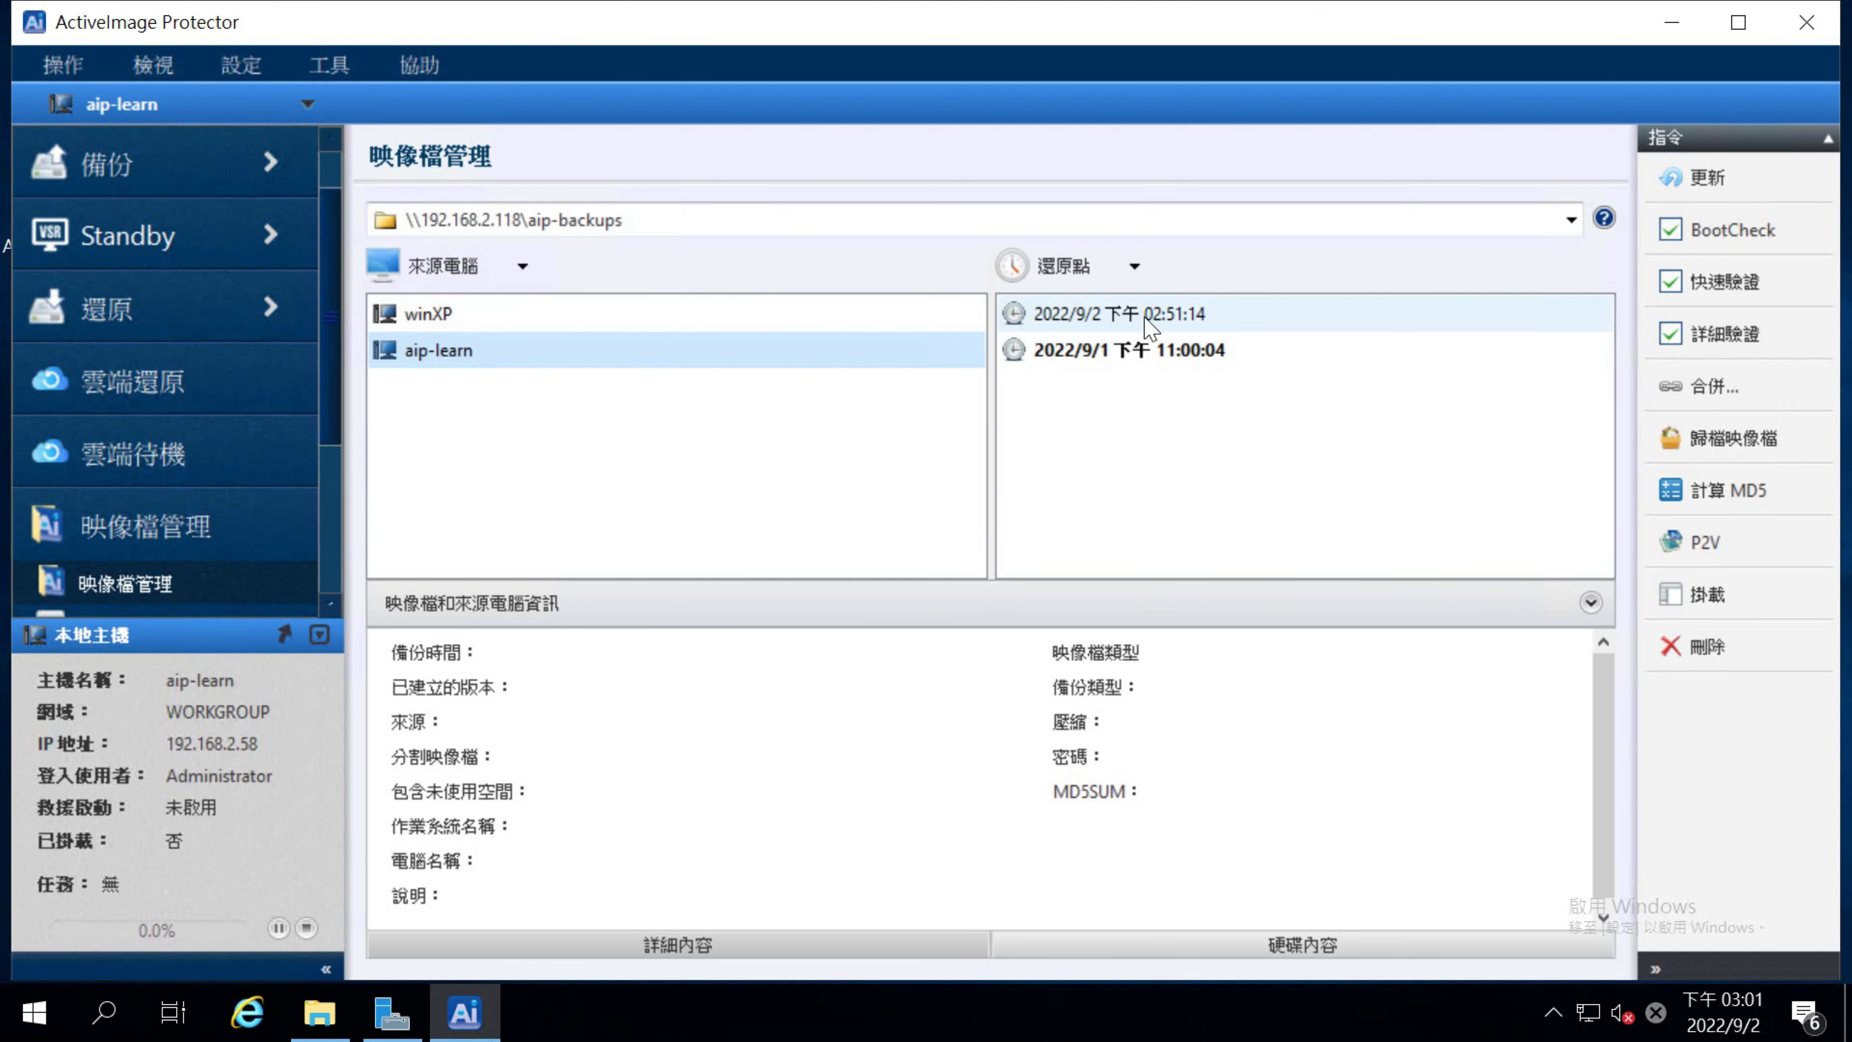
left_click(1232, 322)
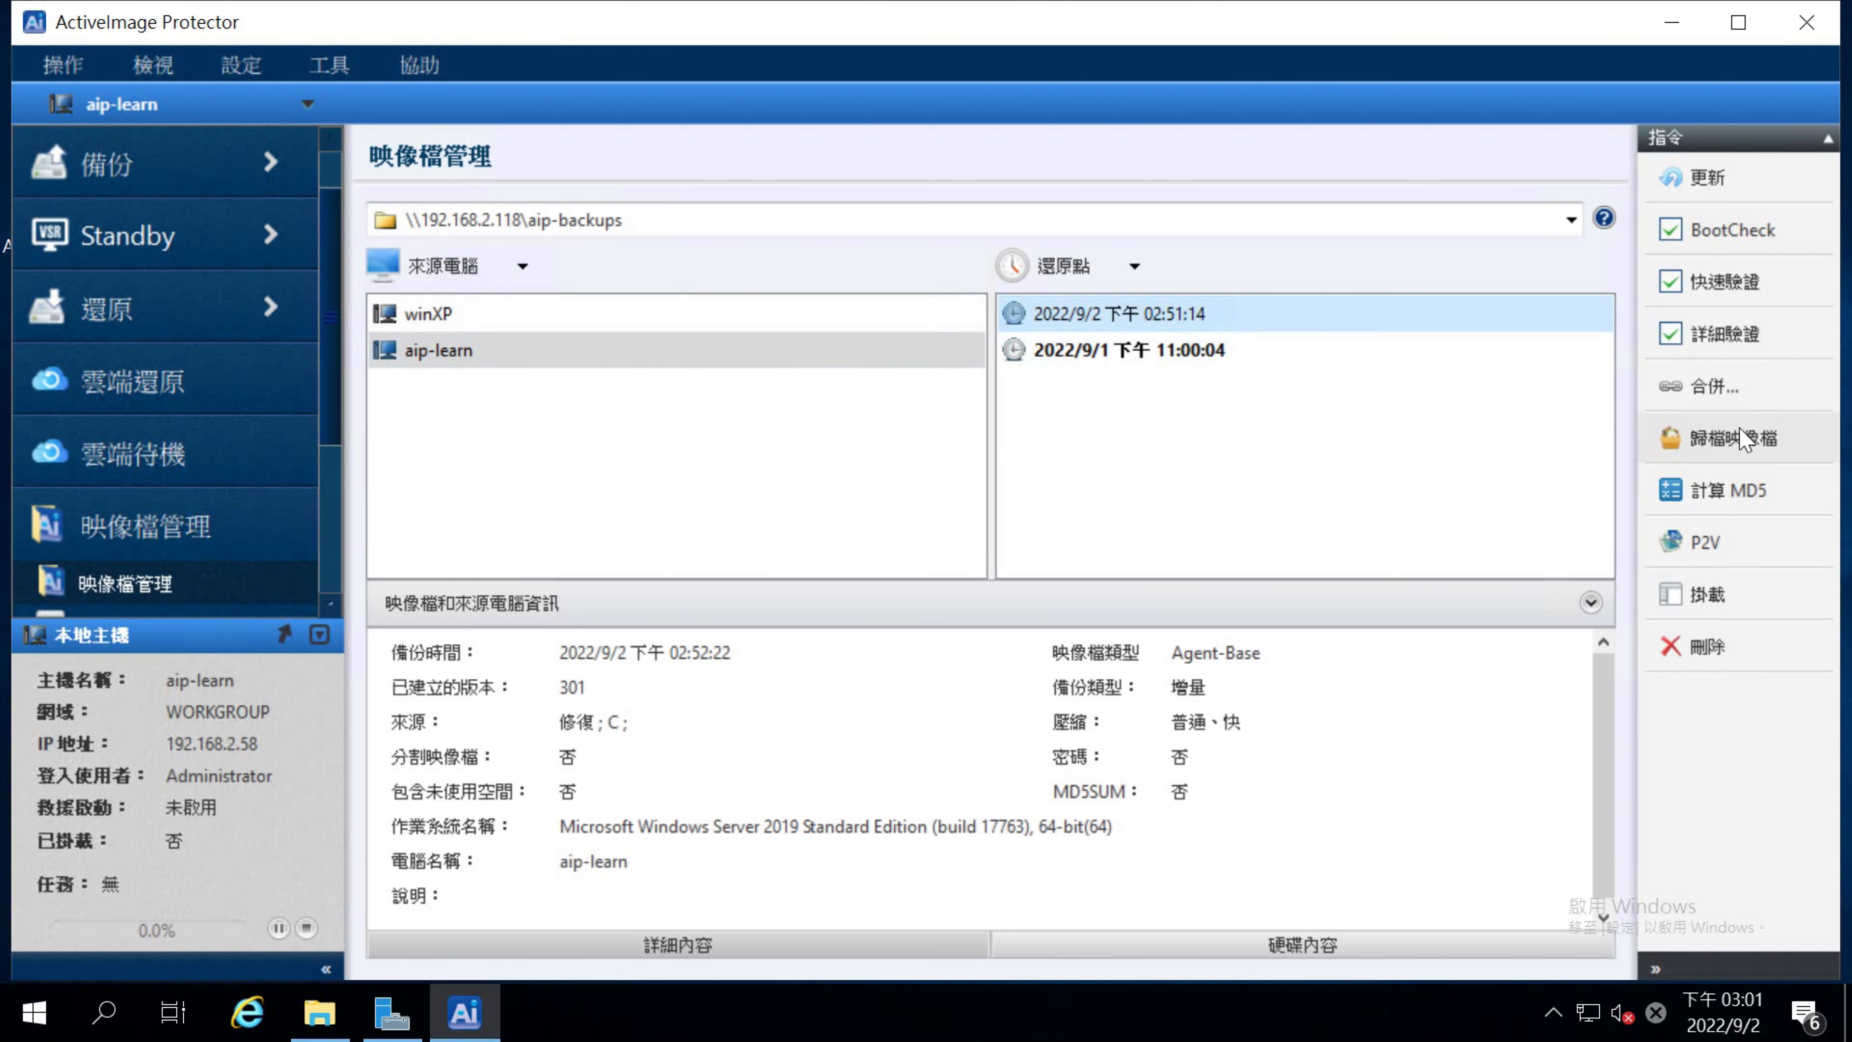
- Try archiving both aip-learn restore points together, then view the archive settings for only the 2022/9/2 下午 02:51:14 point and cancel
left_click(1418, 359)
left_click(1424, 320, "shift")
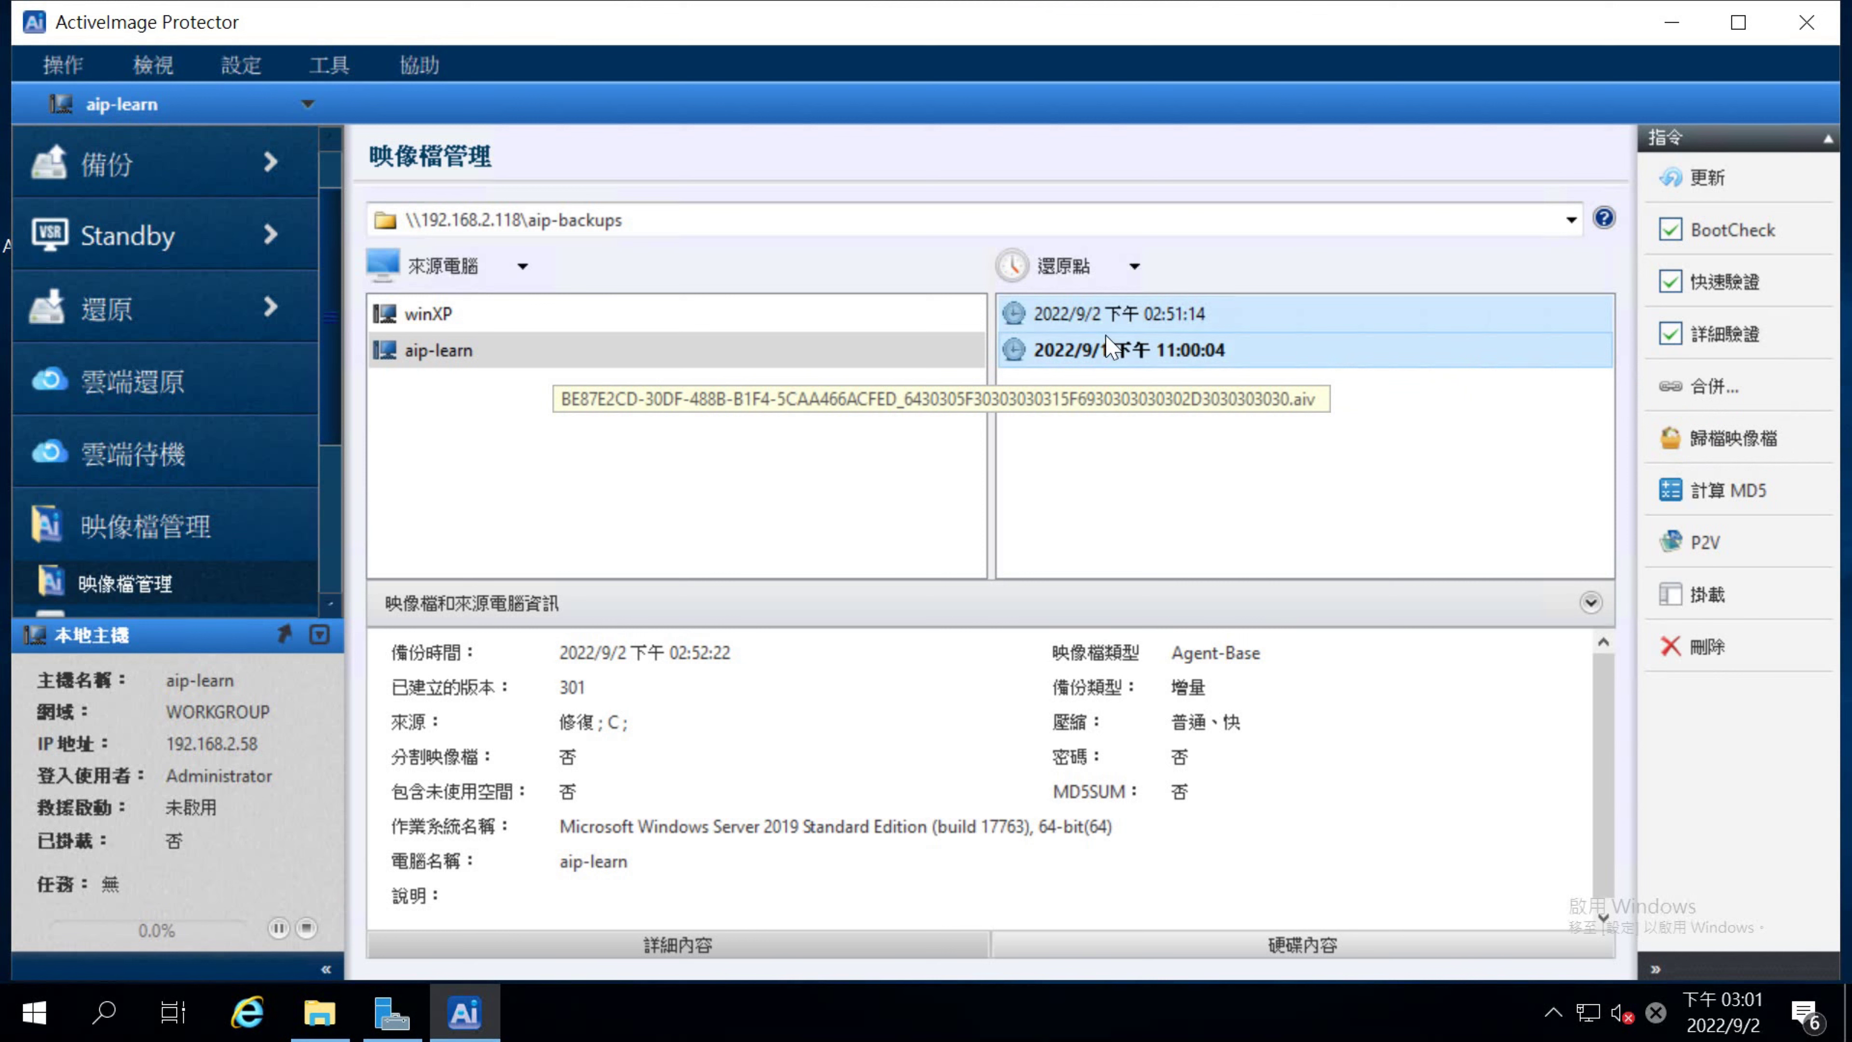
left_click(1692, 452)
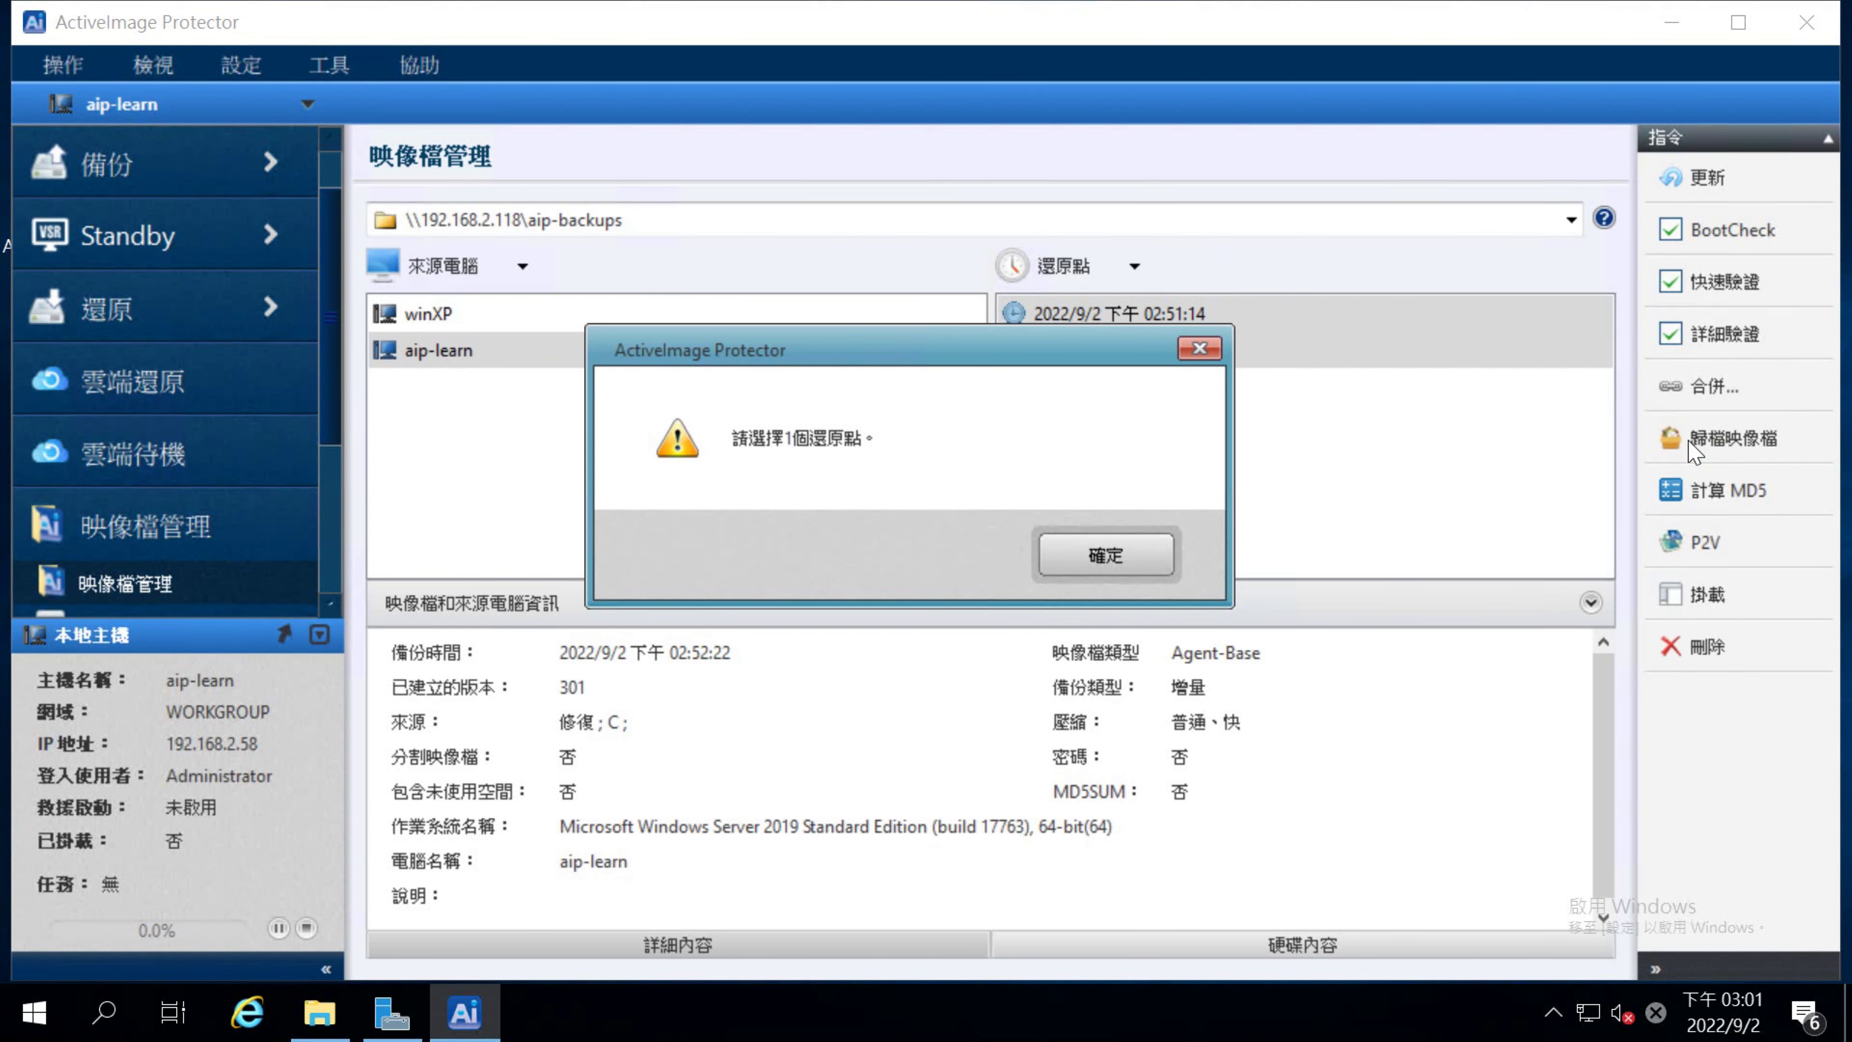
left_click(1163, 562)
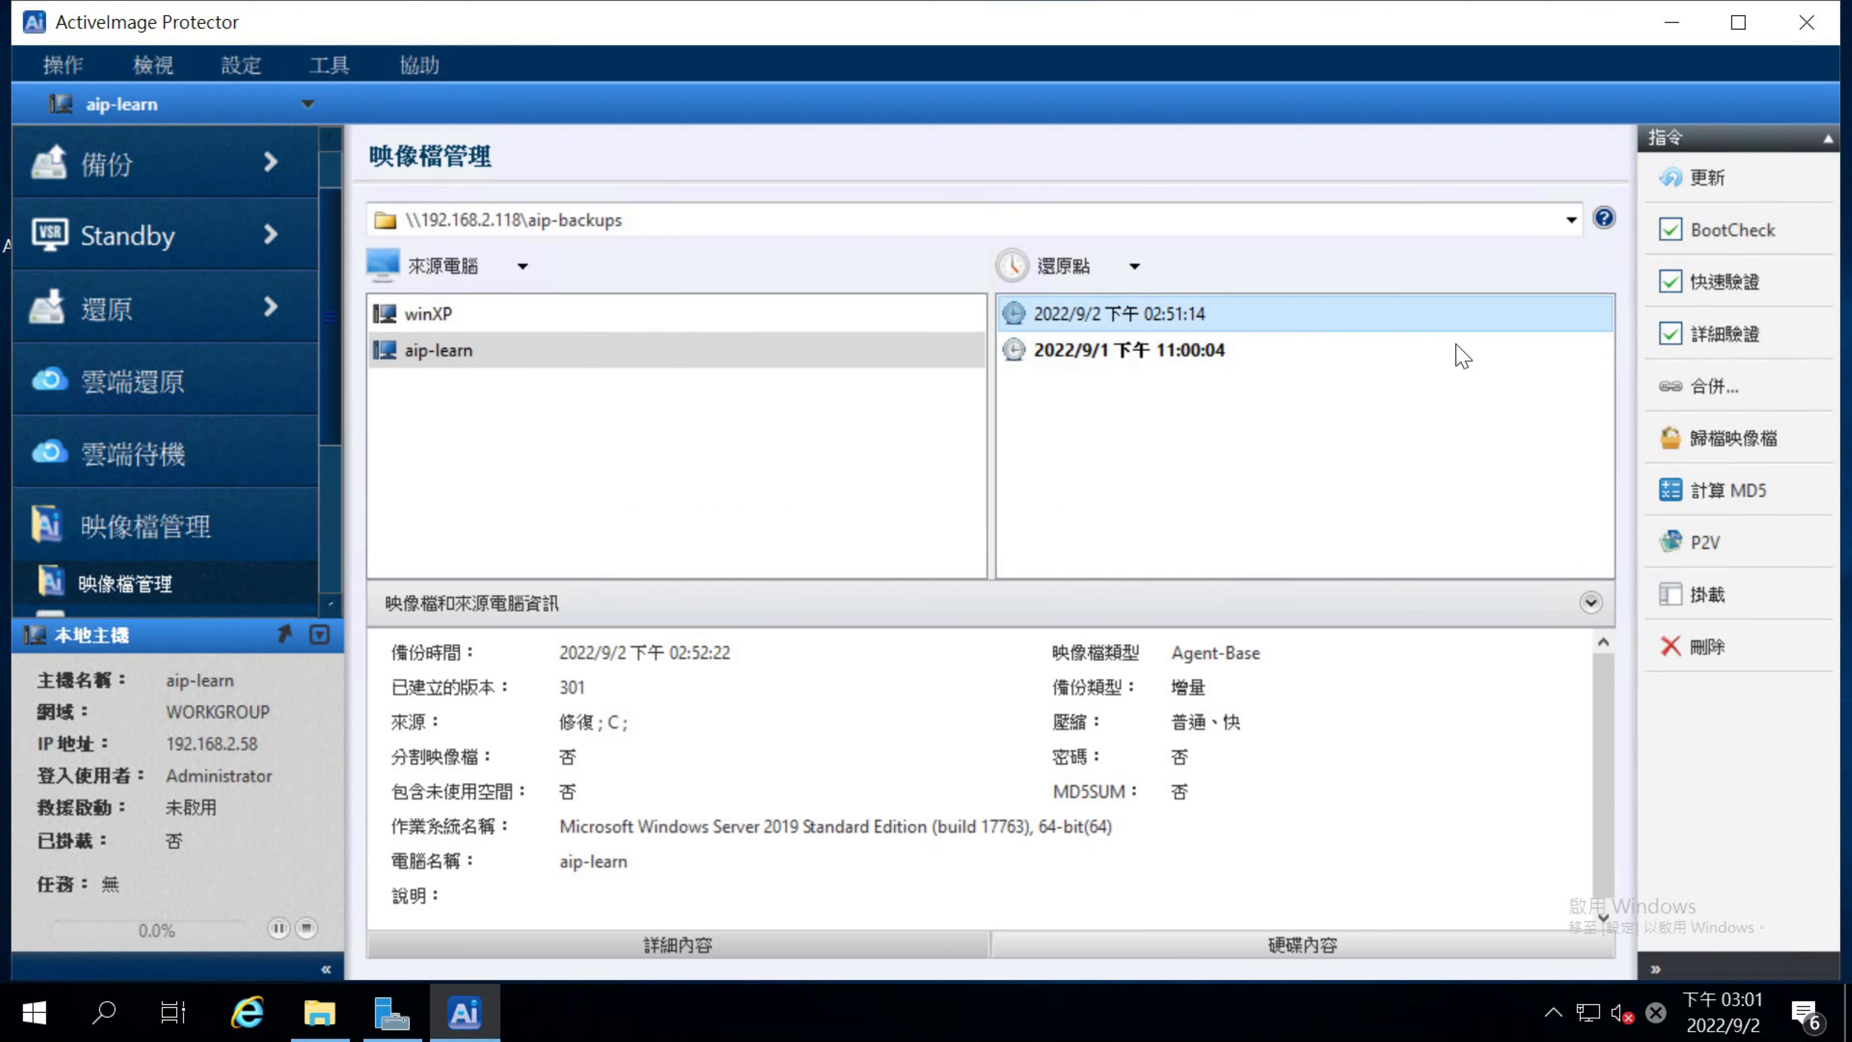
left_click(1750, 441)
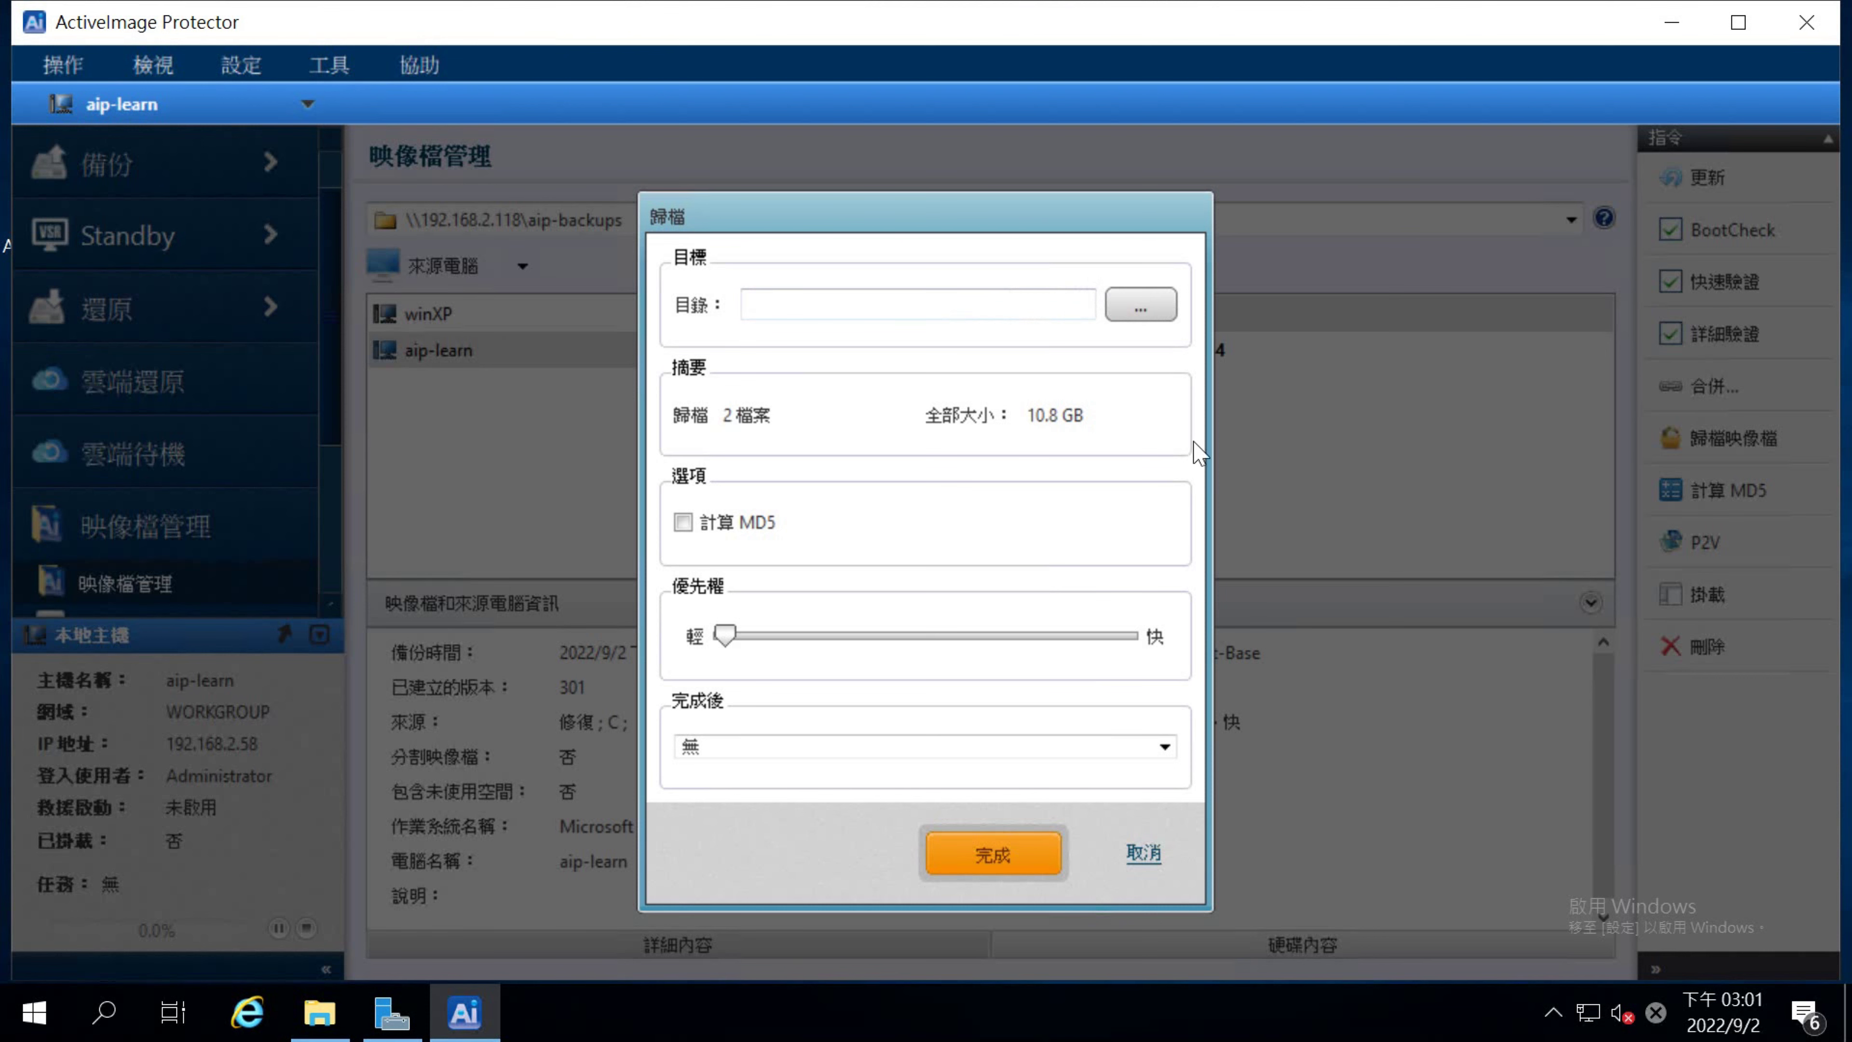
left_click(1148, 861)
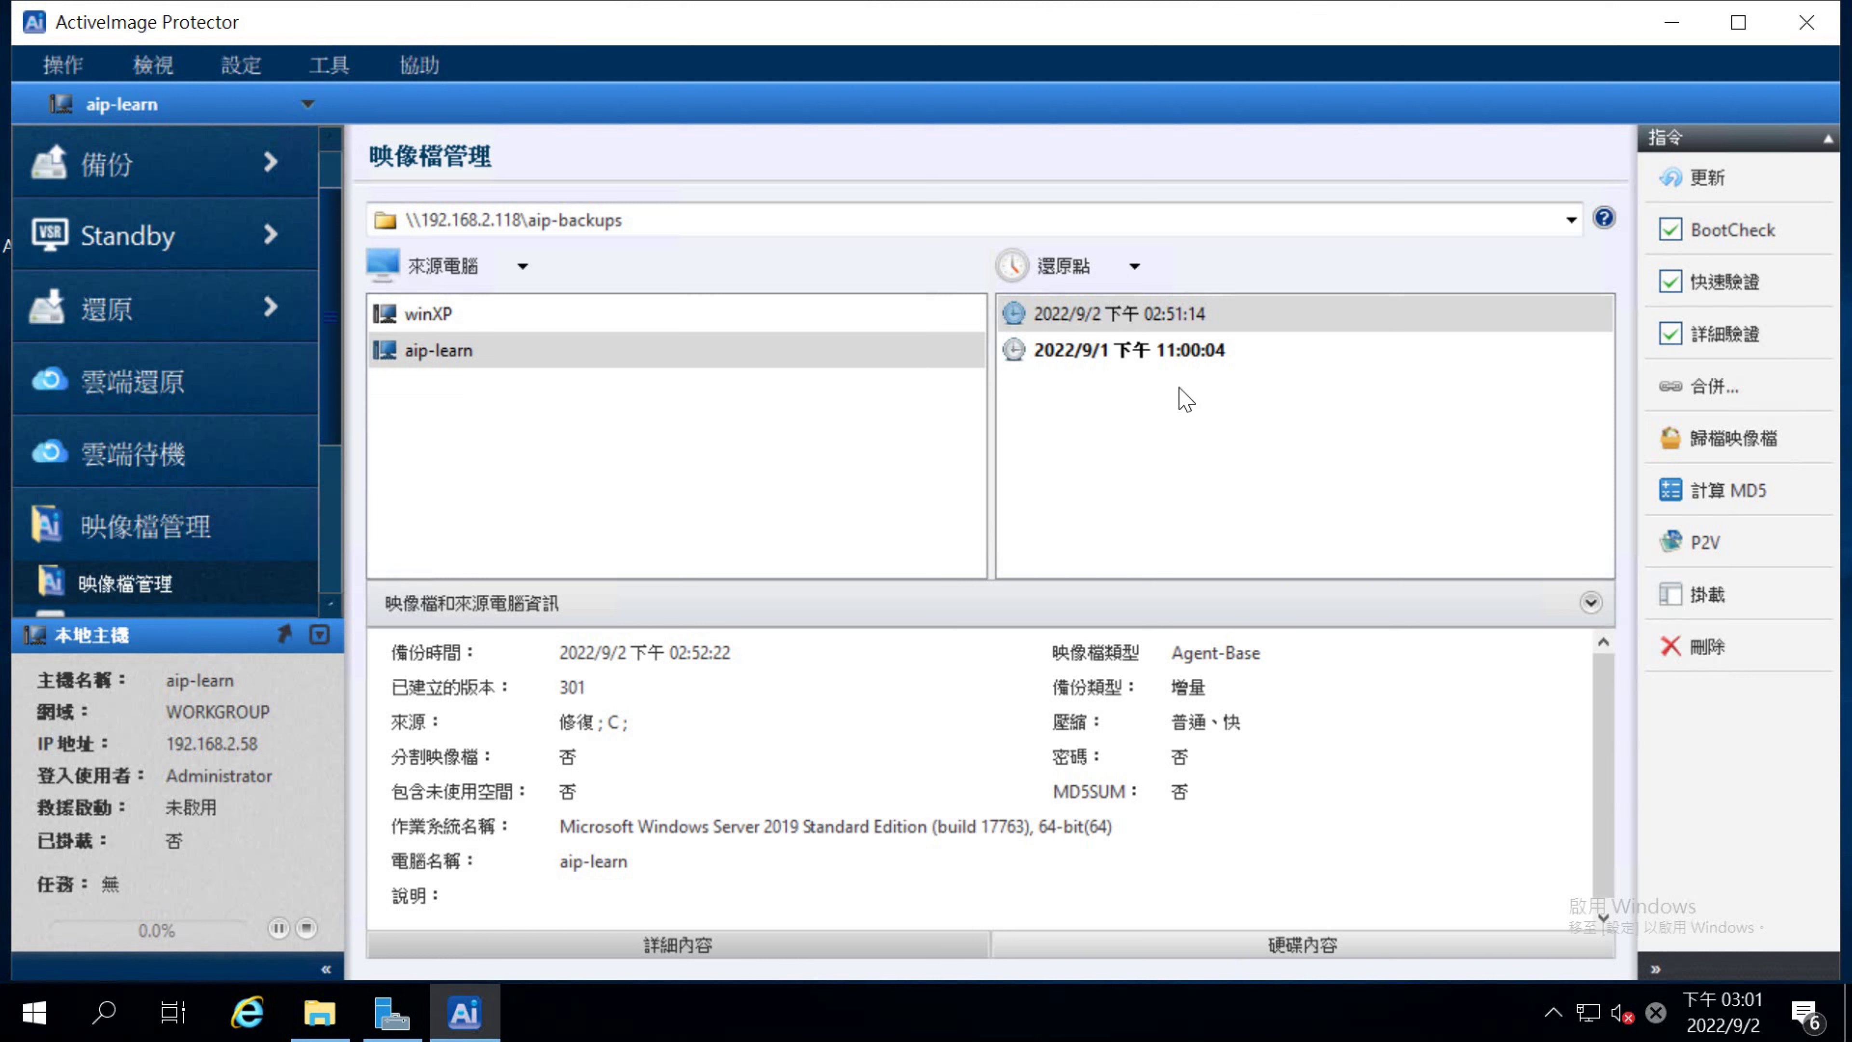
- Try to merge with only one restore point selected, then open the detailed verification (詳細驗證) confirmation and close it
left_click(1711, 387)
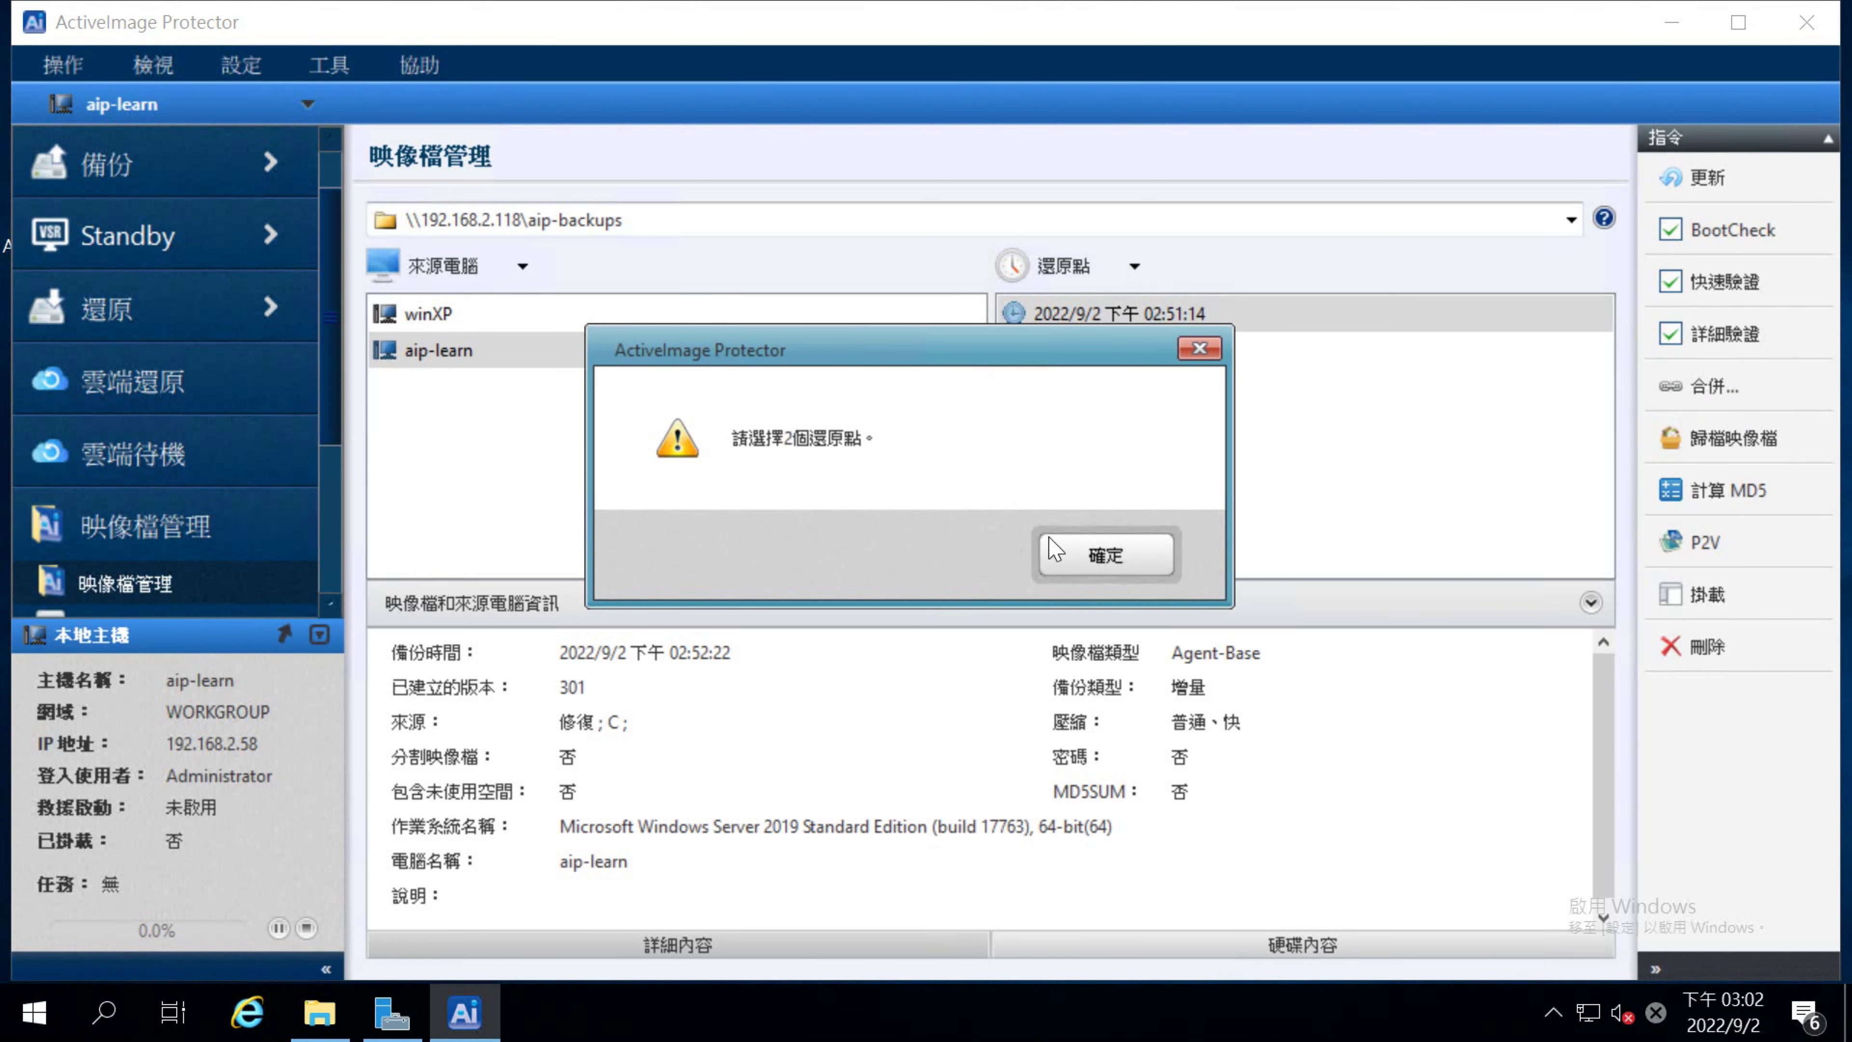
left_click(1107, 557)
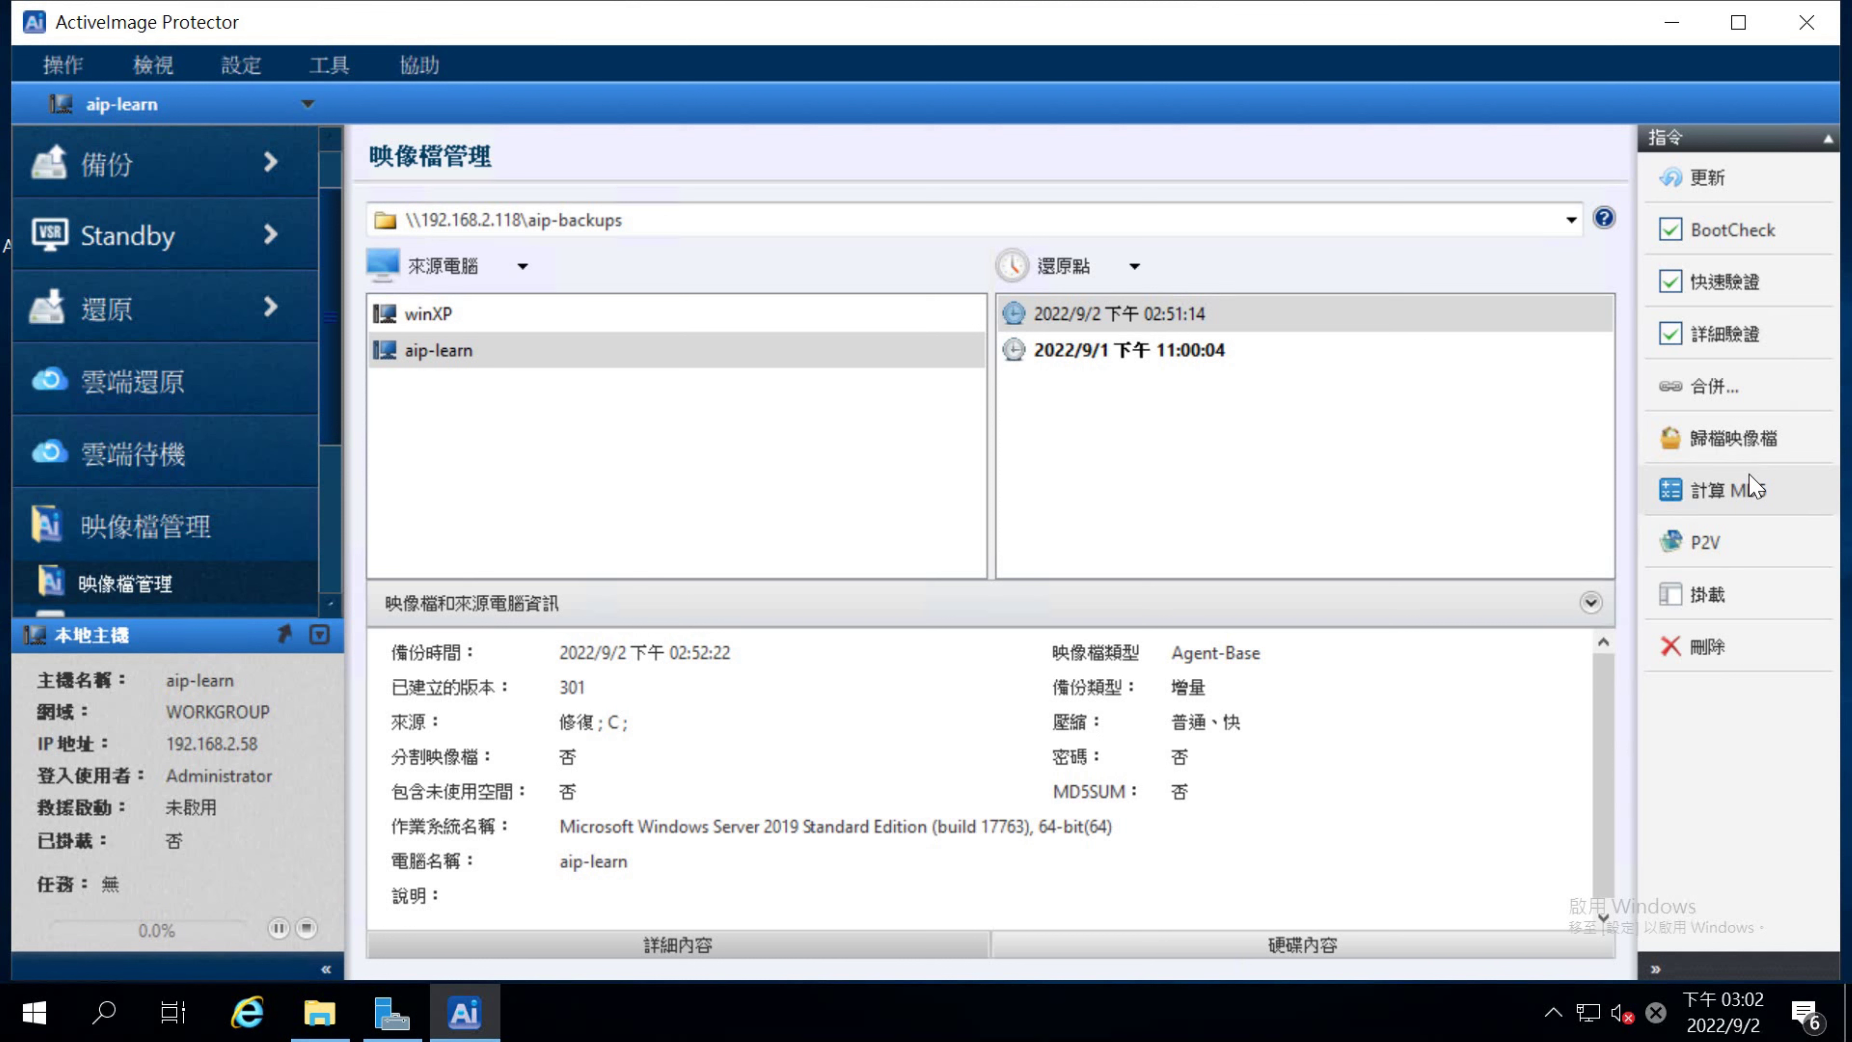
left_click(1730, 336)
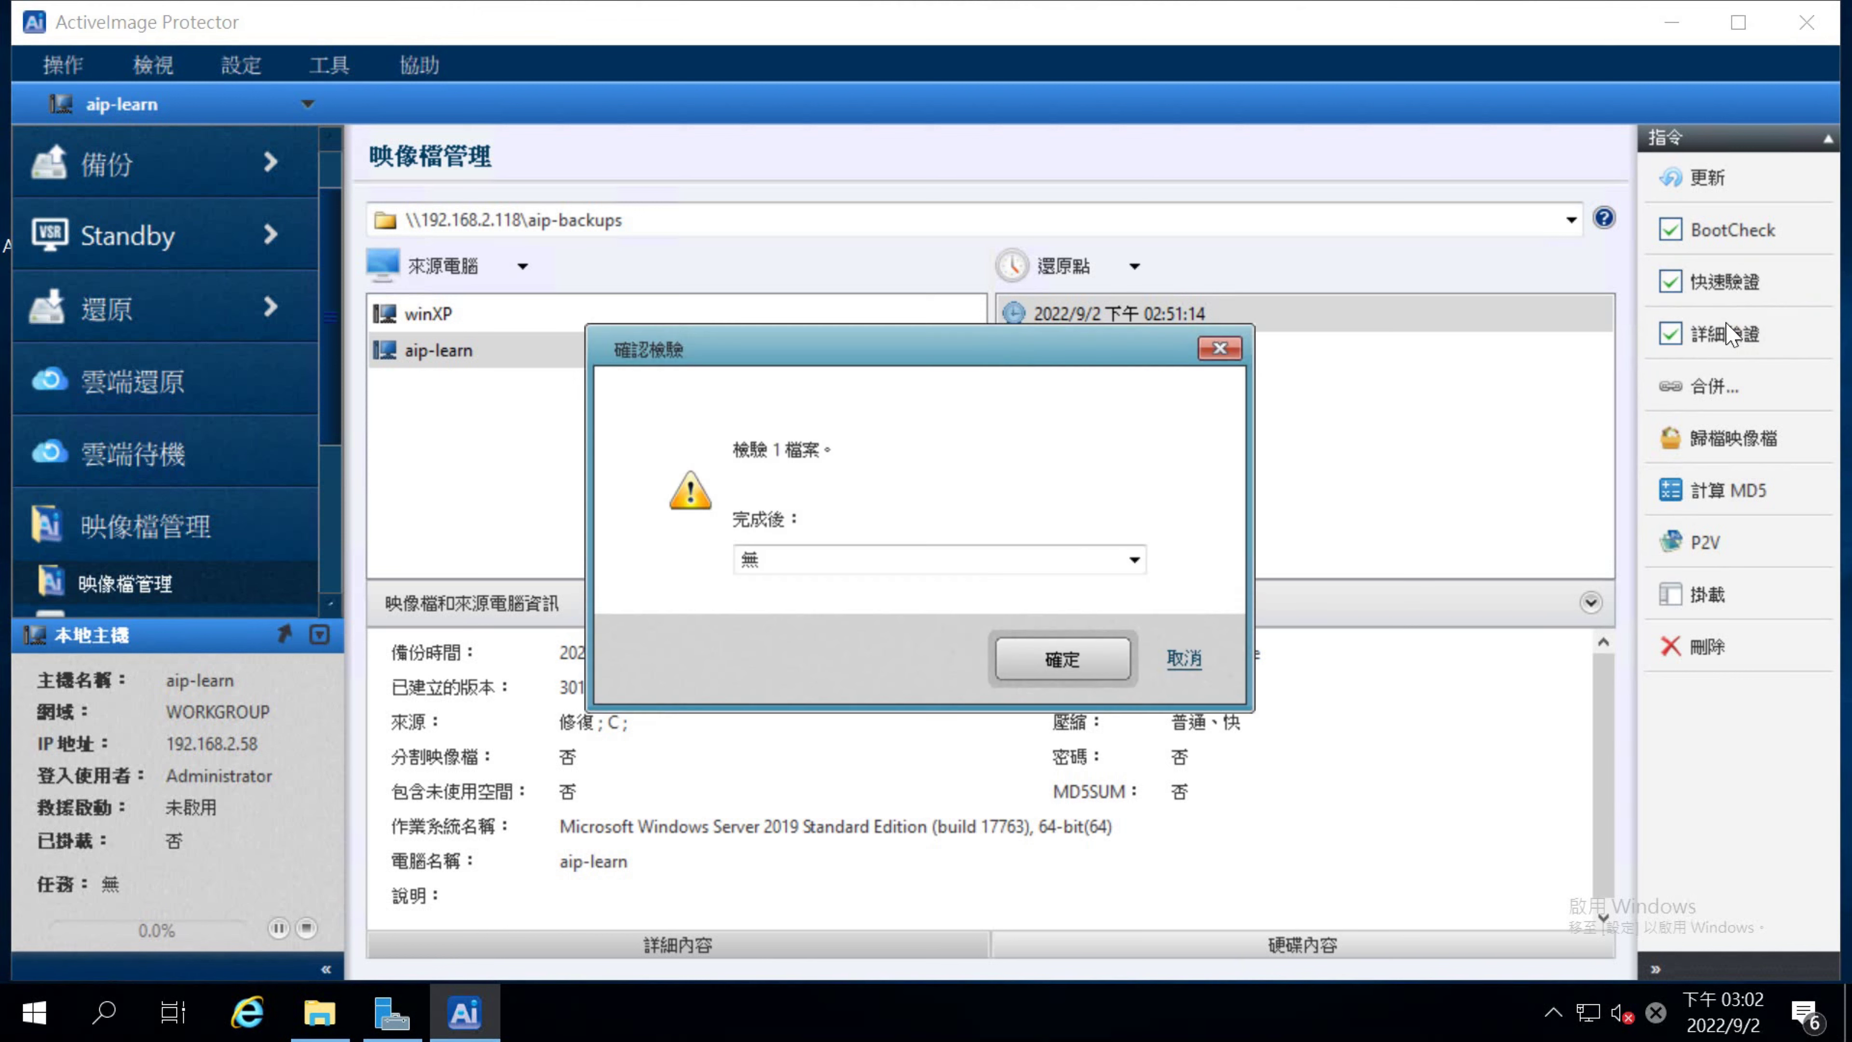
left_click(1219, 349)
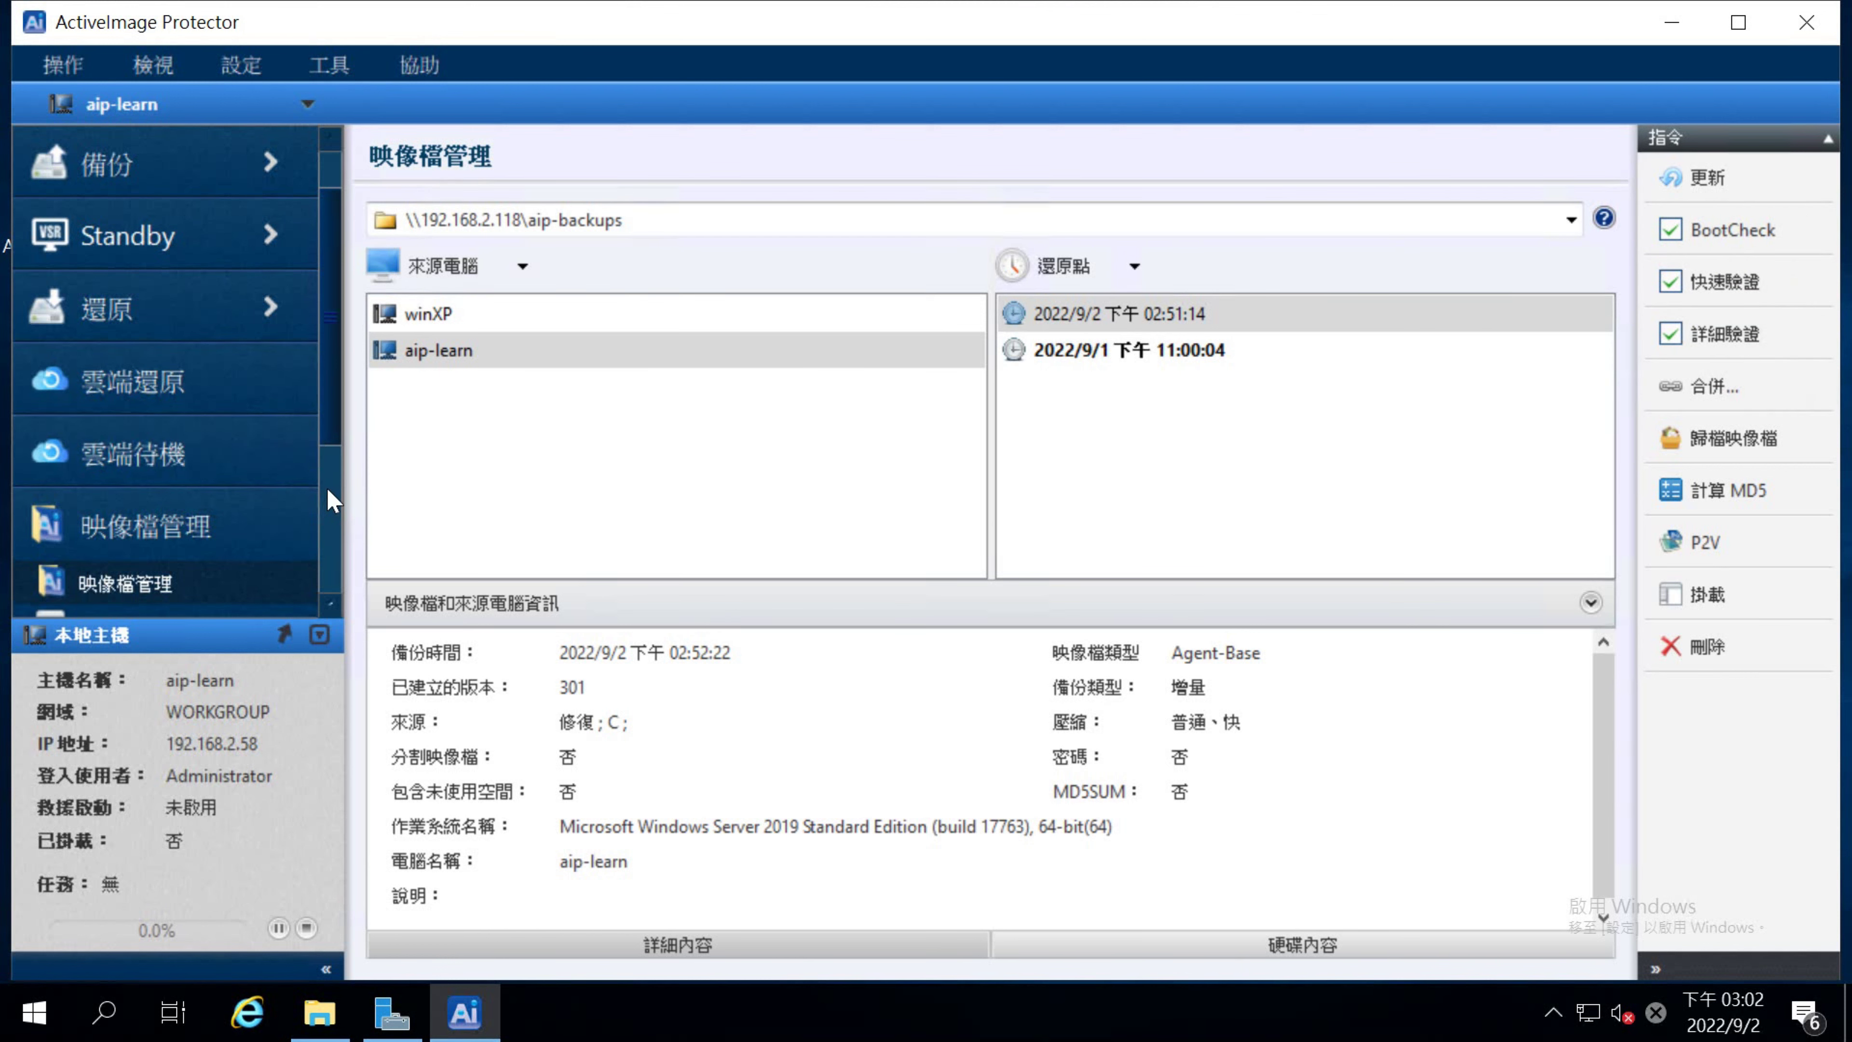
- View the image target server page (映像檔目標伺服器) with its iSCSI and NFS mount options and return to the 映像檔管理 overview
scroll(328, 497, "down", 3)
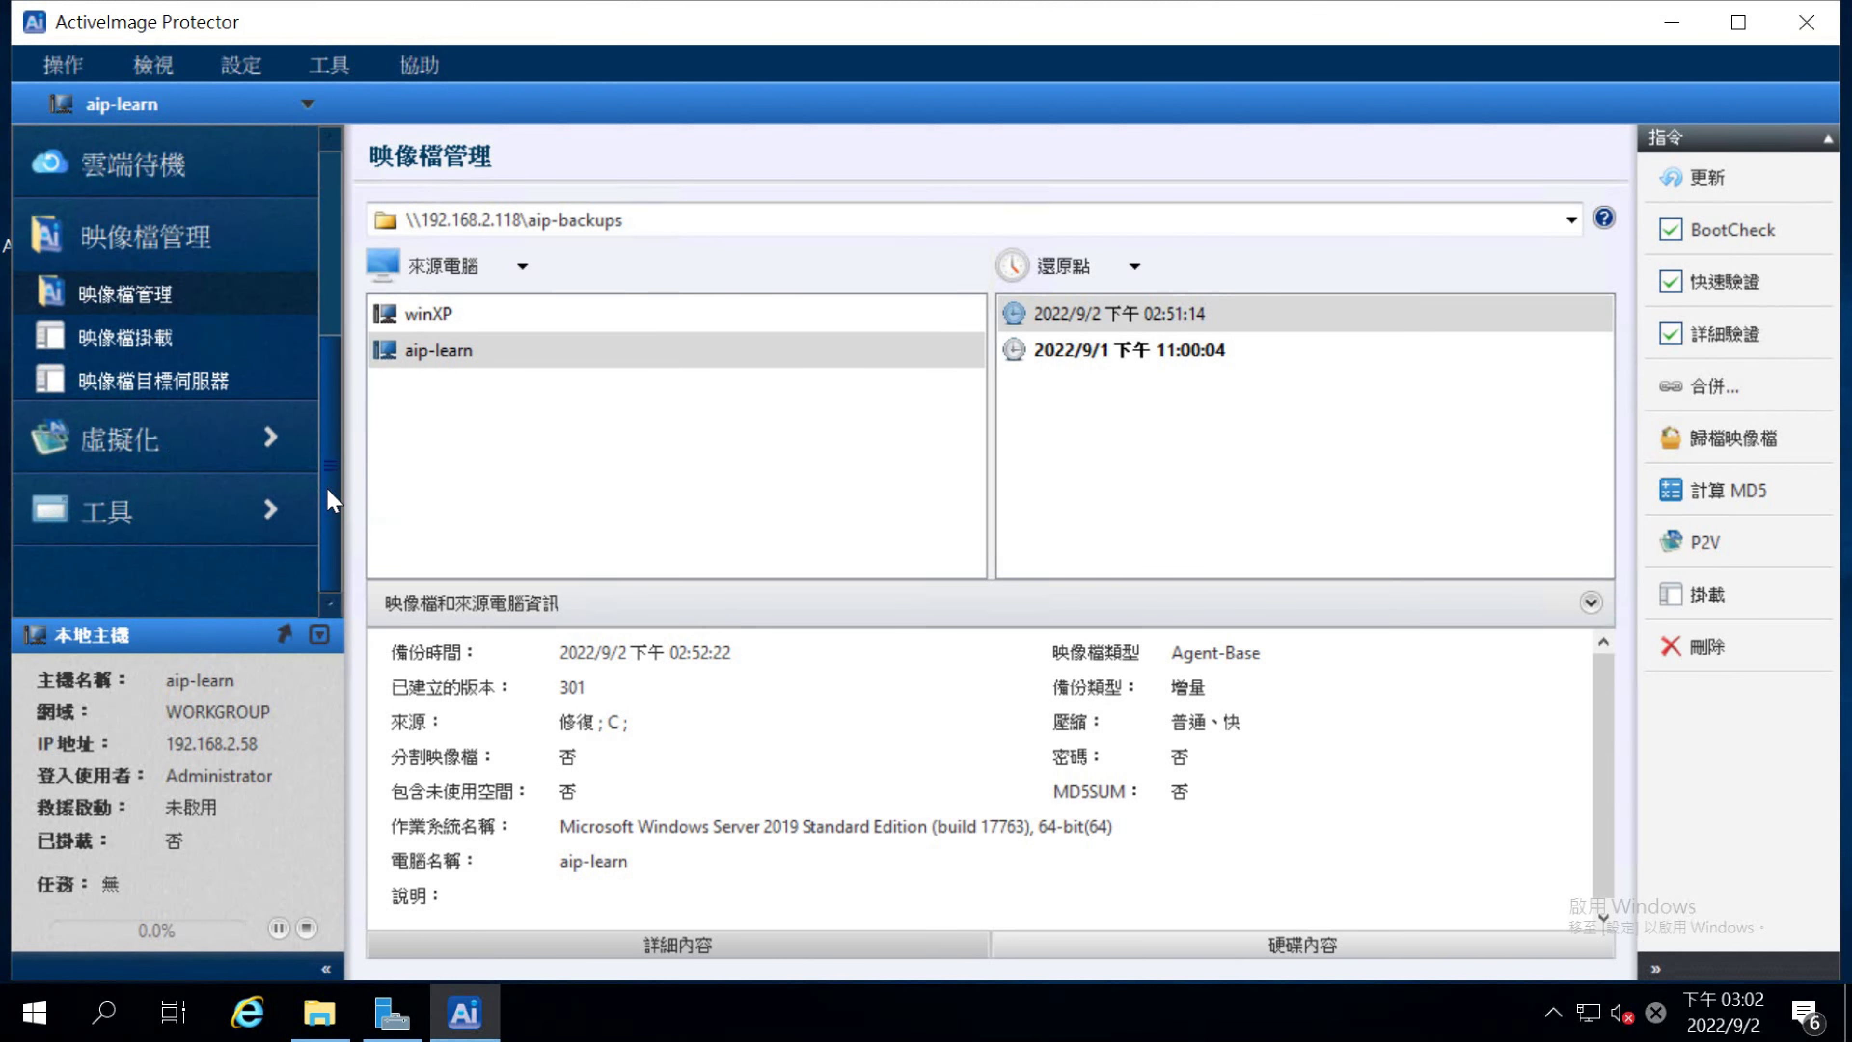
left_click(272, 398)
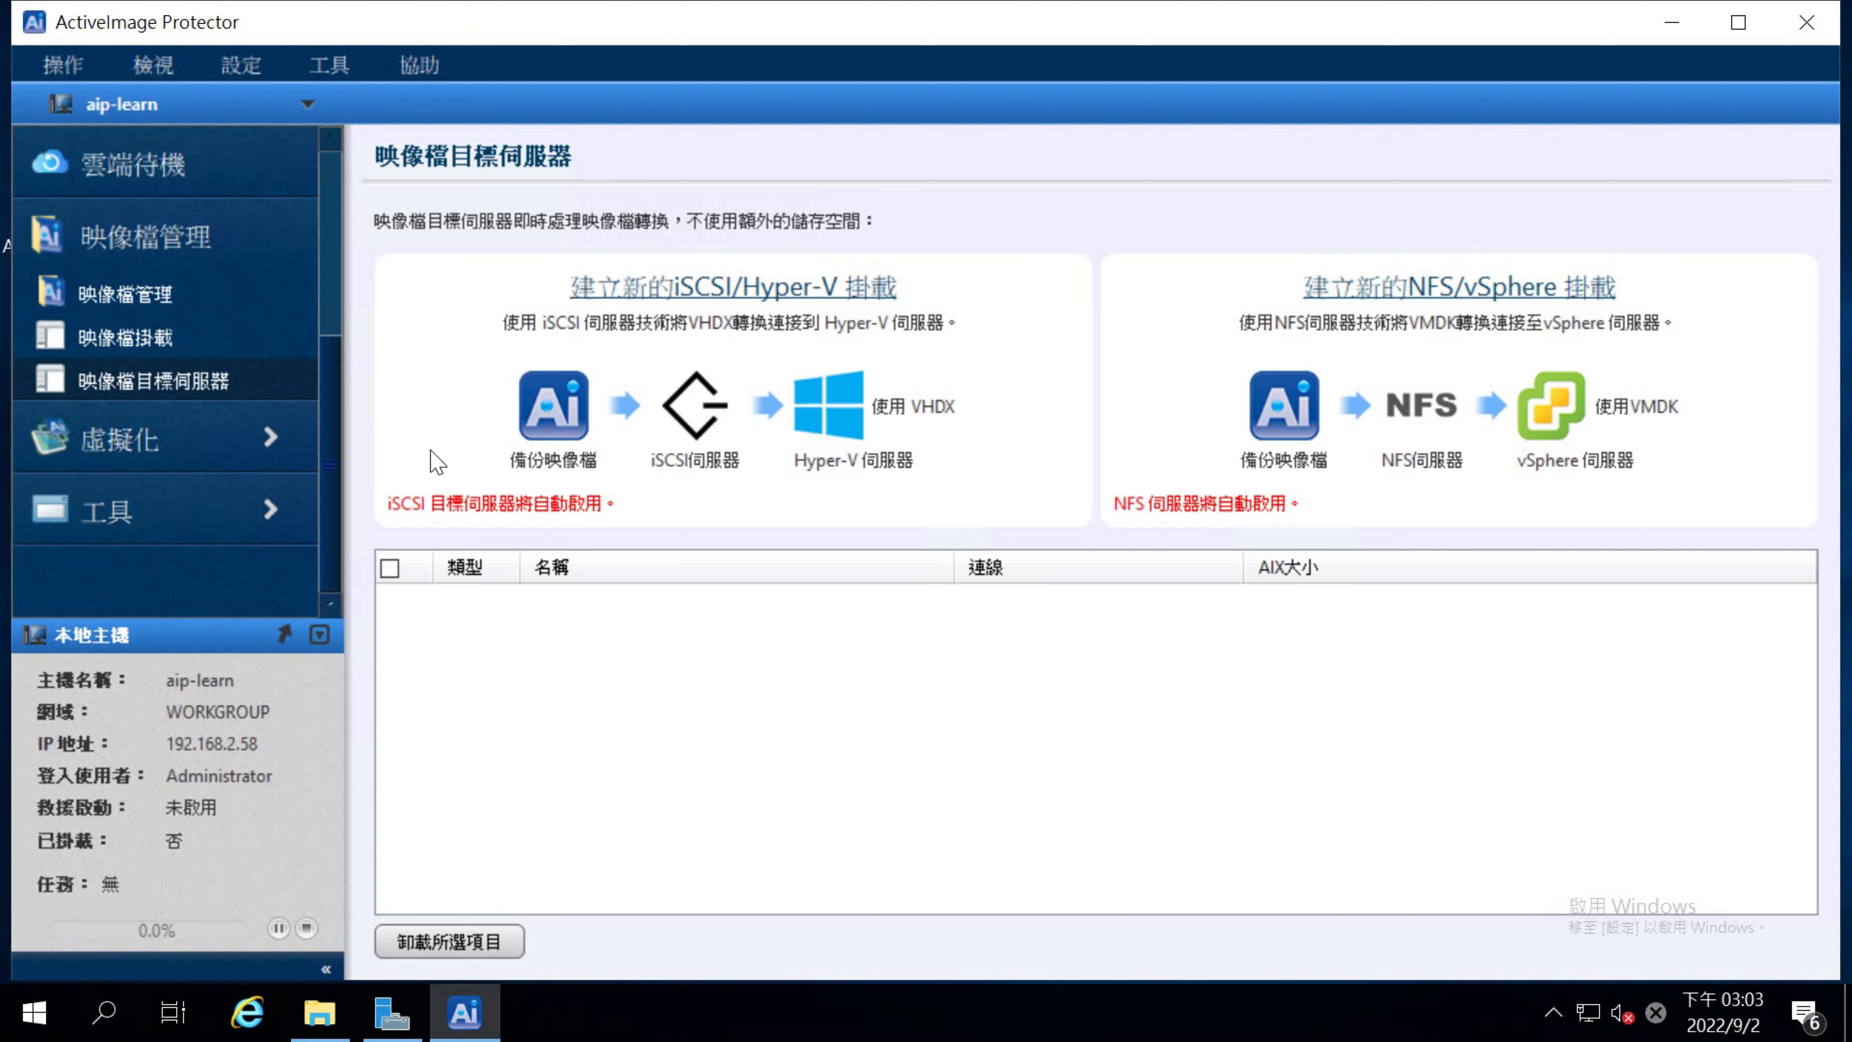
left_click(259, 294)
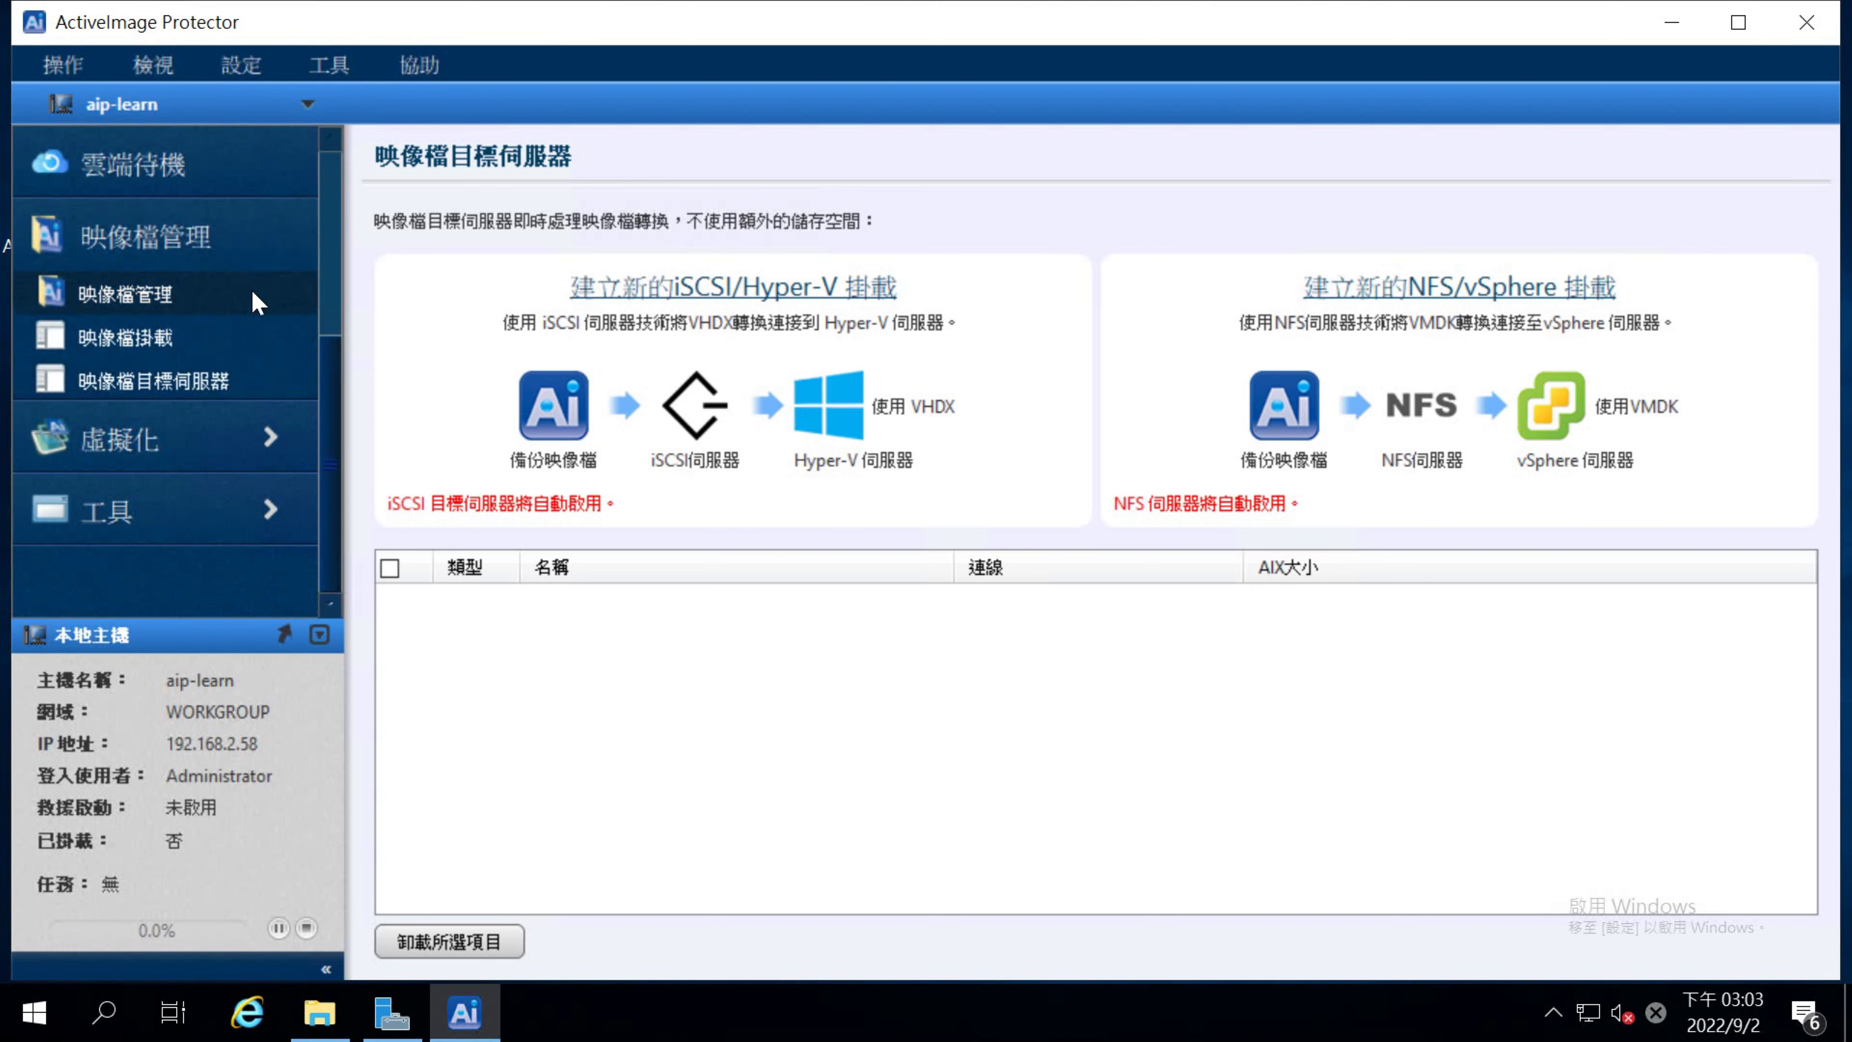
left_click(237, 261)
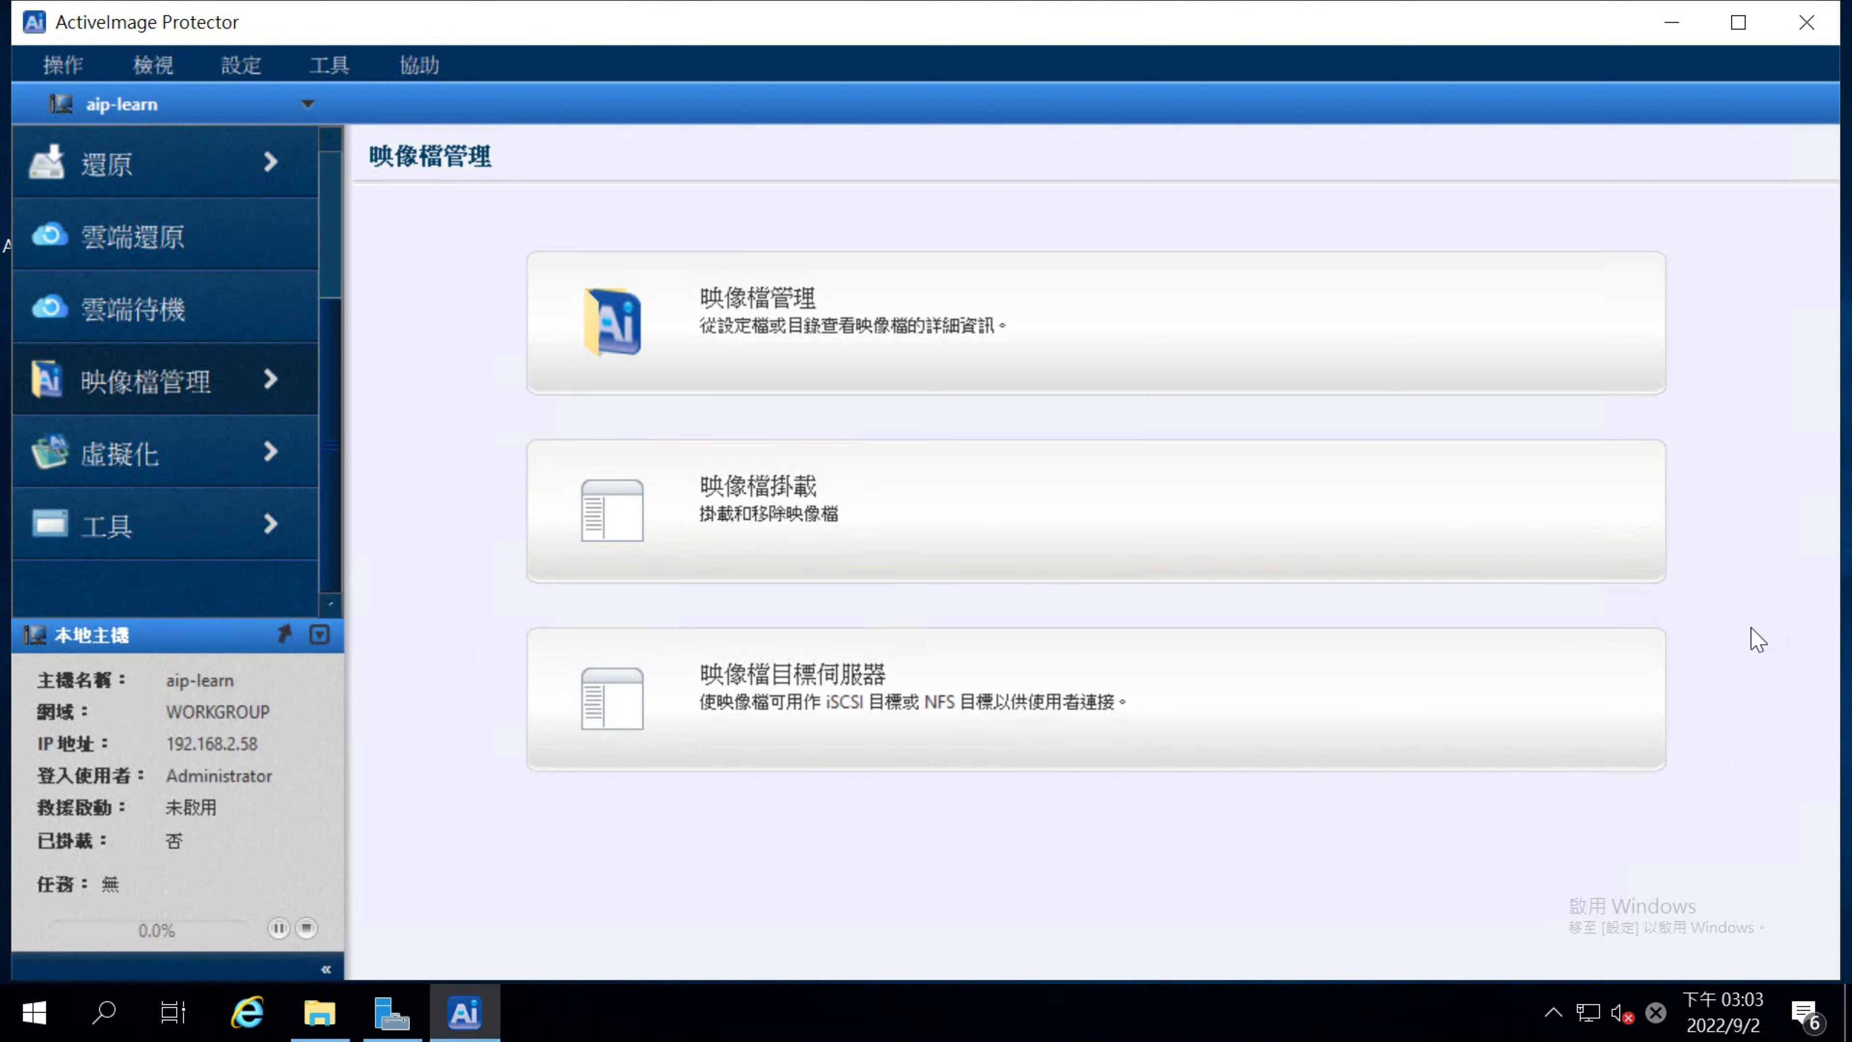
mouse_move(1054, 13)
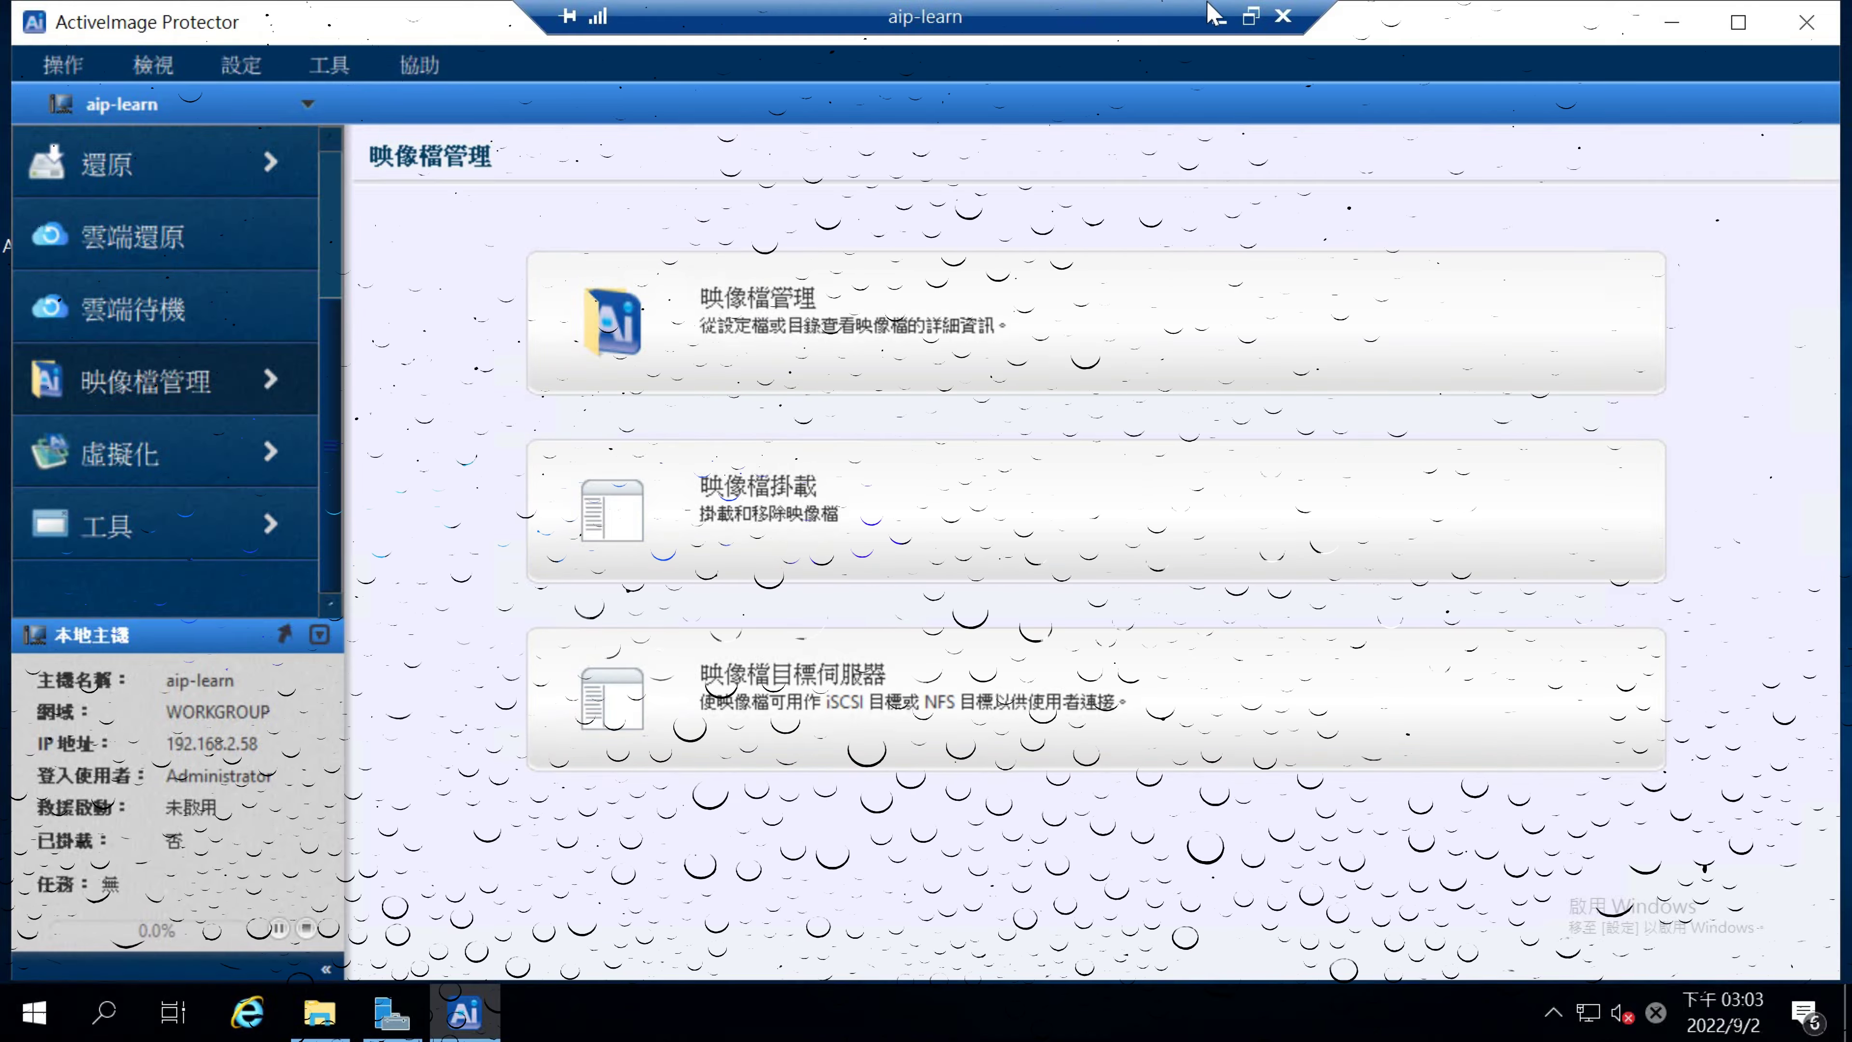